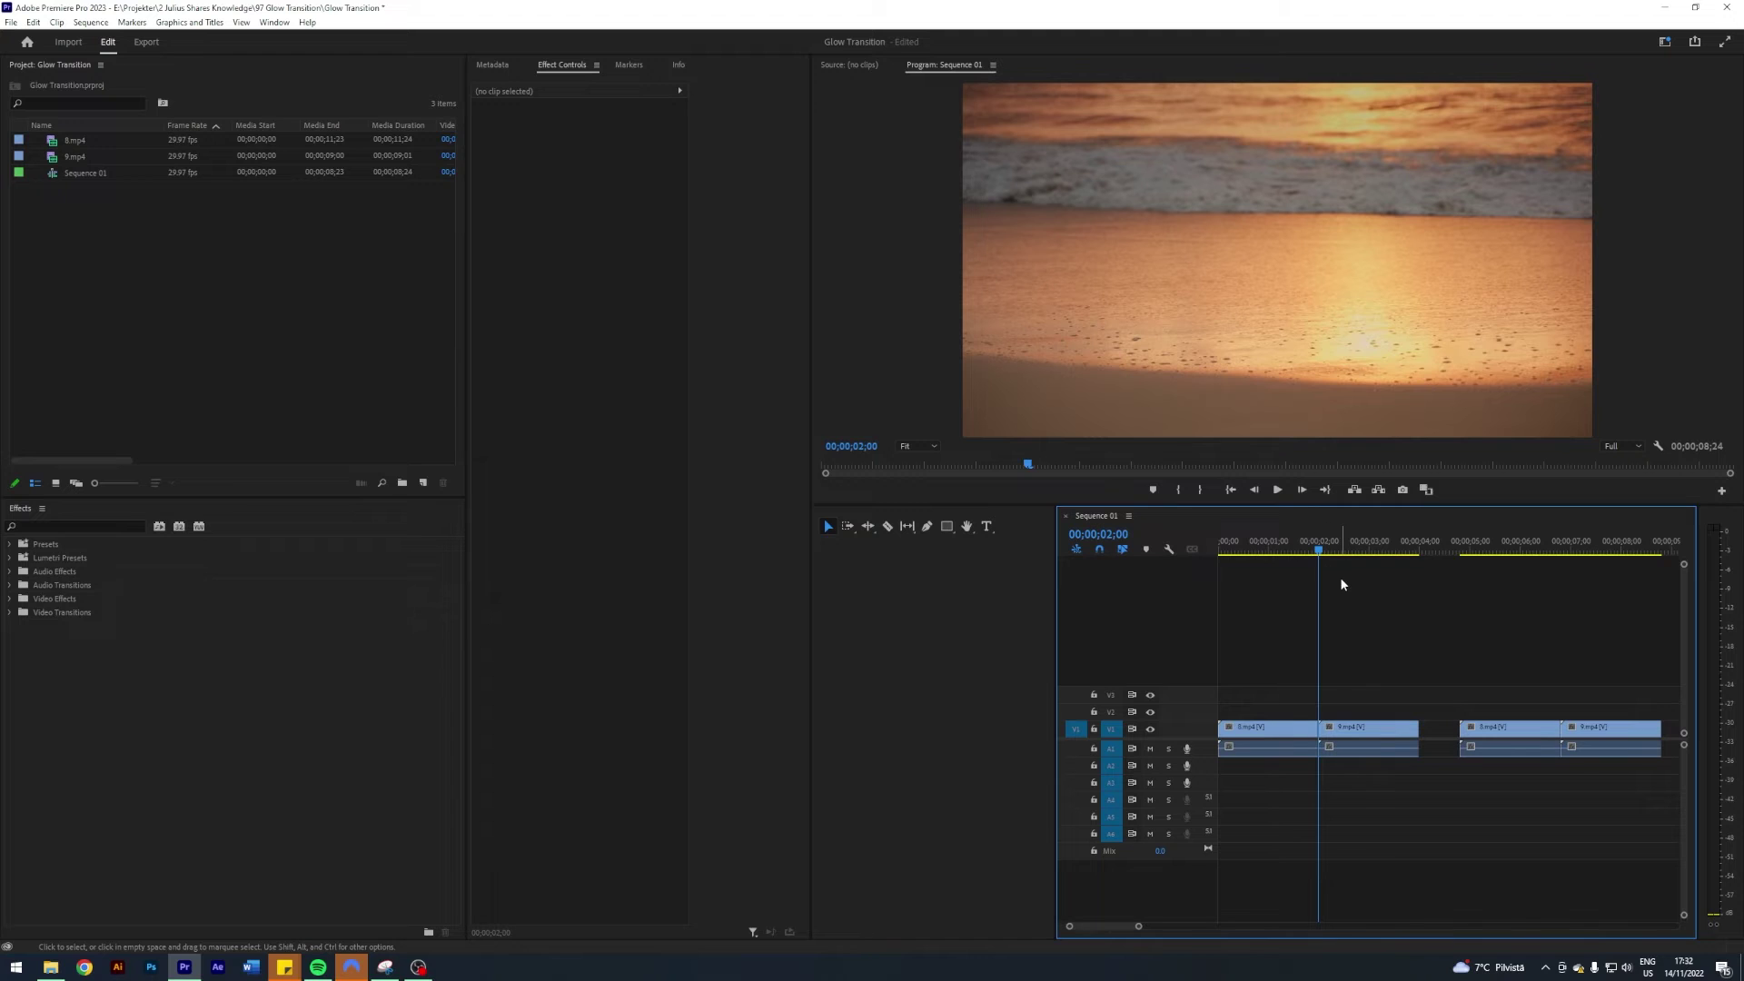
Preview the earlier sunset clip, then bring up the Project panel's New Item options.
left_click_drag(1318, 550, 1319, 611)
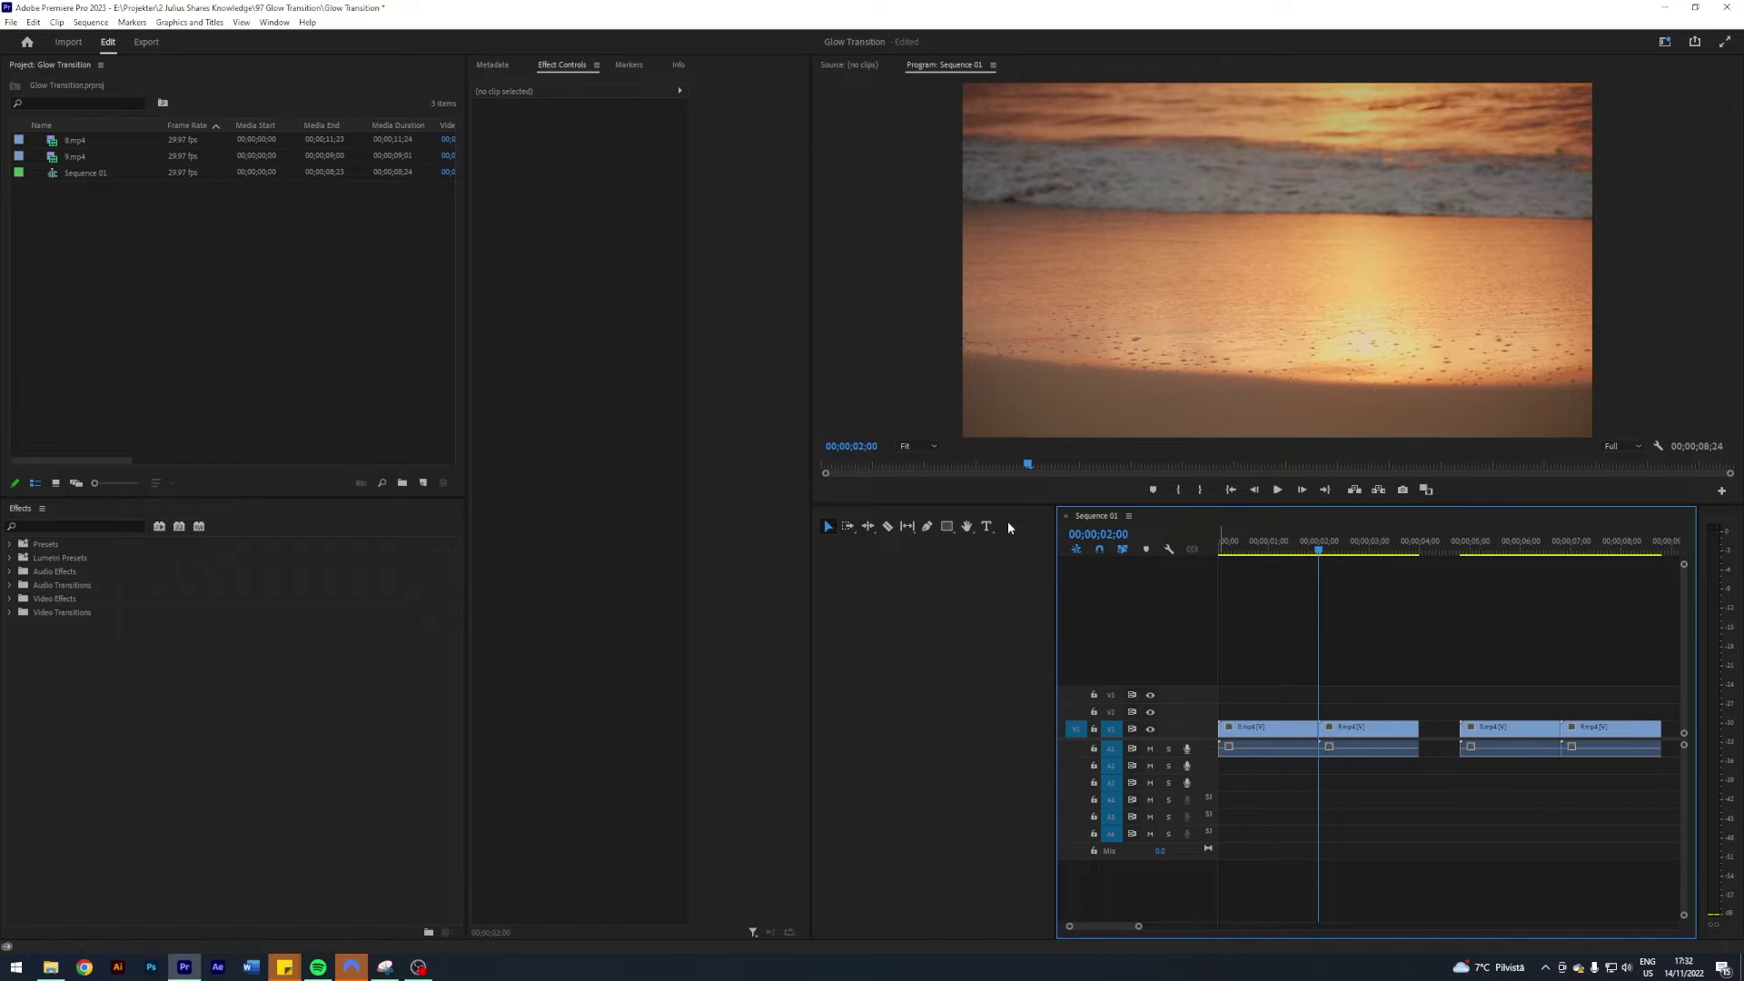
right_click(200, 260)
Create a default 1920×1080 Adjustment Layer and place it on V2 at the 2-second cut.
mouse_move(302, 319)
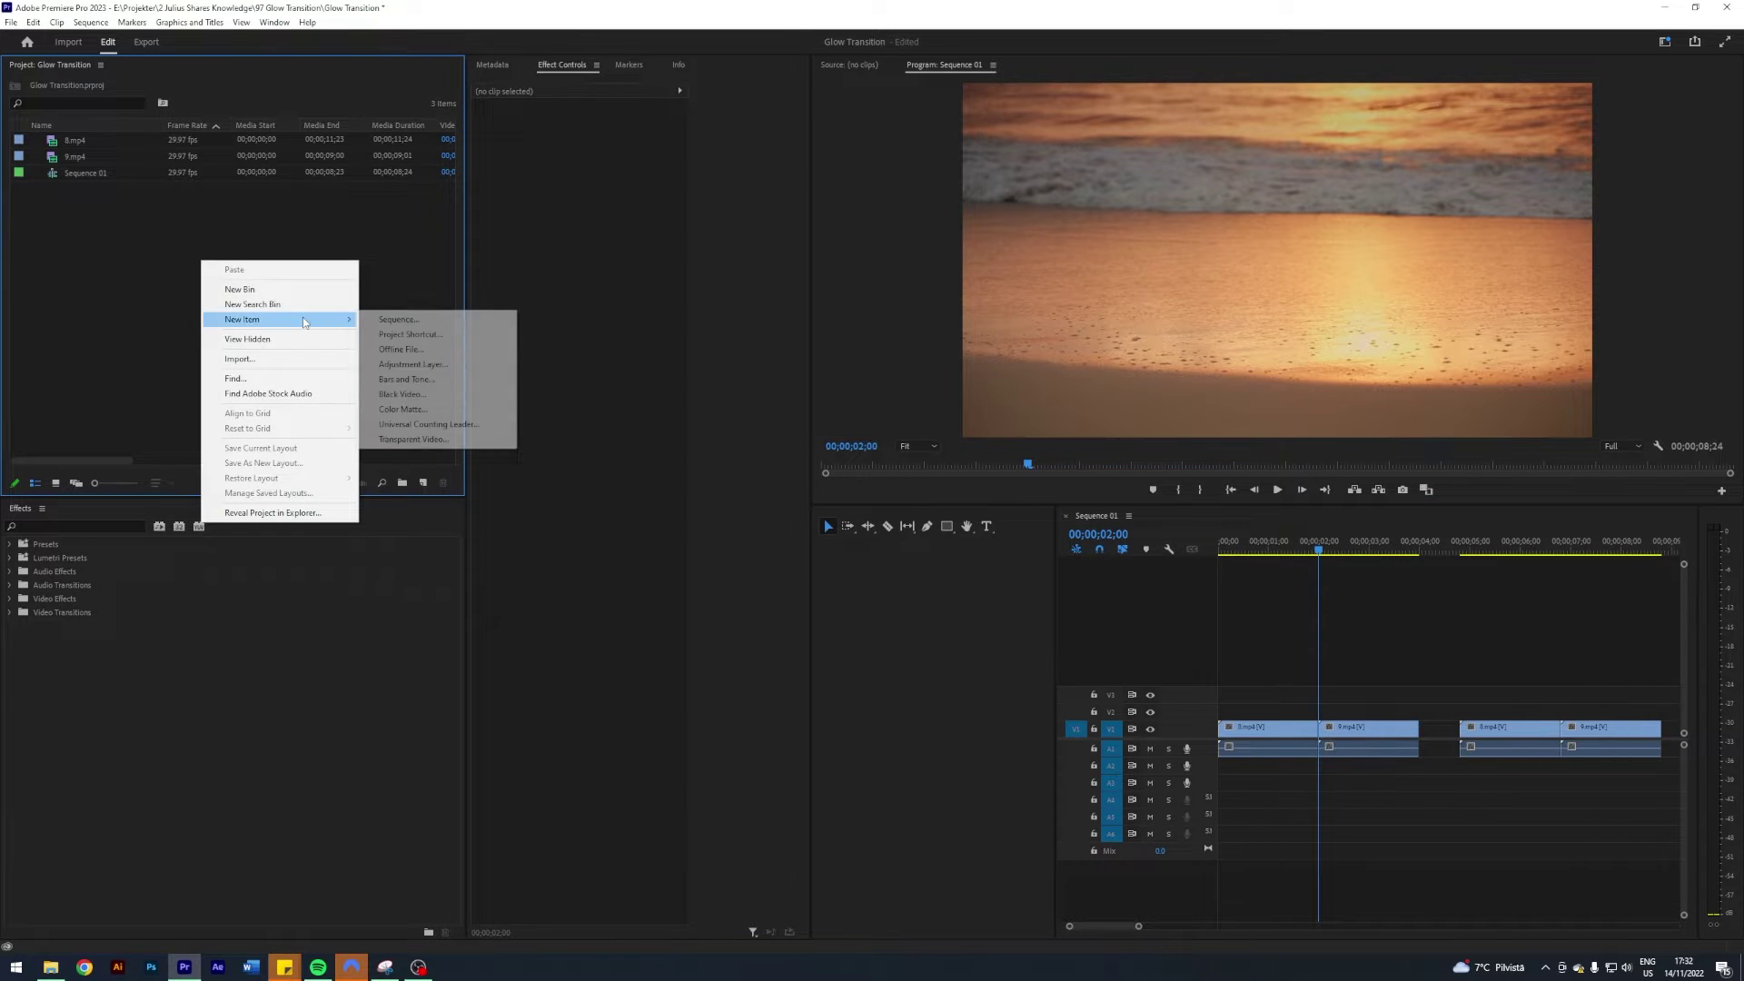
left_click(454, 365)
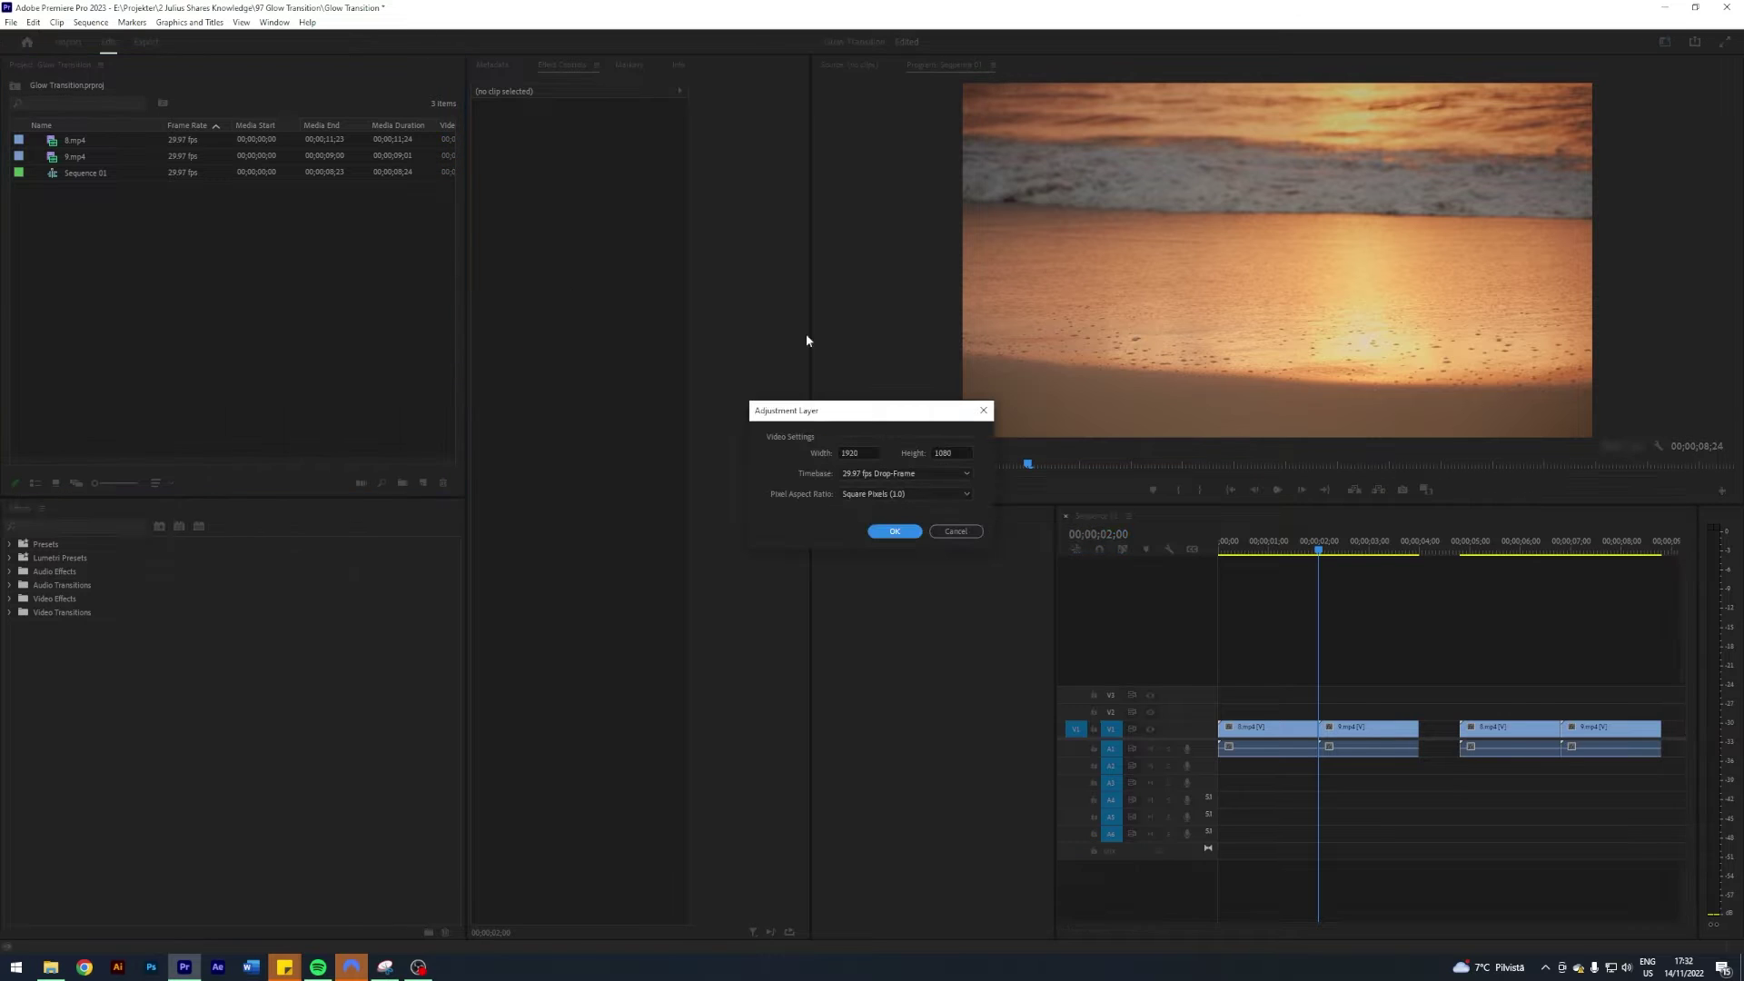
left_click(895, 531)
left_click_drag(62, 143, 1359, 642)
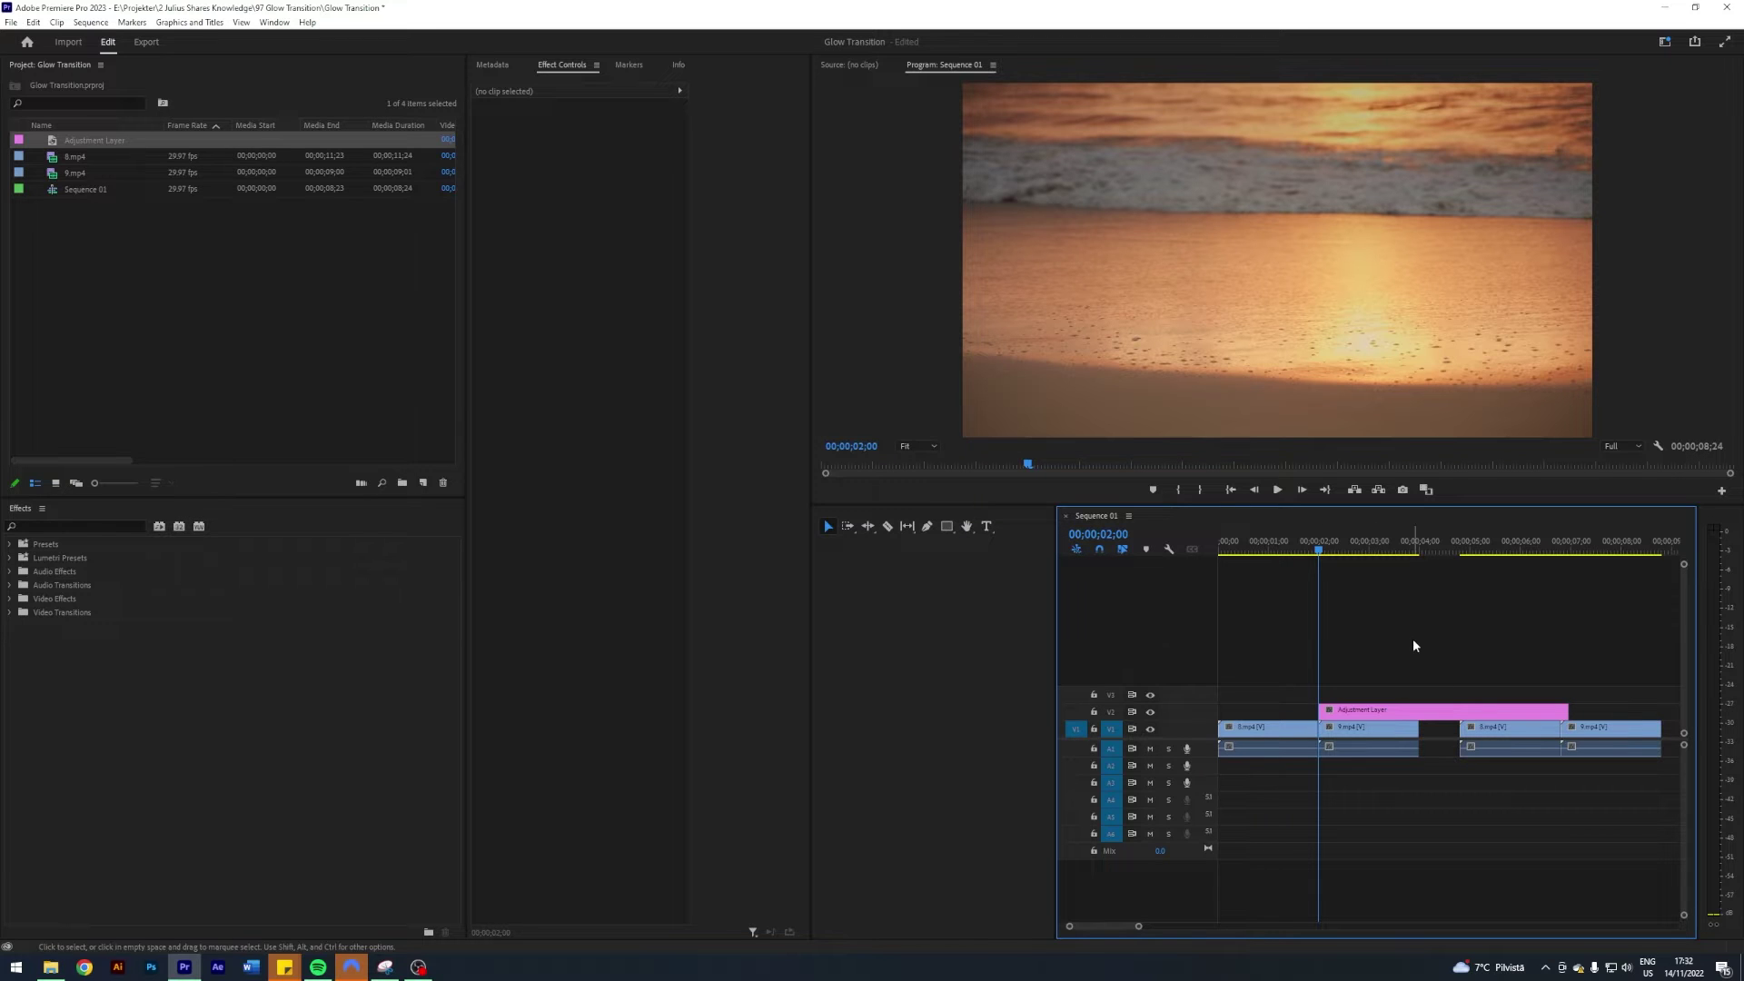
Move the adjustment layer to start at 1 second and play forward to 3 seconds.
key("shift+Left")
key("shift+Left")
key("shift+Left")
key("shift+Left")
key("shift+Left")
key("shift+Left")
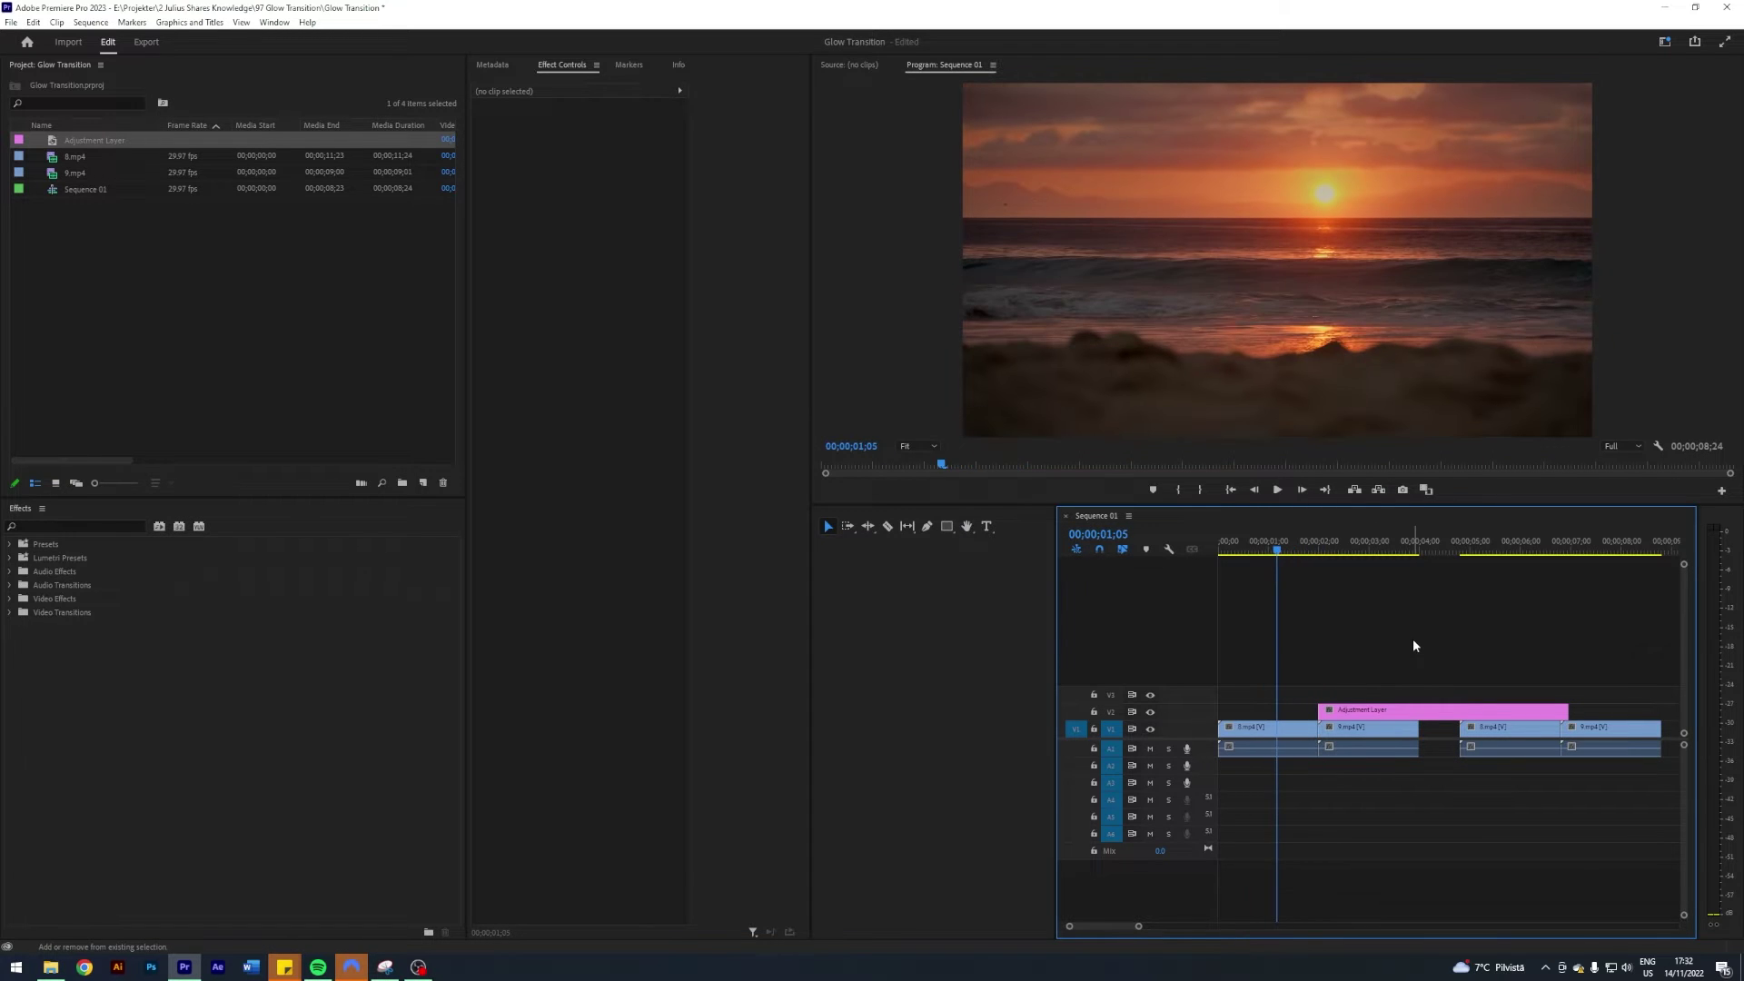
left_click_drag(1377, 711, 1328, 713)
left_click(1327, 683)
key("space")
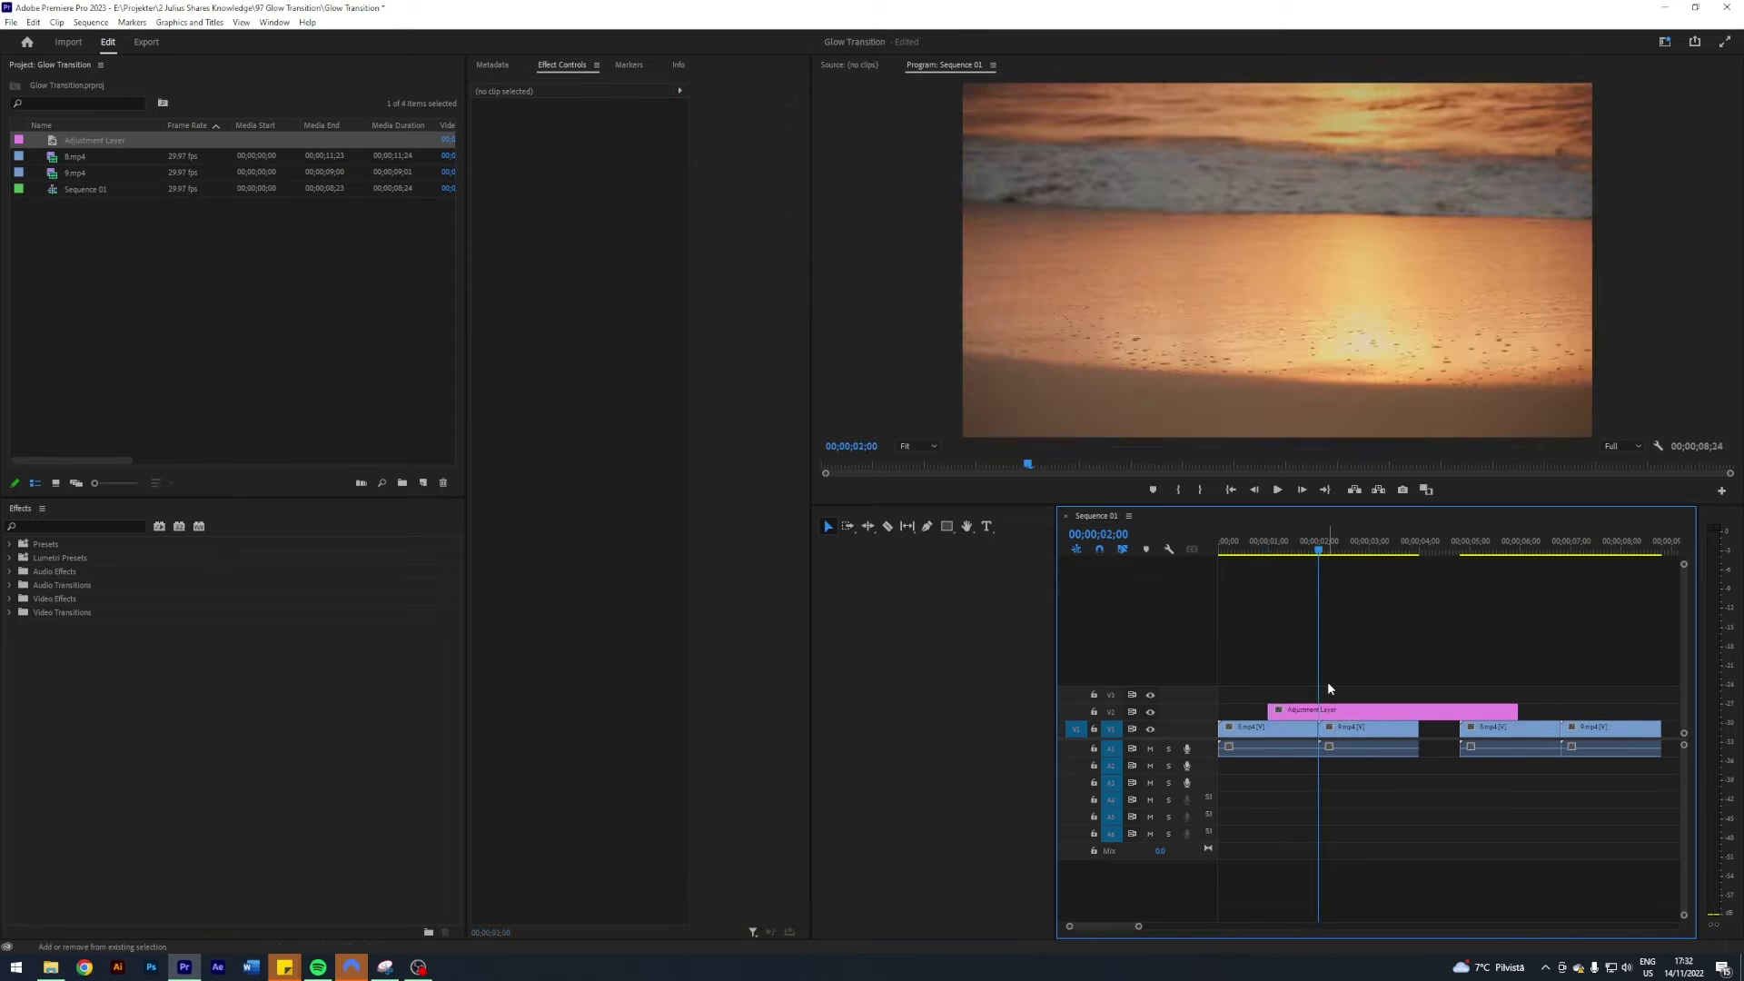
key("space")
Razor the adjustment layer at 3 seconds, delete the remainder, and return to the 2-second cut.
key("c")
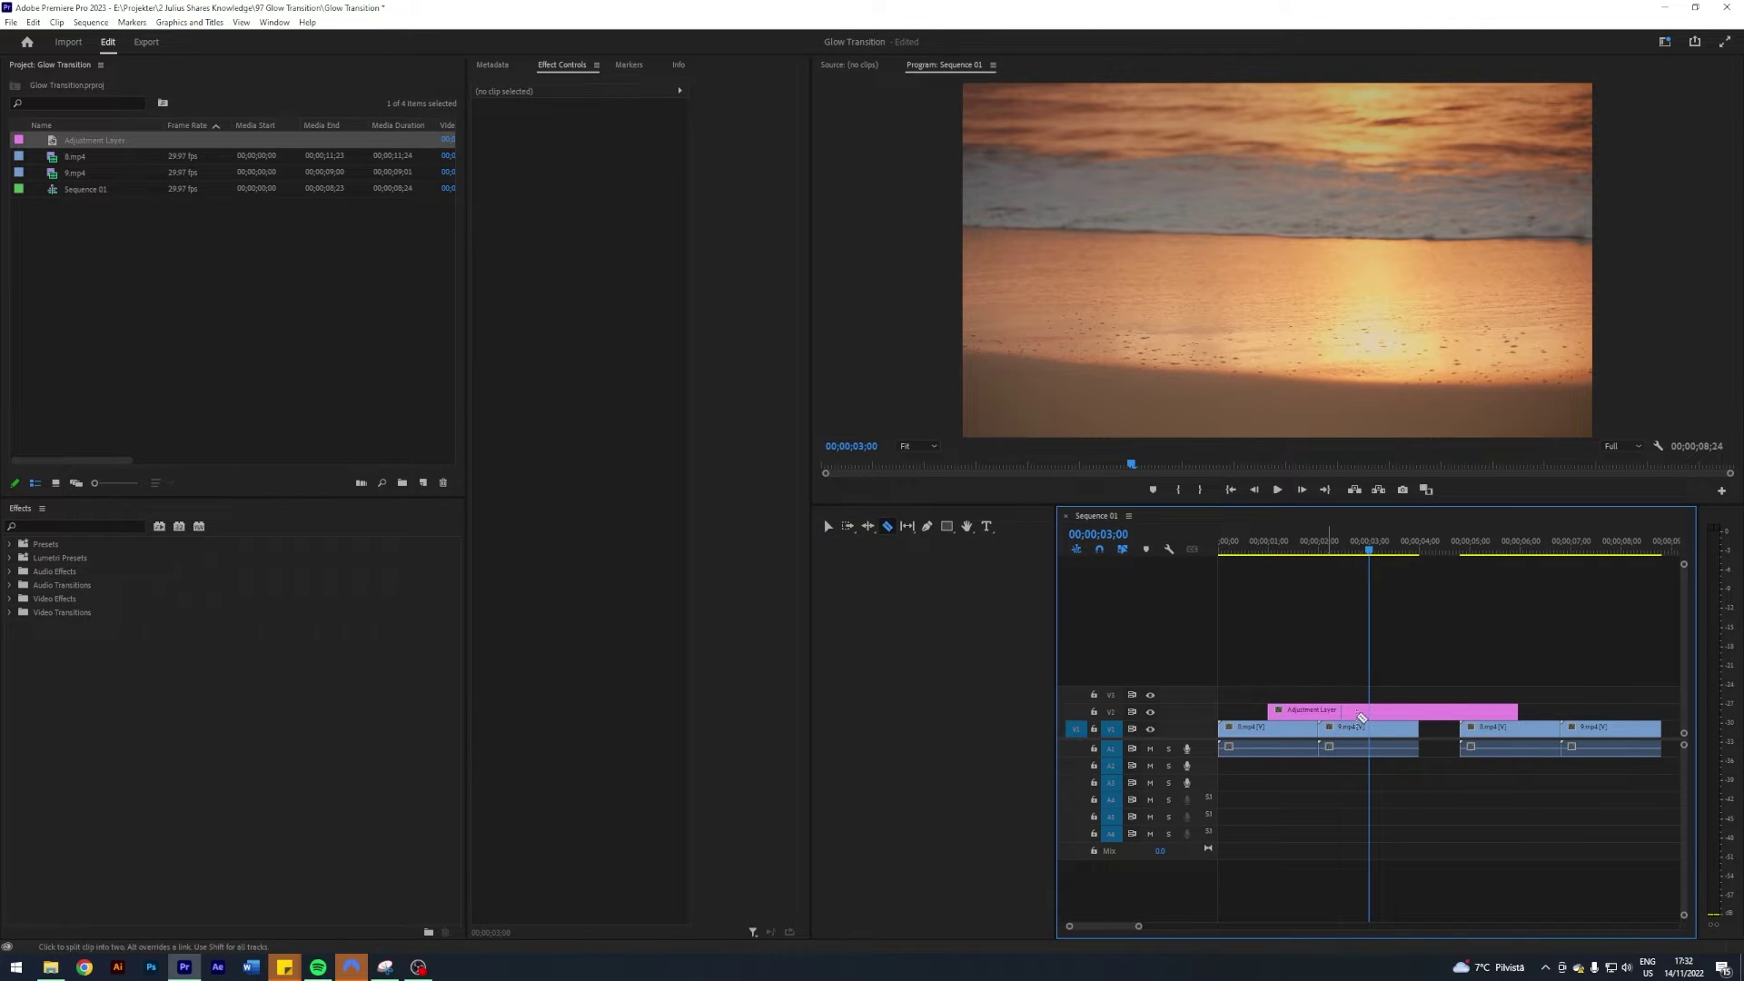
left_click(1372, 711)
key("v")
left_click(1380, 711)
key("Delete")
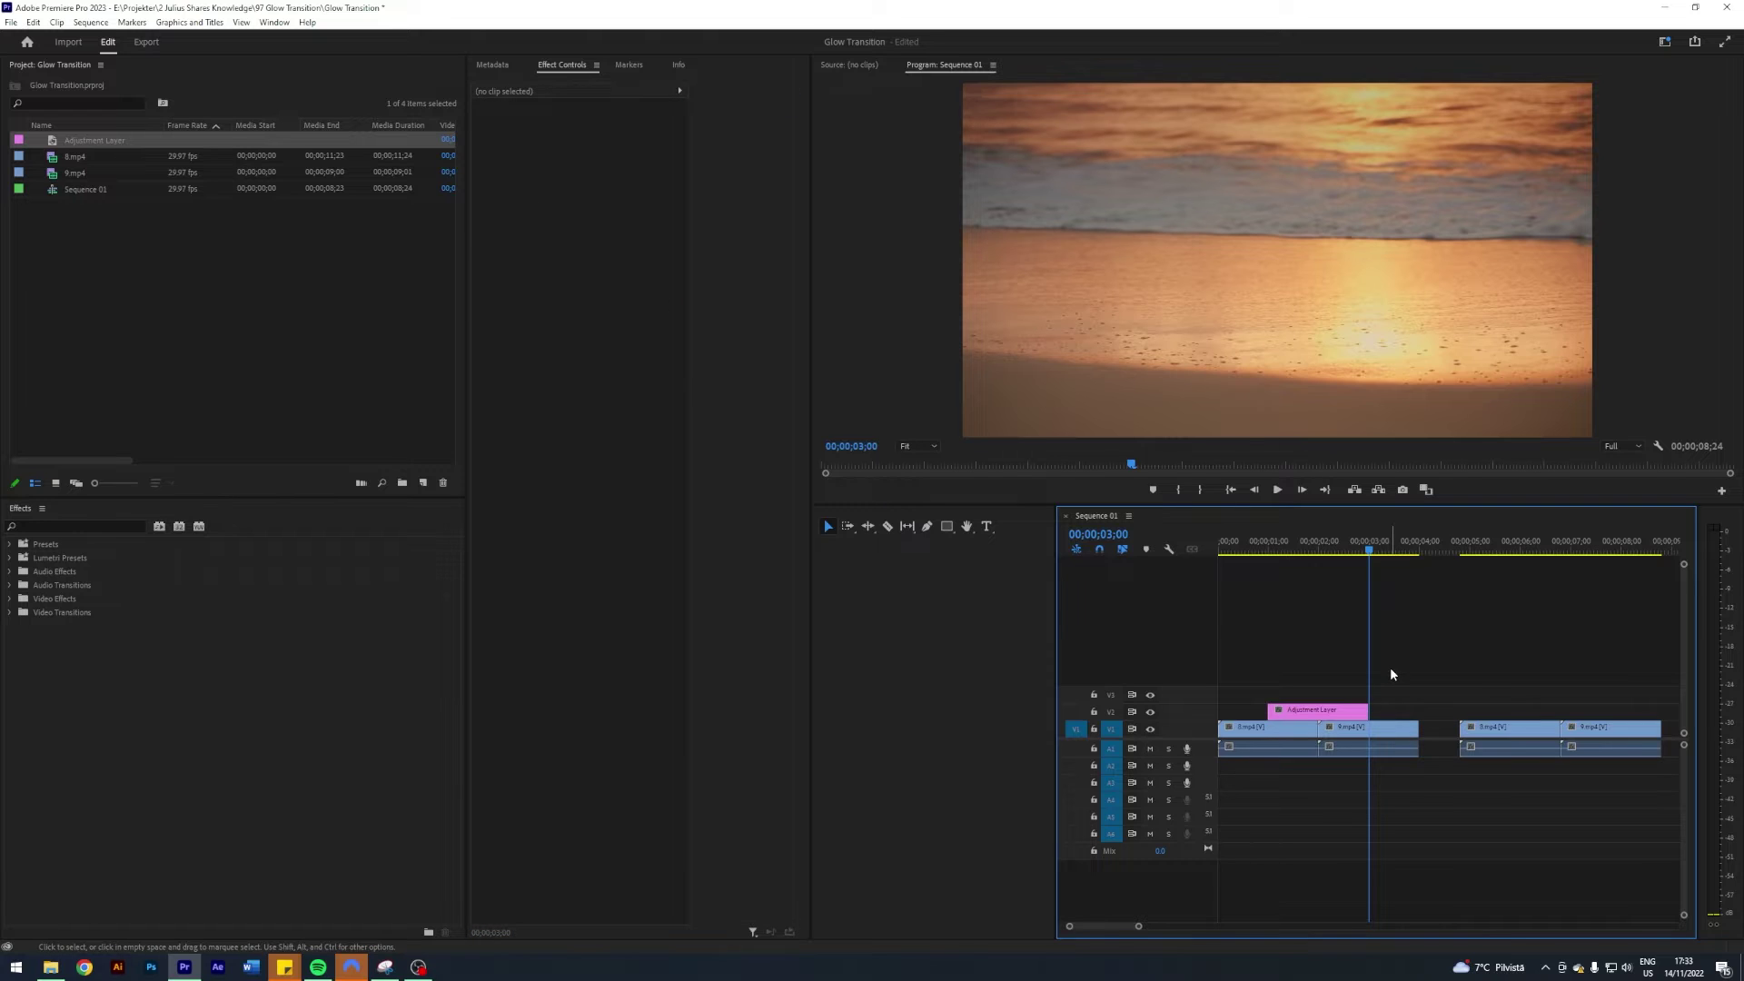
key("Up")
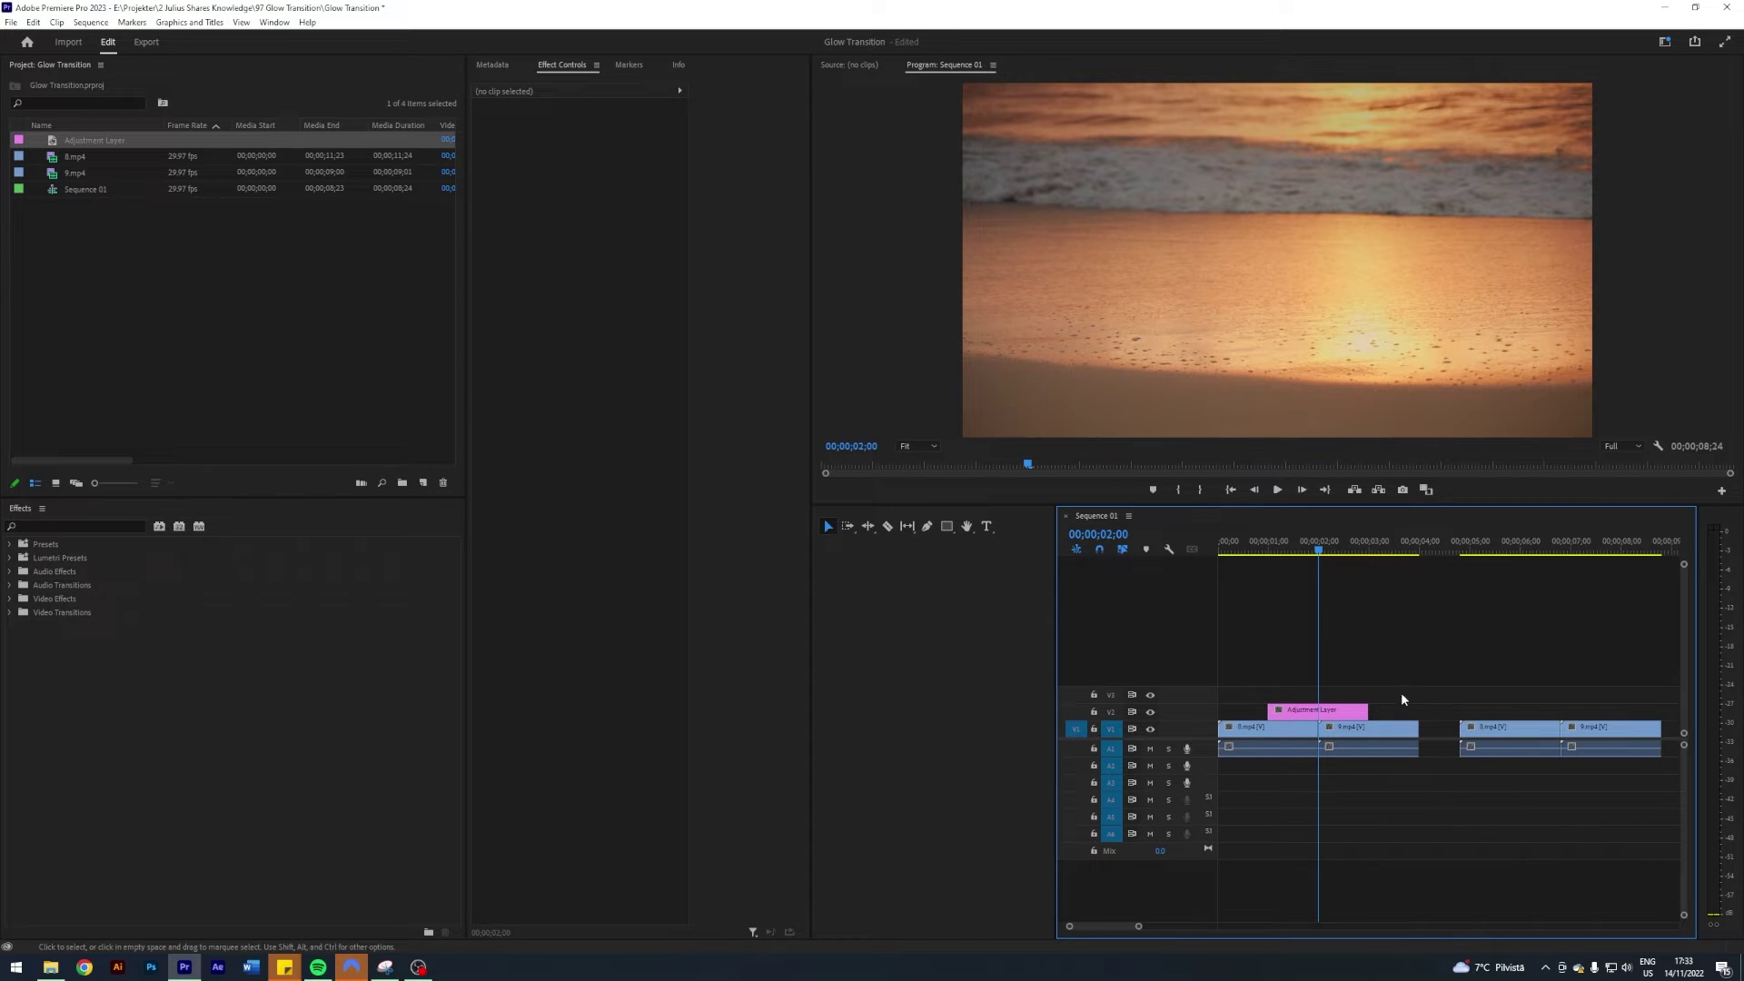
left_click(1341, 713)
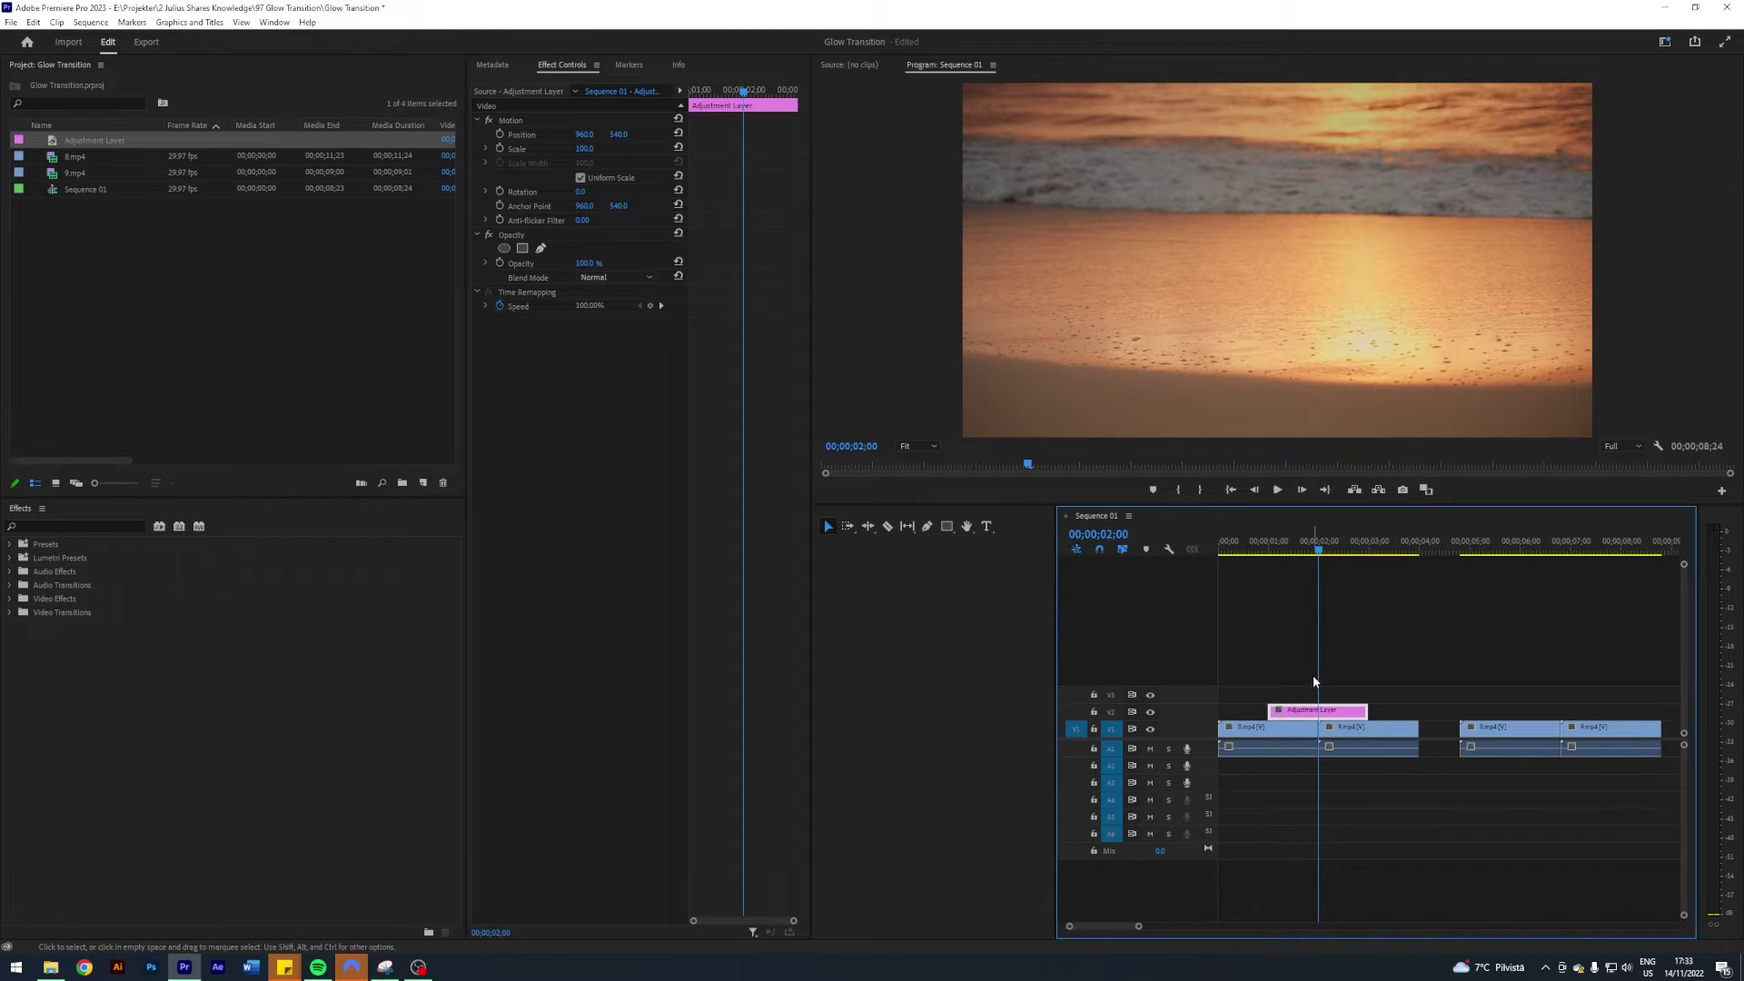
Search 'gauss' and apply Gaussian Blur to the adjustment layer.
left_click(64, 526)
type("ga")
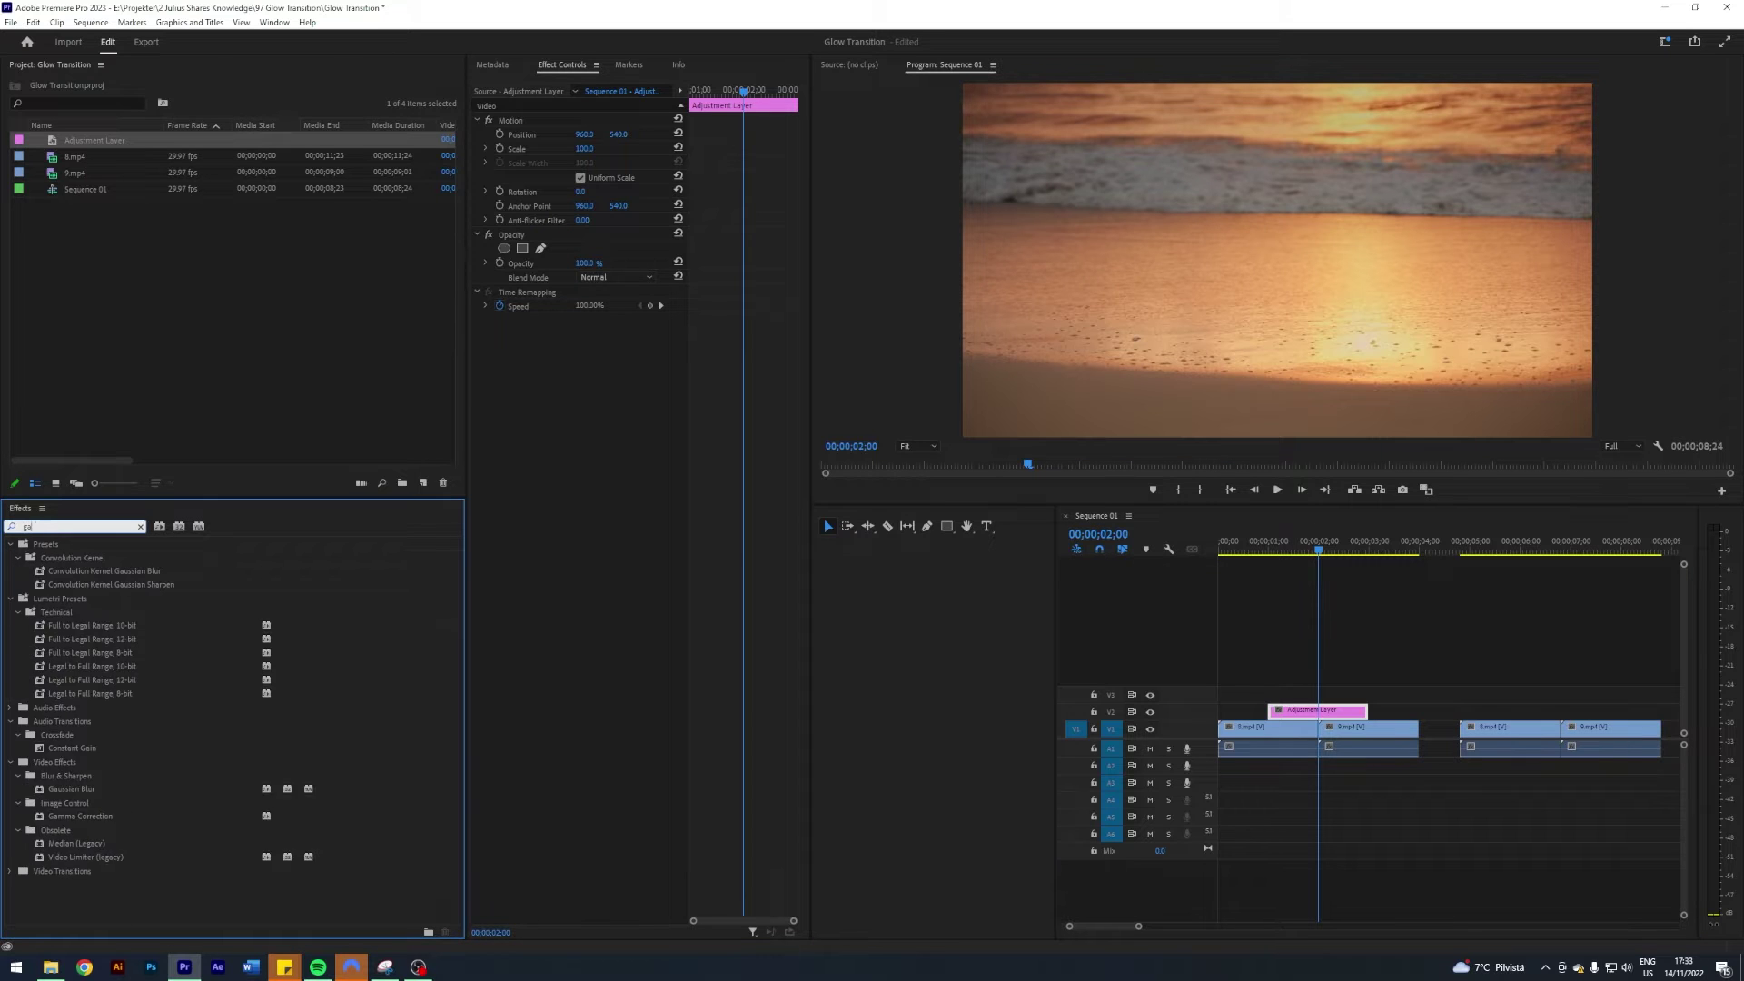
type("uss")
left_click(67, 668)
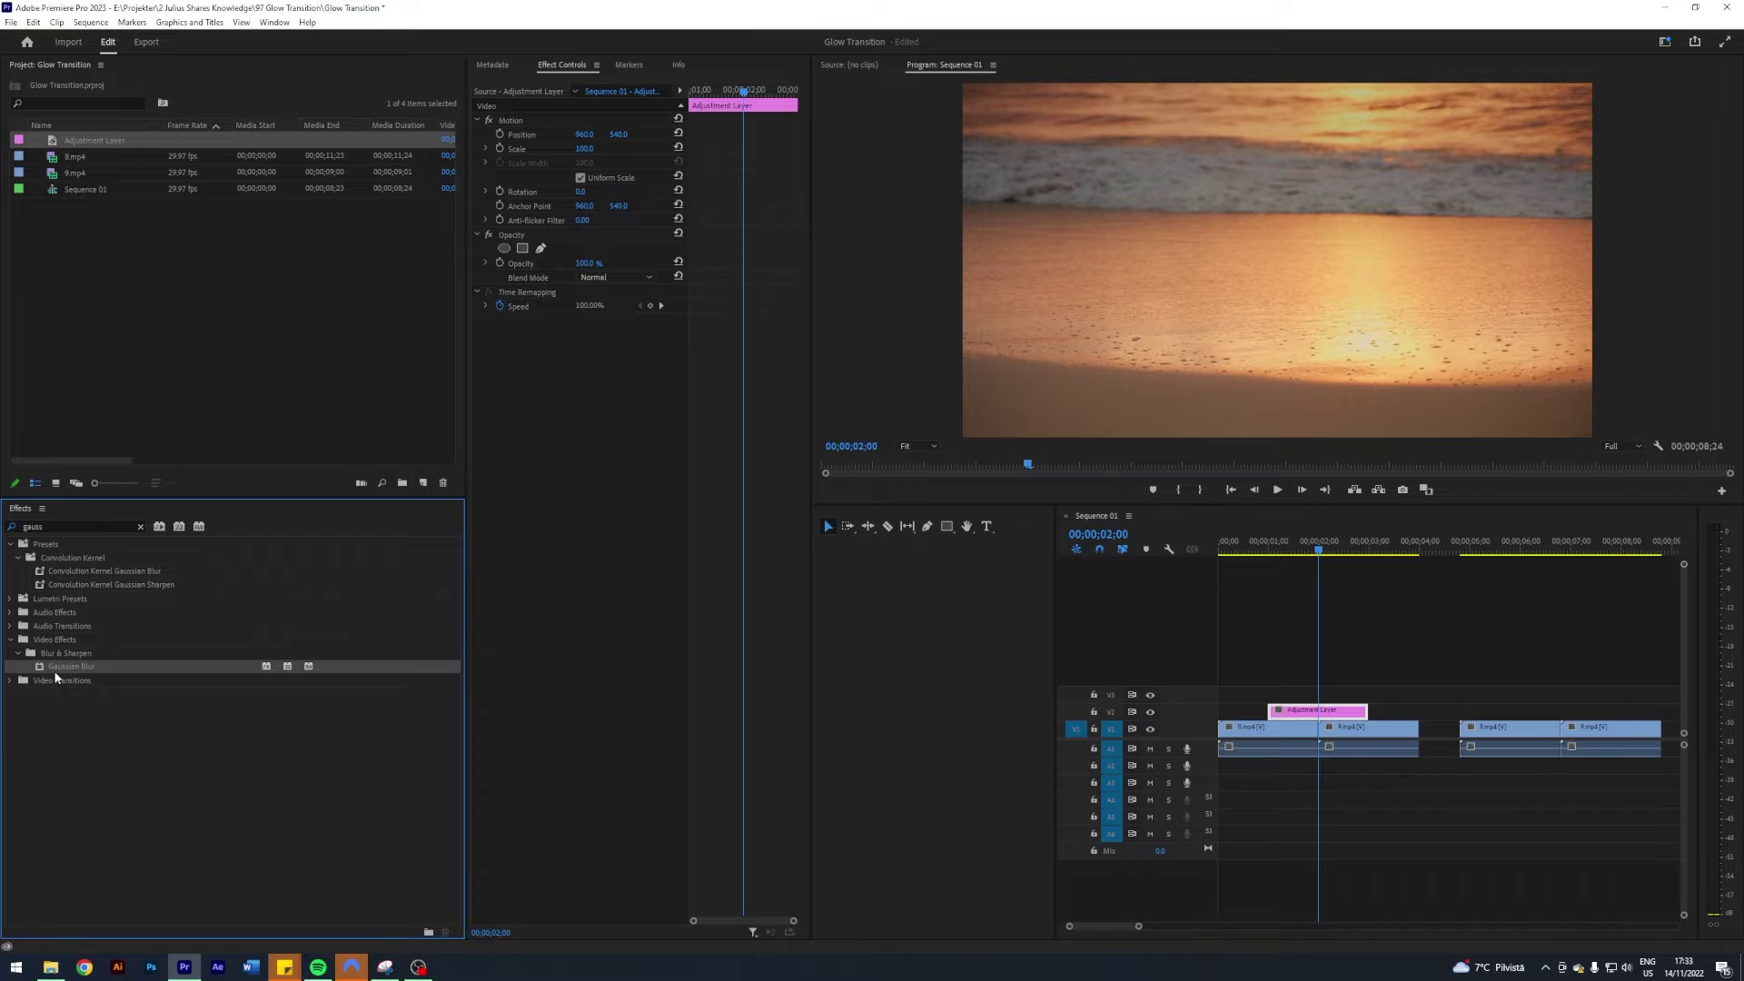
left_click_drag(56, 677, 1317, 713)
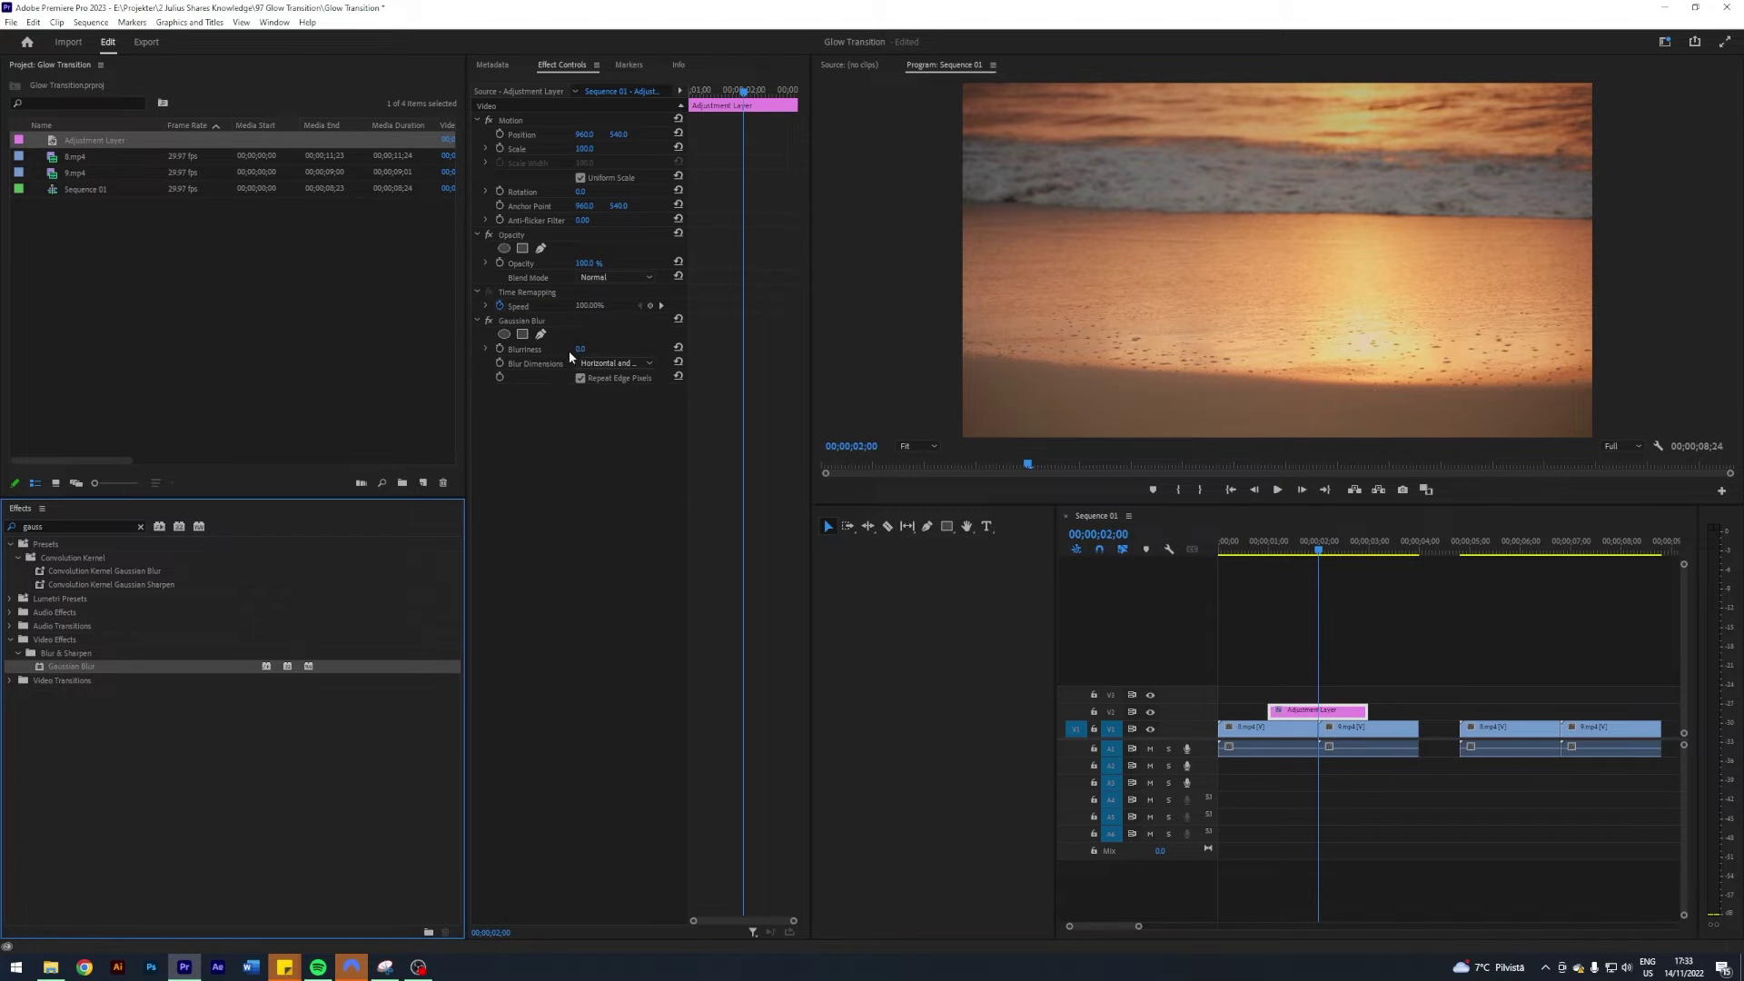
Test Blurriness then reset it to 0, keeping Repeat Edge Pixels and both blur dimensions.
left_click_drag(579, 349, 611, 350)
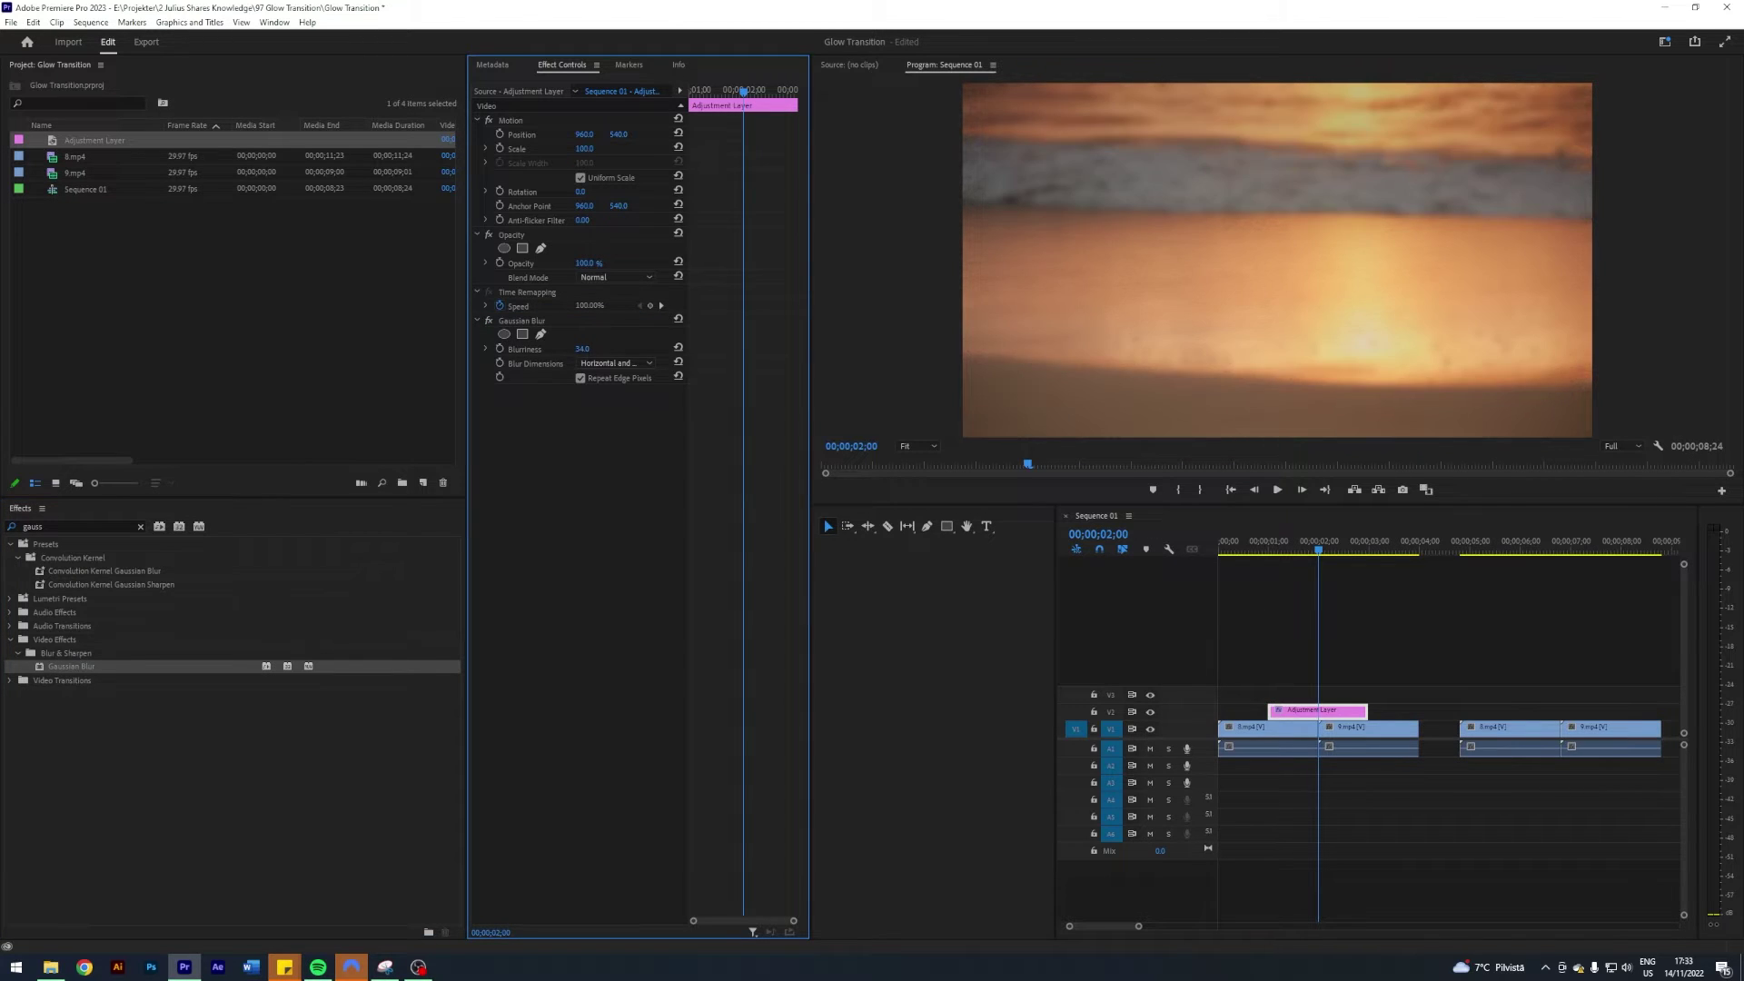
key("ctrl+z")
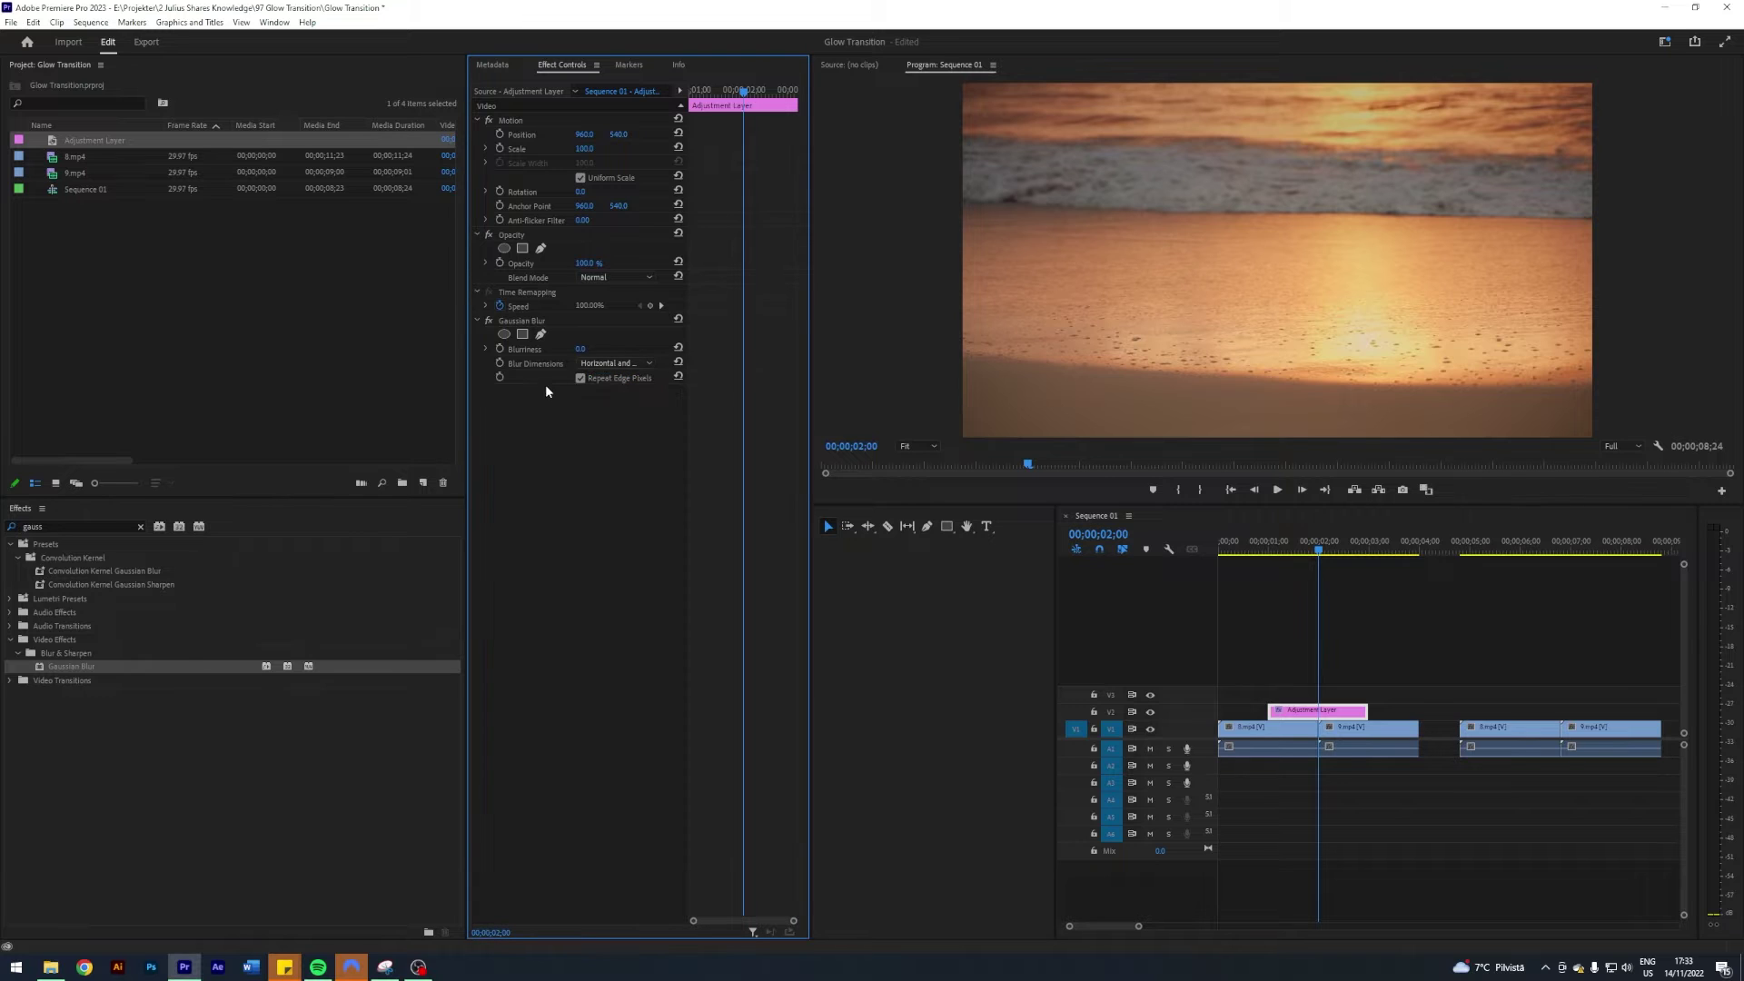
left_click(580, 378)
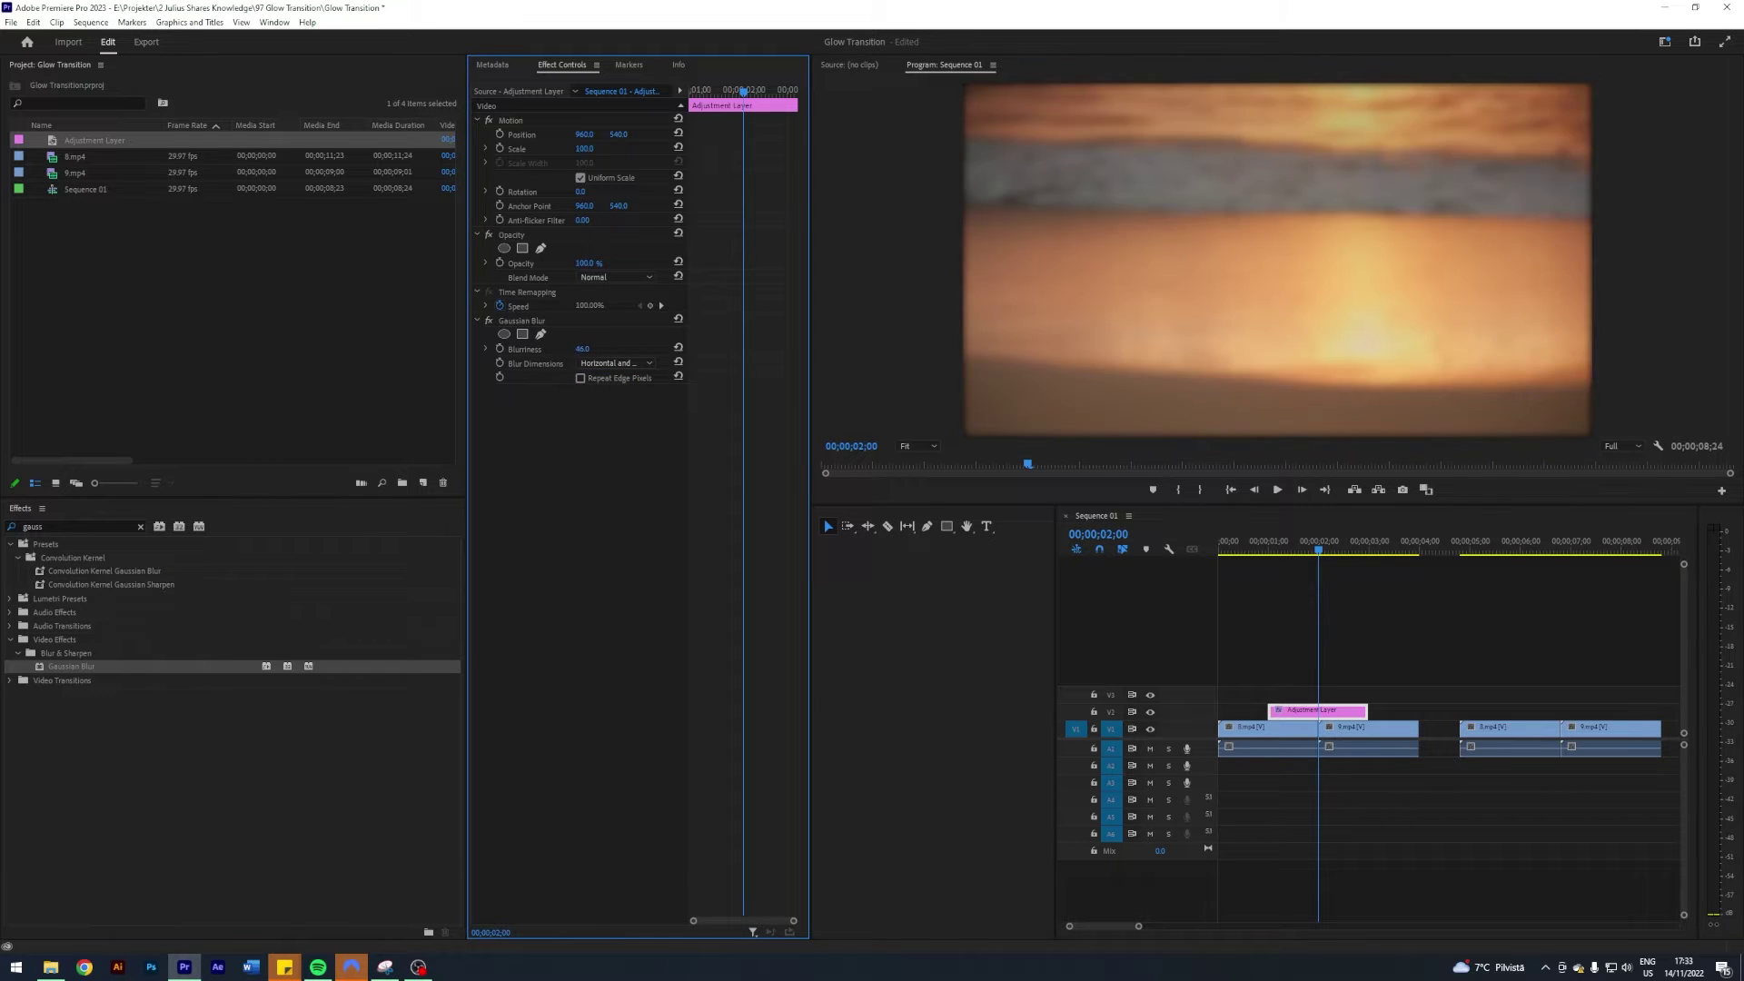
left_click(580, 378)
left_click(616, 364)
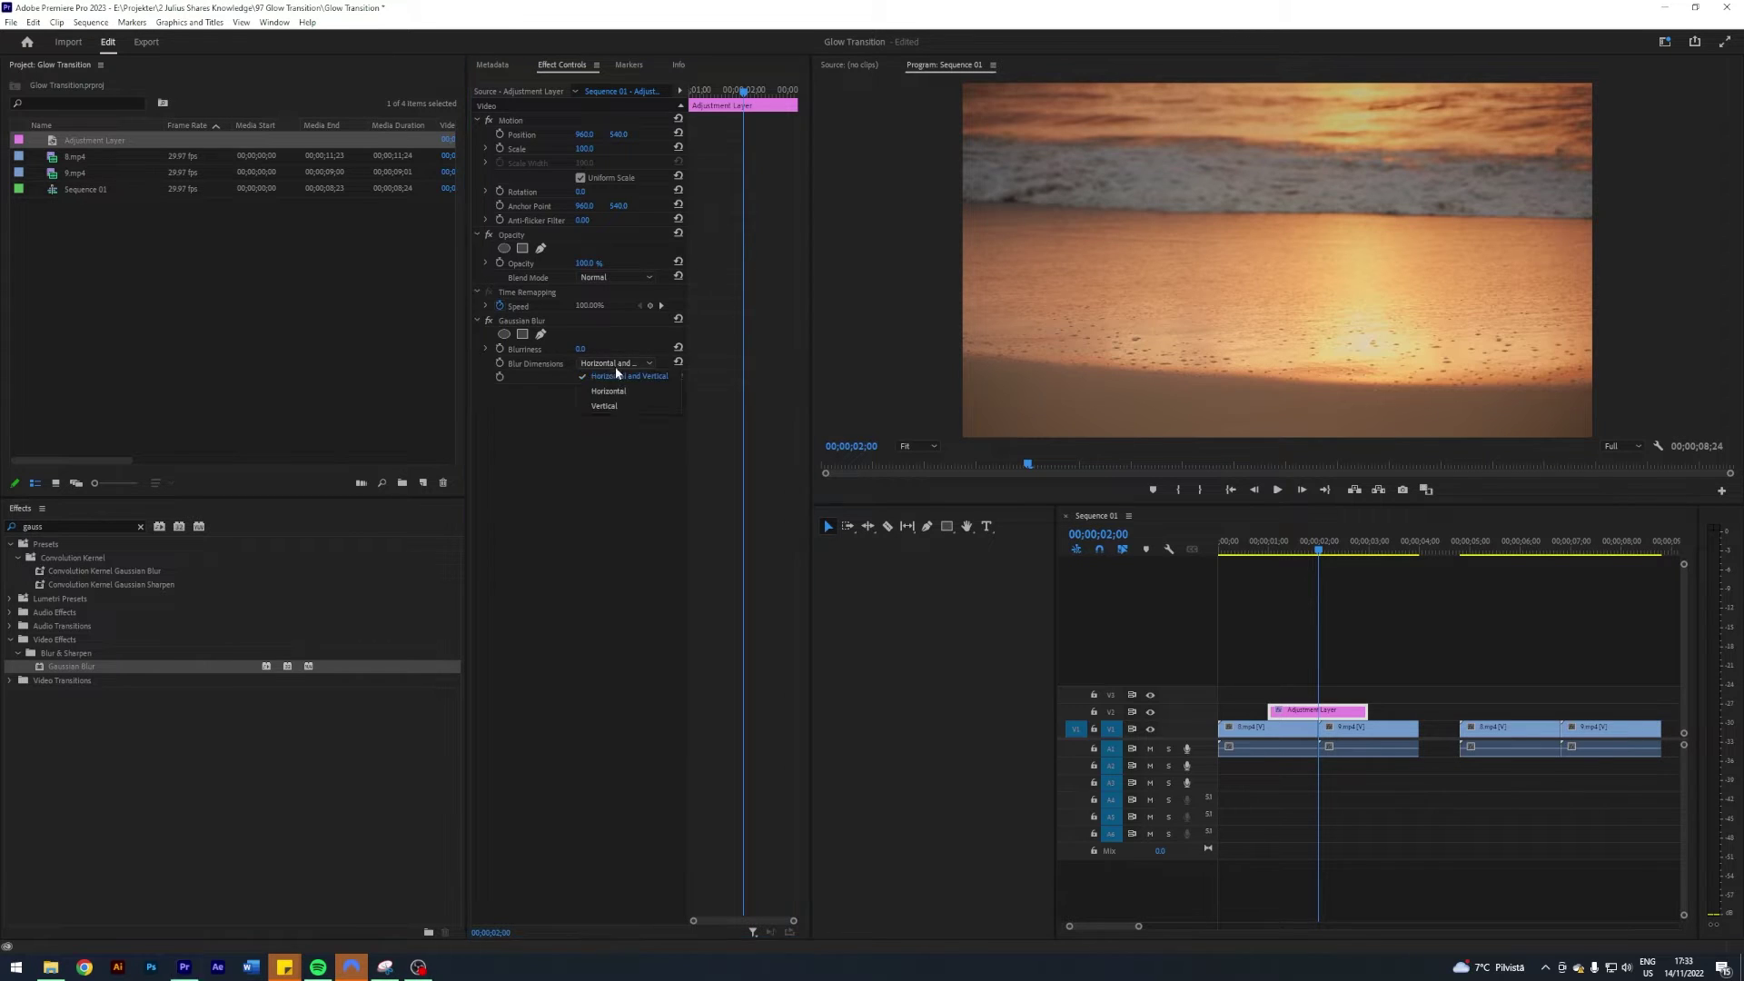
left_click(620, 382)
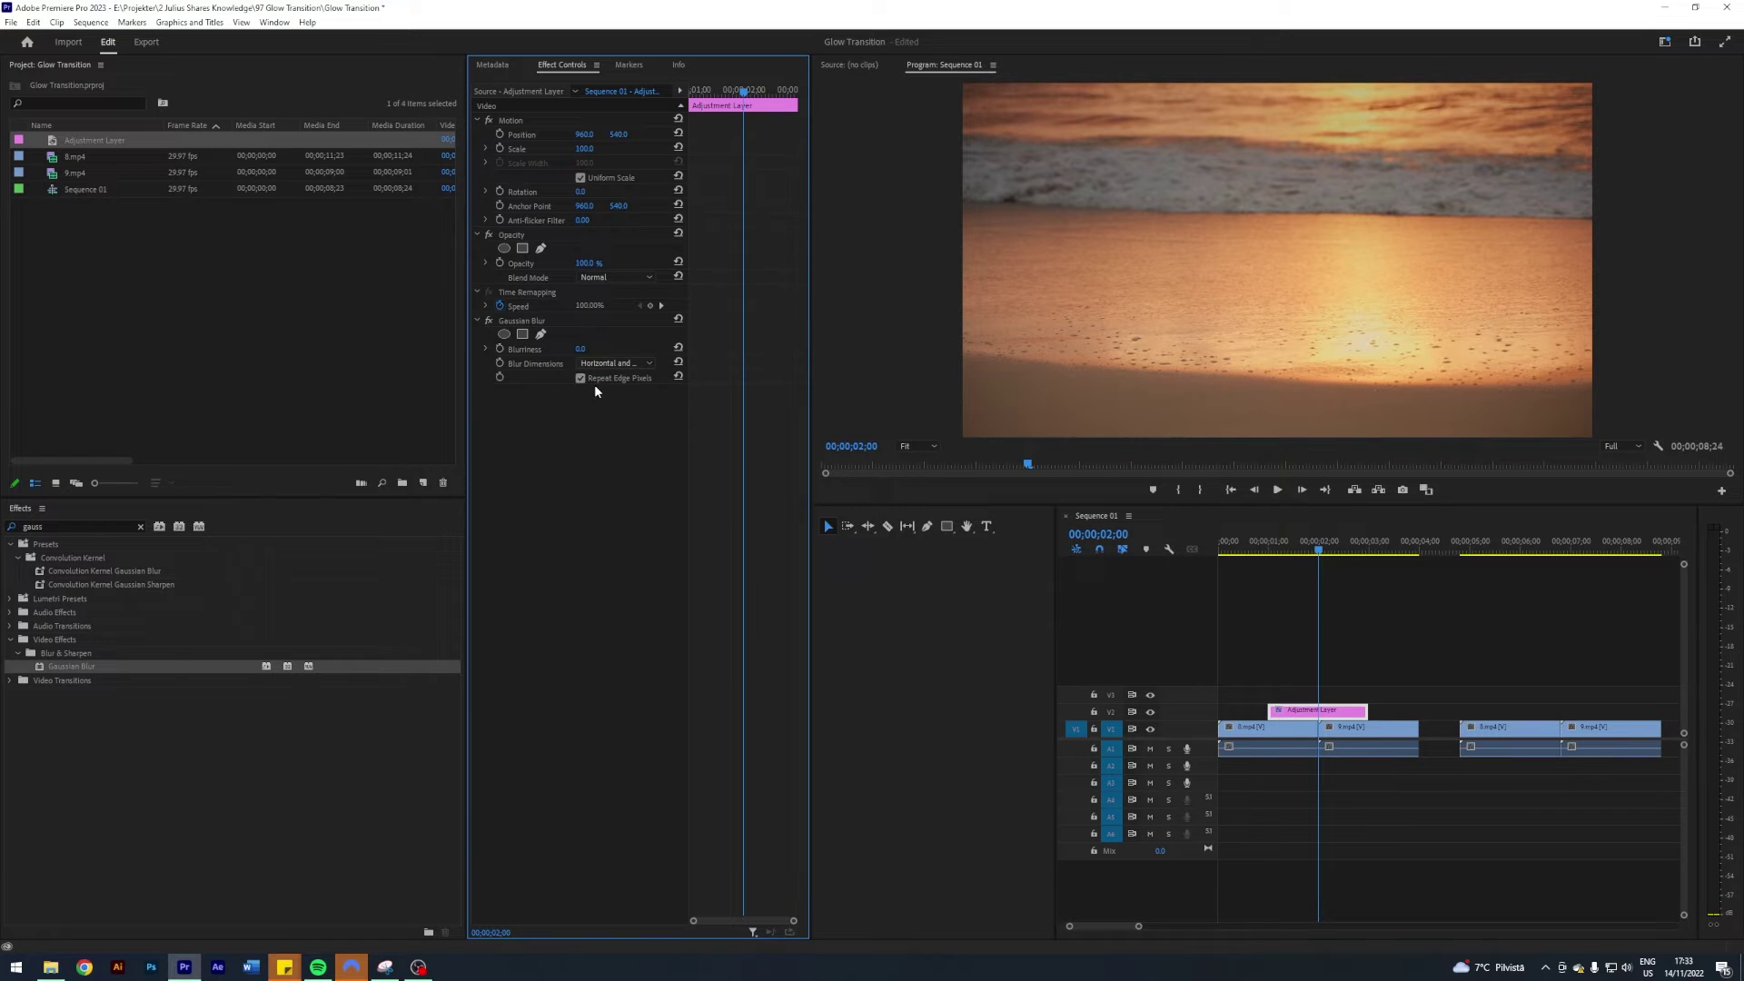
left_click(1453, 696)
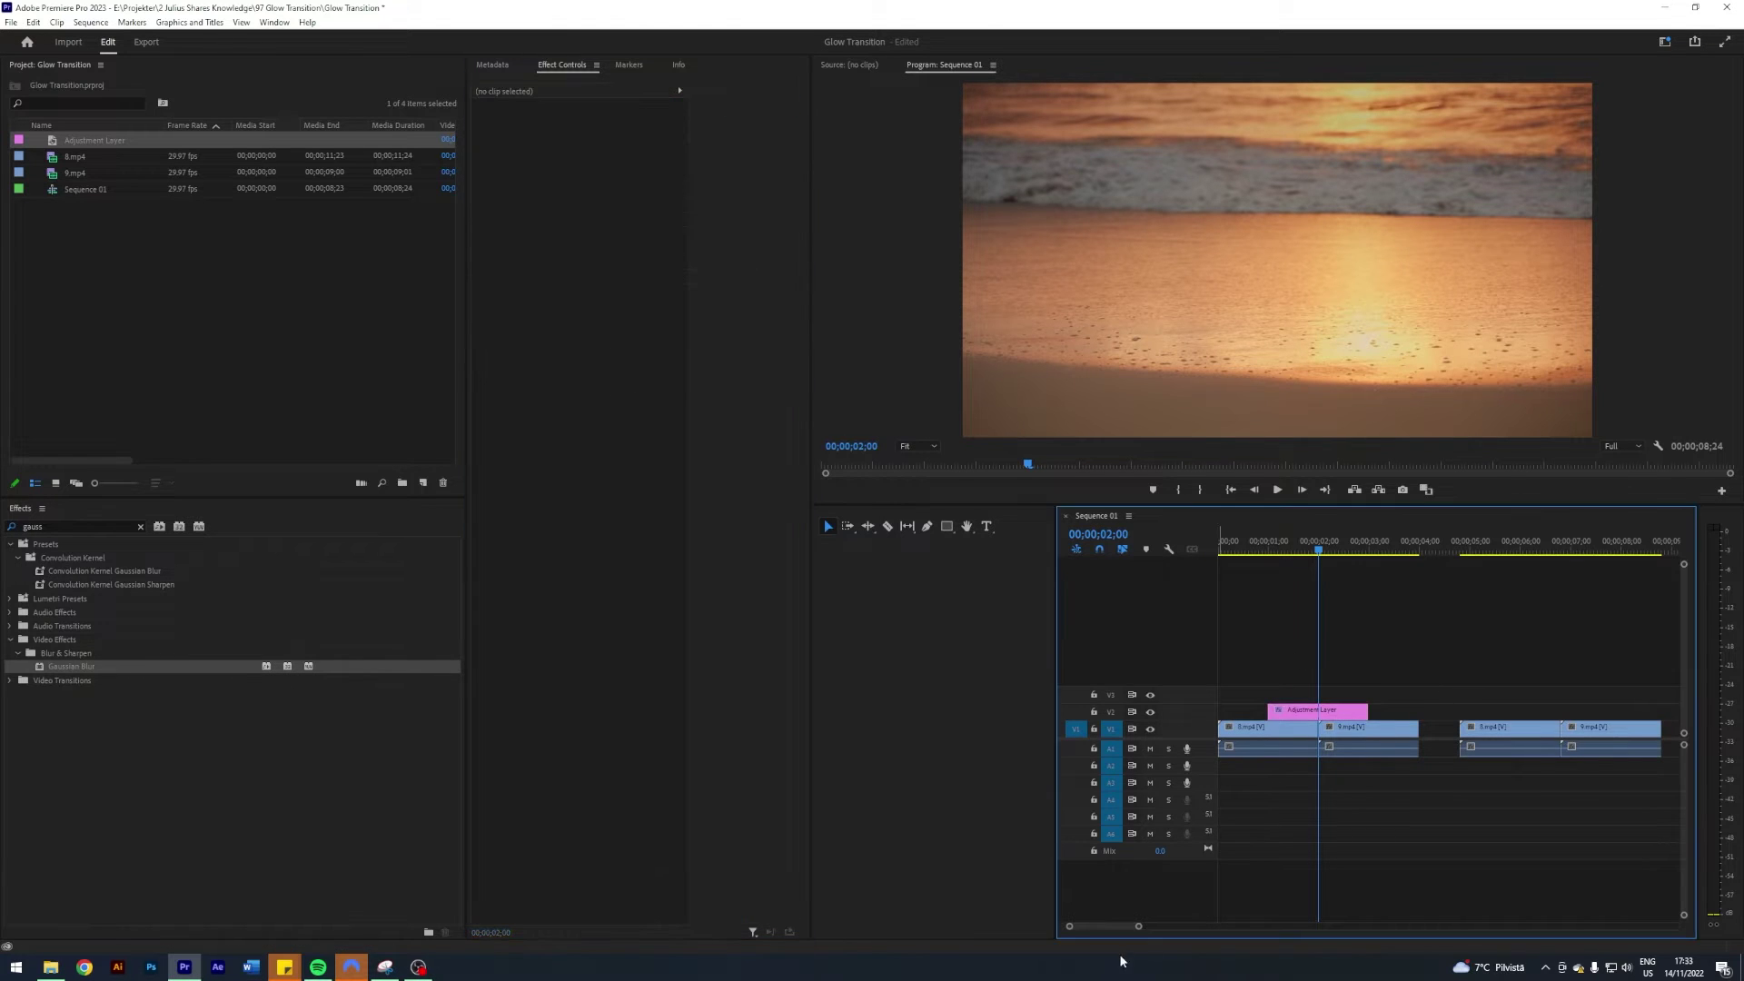
Set the adjustment layer's Blurriness to 50 at the 2-second mark.
left_click_drag(1140, 928, 1110, 926)
left_click(1515, 710)
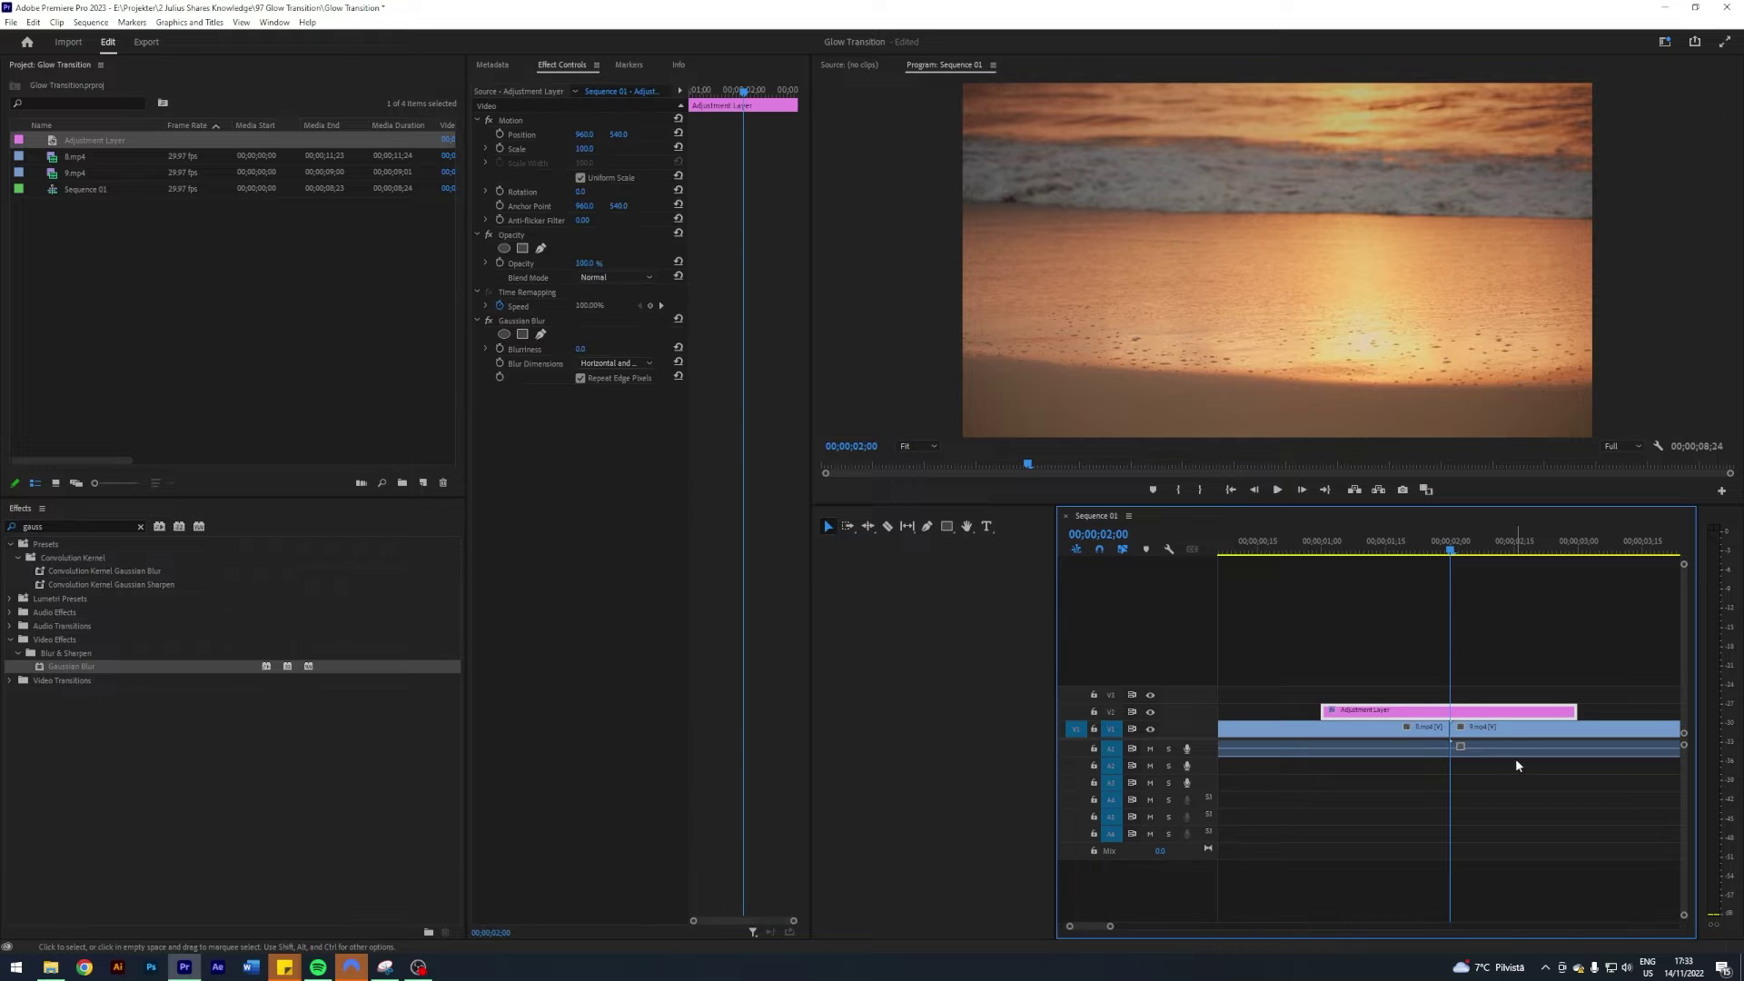
left_click(579, 349)
type("50")
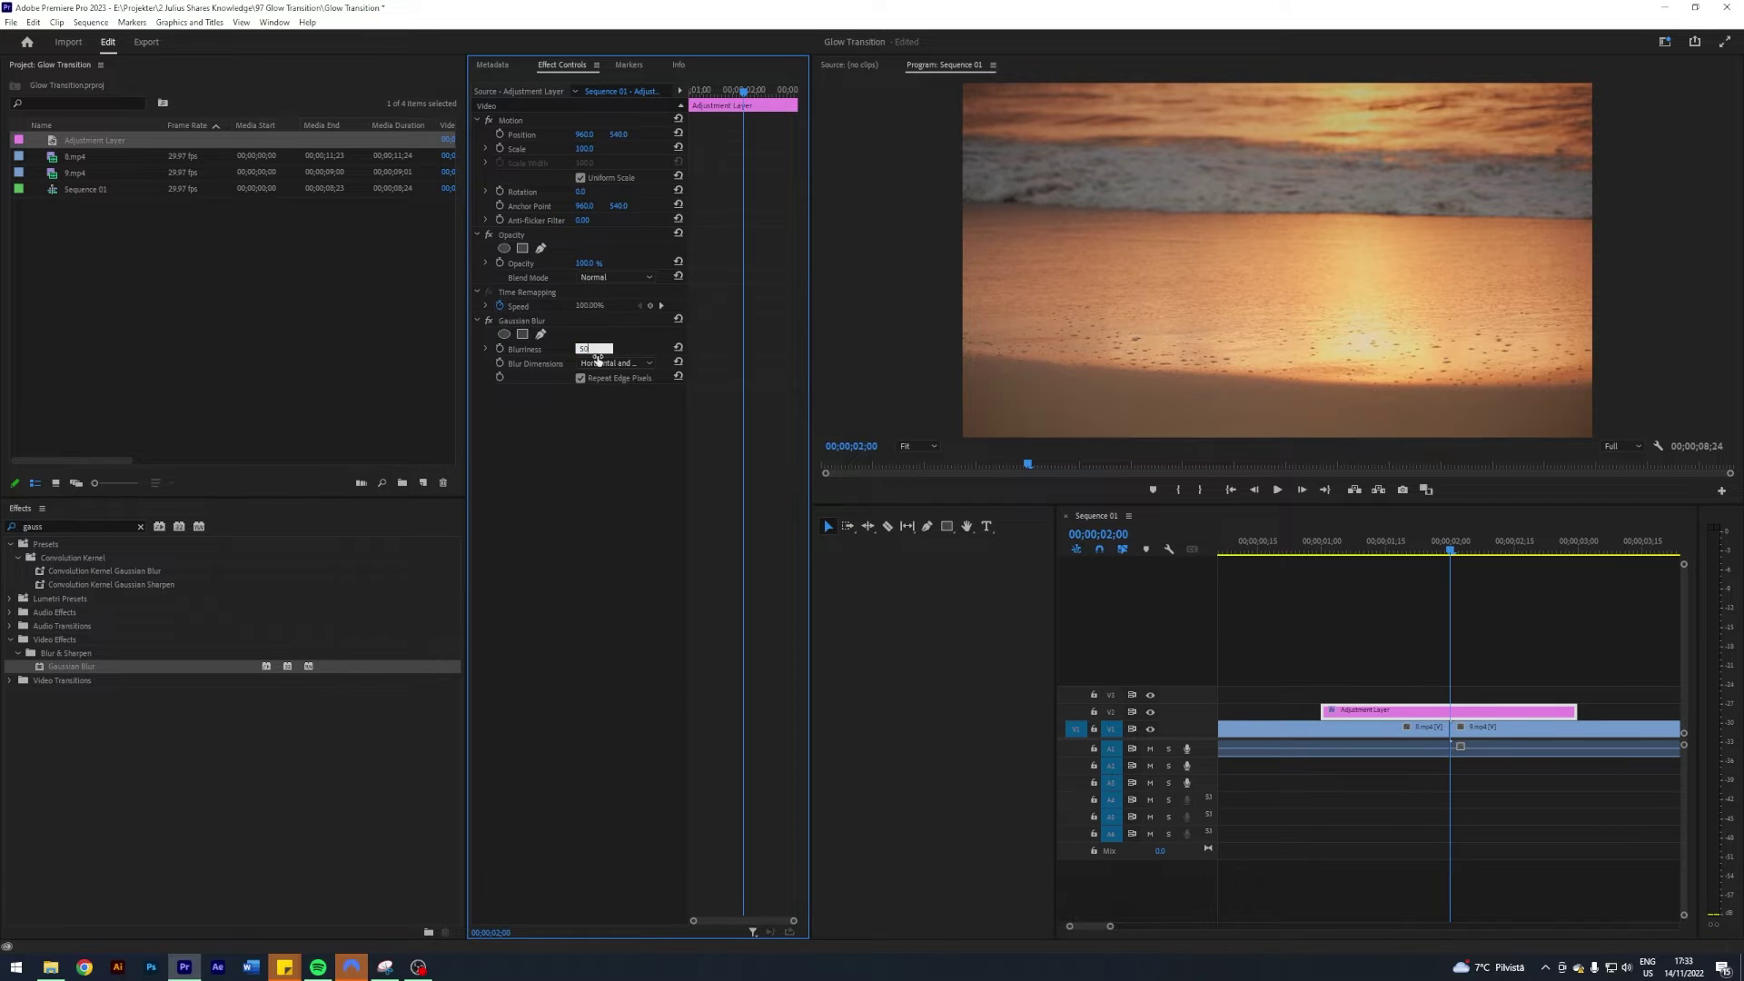
key("Return")
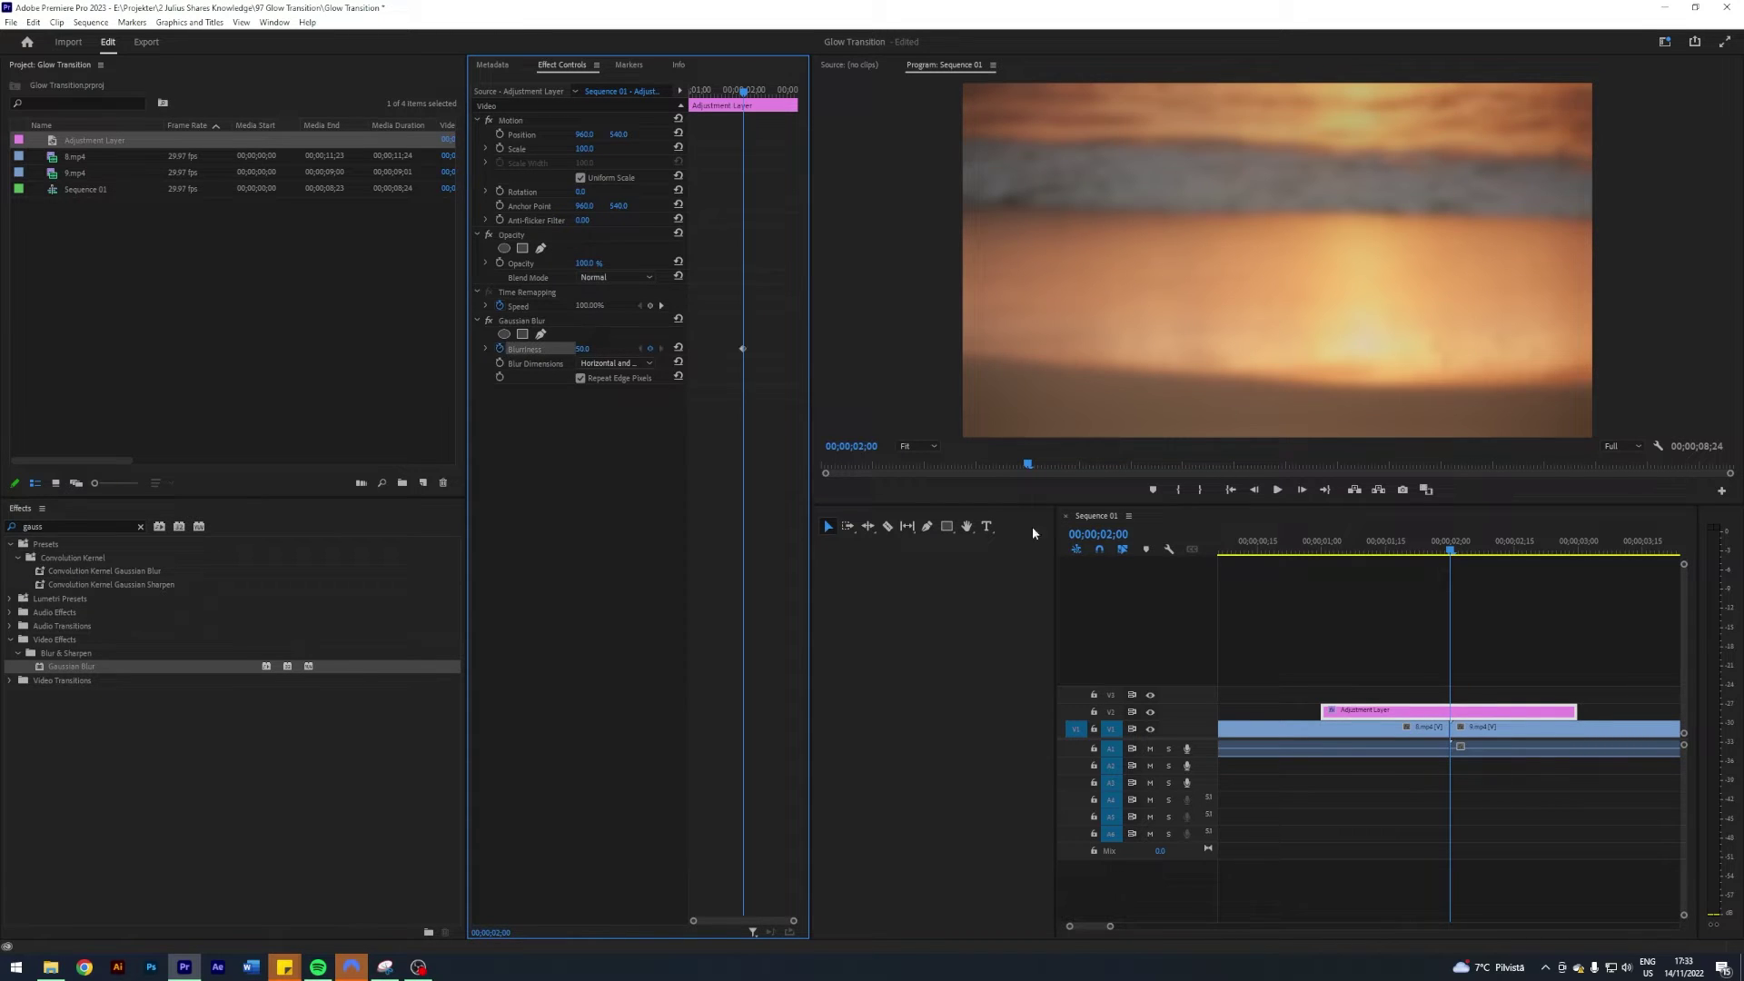
Check that Blurriness reads 0 at the 1-second and 3-second marks.
left_click(1353, 630)
key("Up")
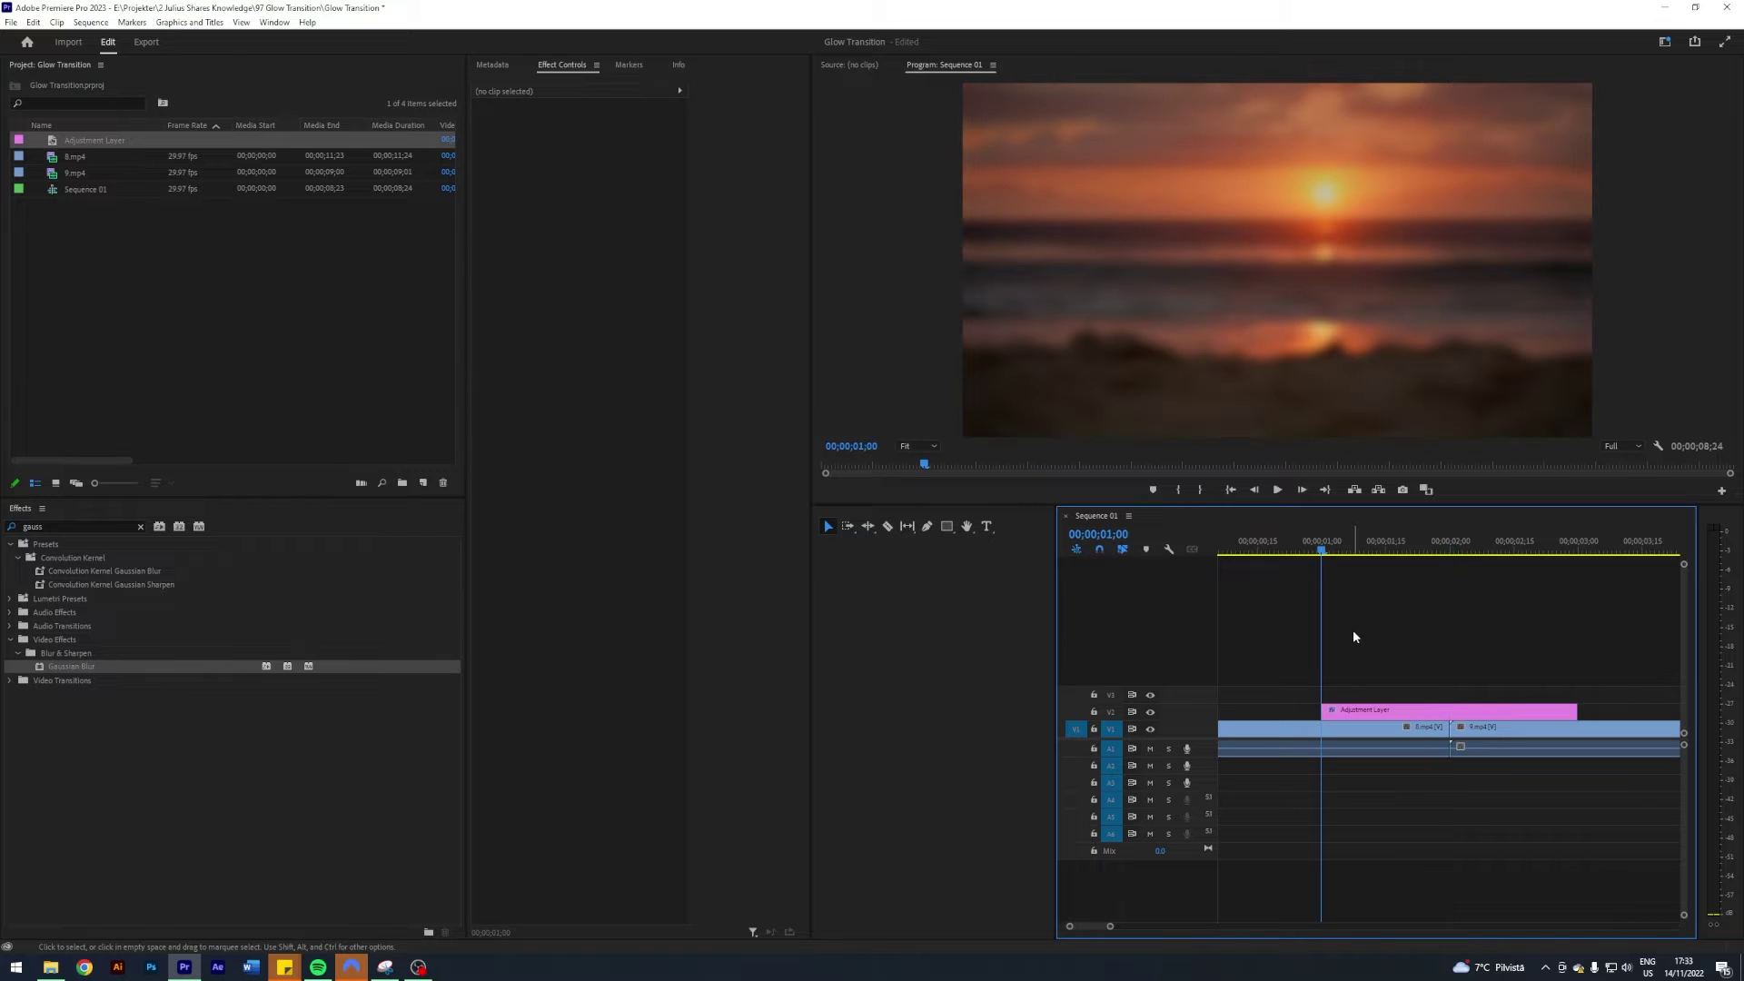
left_click(1369, 710)
left_click_drag(589, 348, 545, 347)
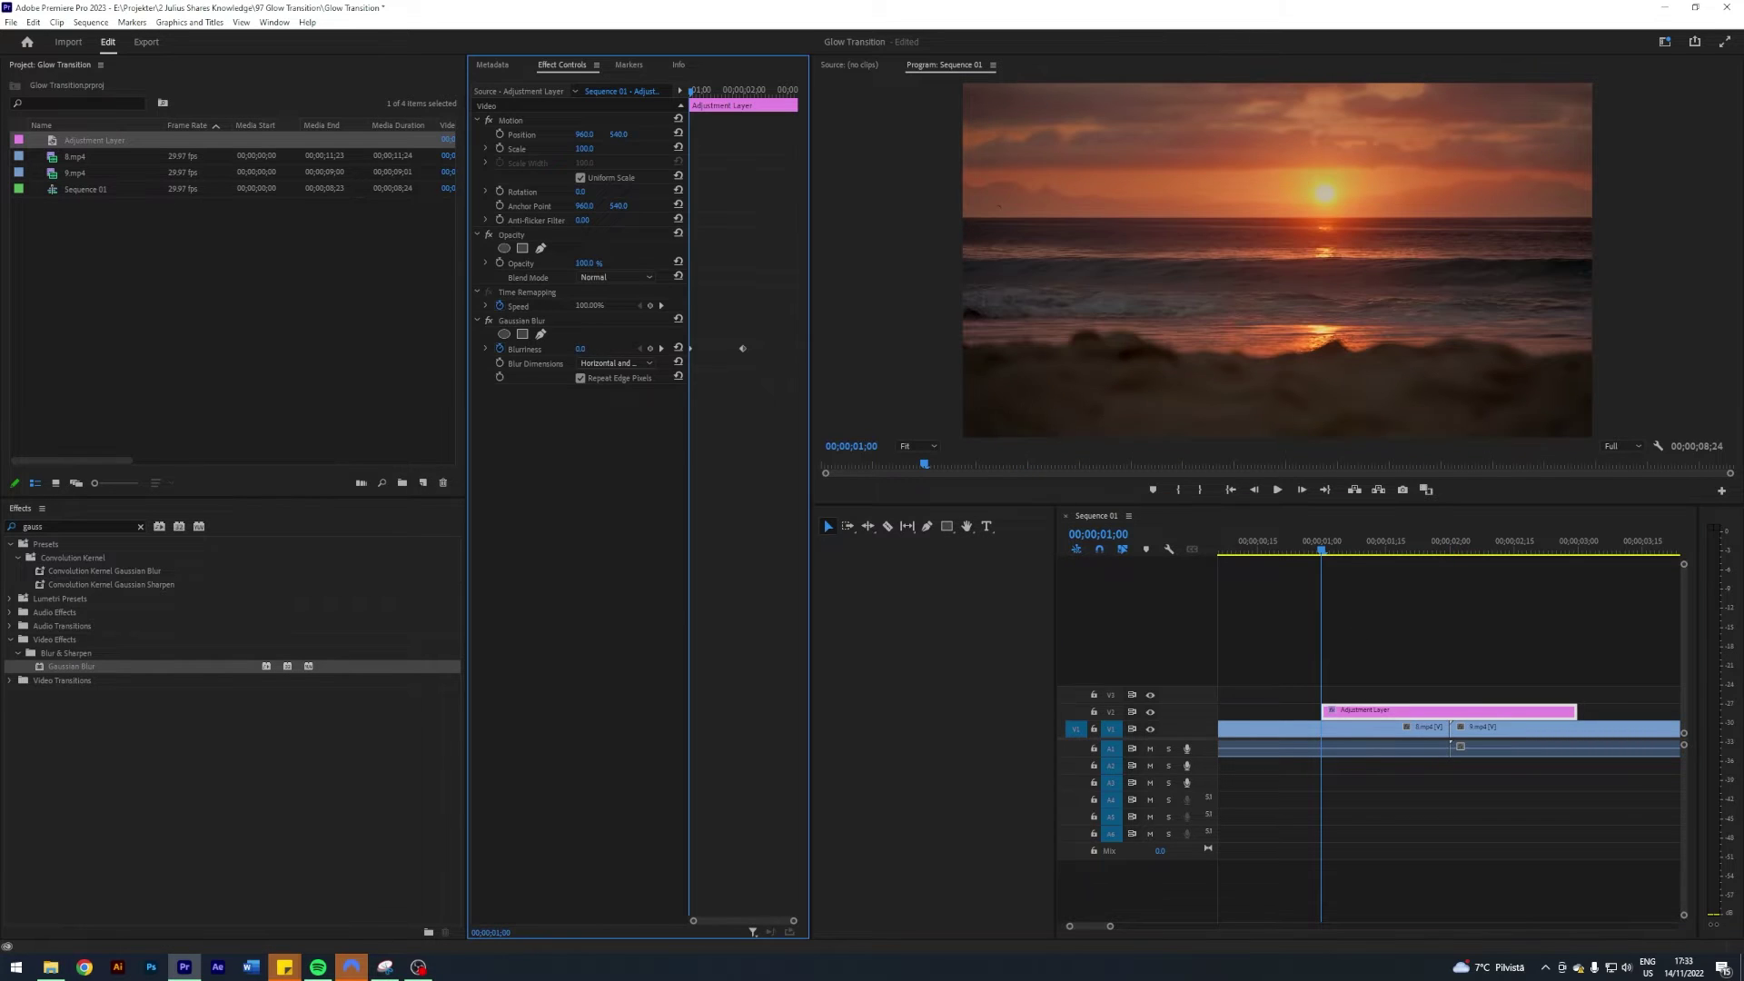
left_click(1511, 634)
key("Down")
key("Down")
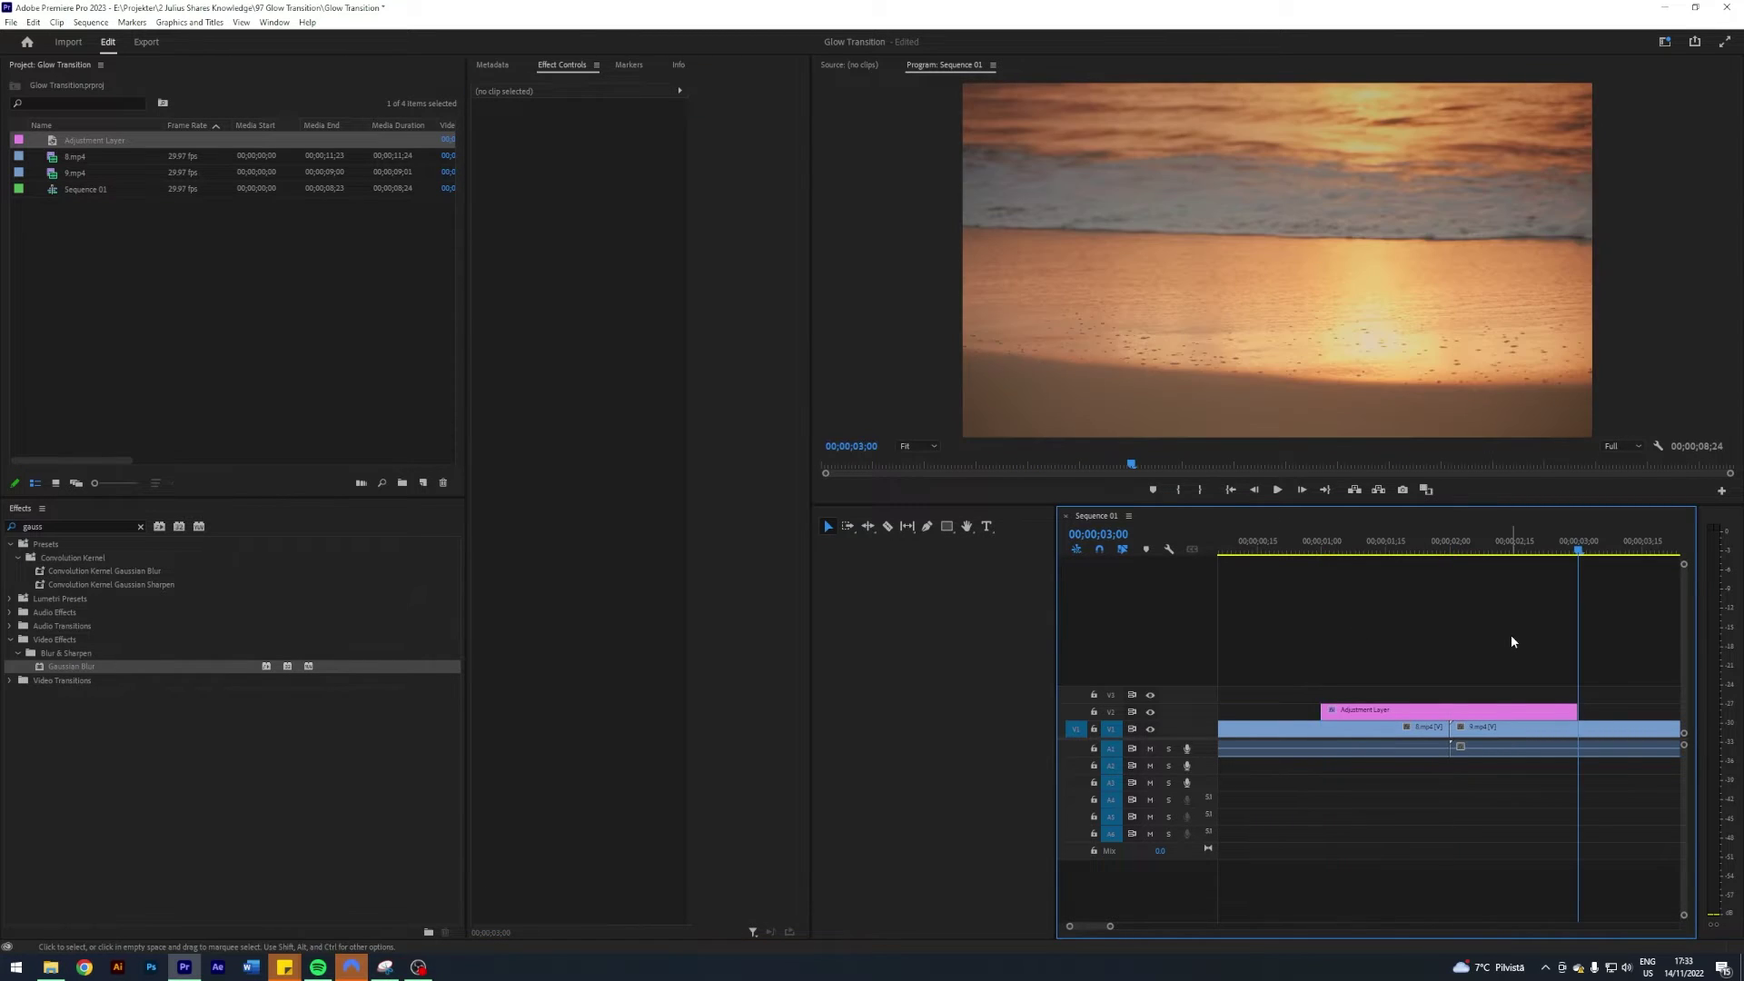
left_click(1477, 710)
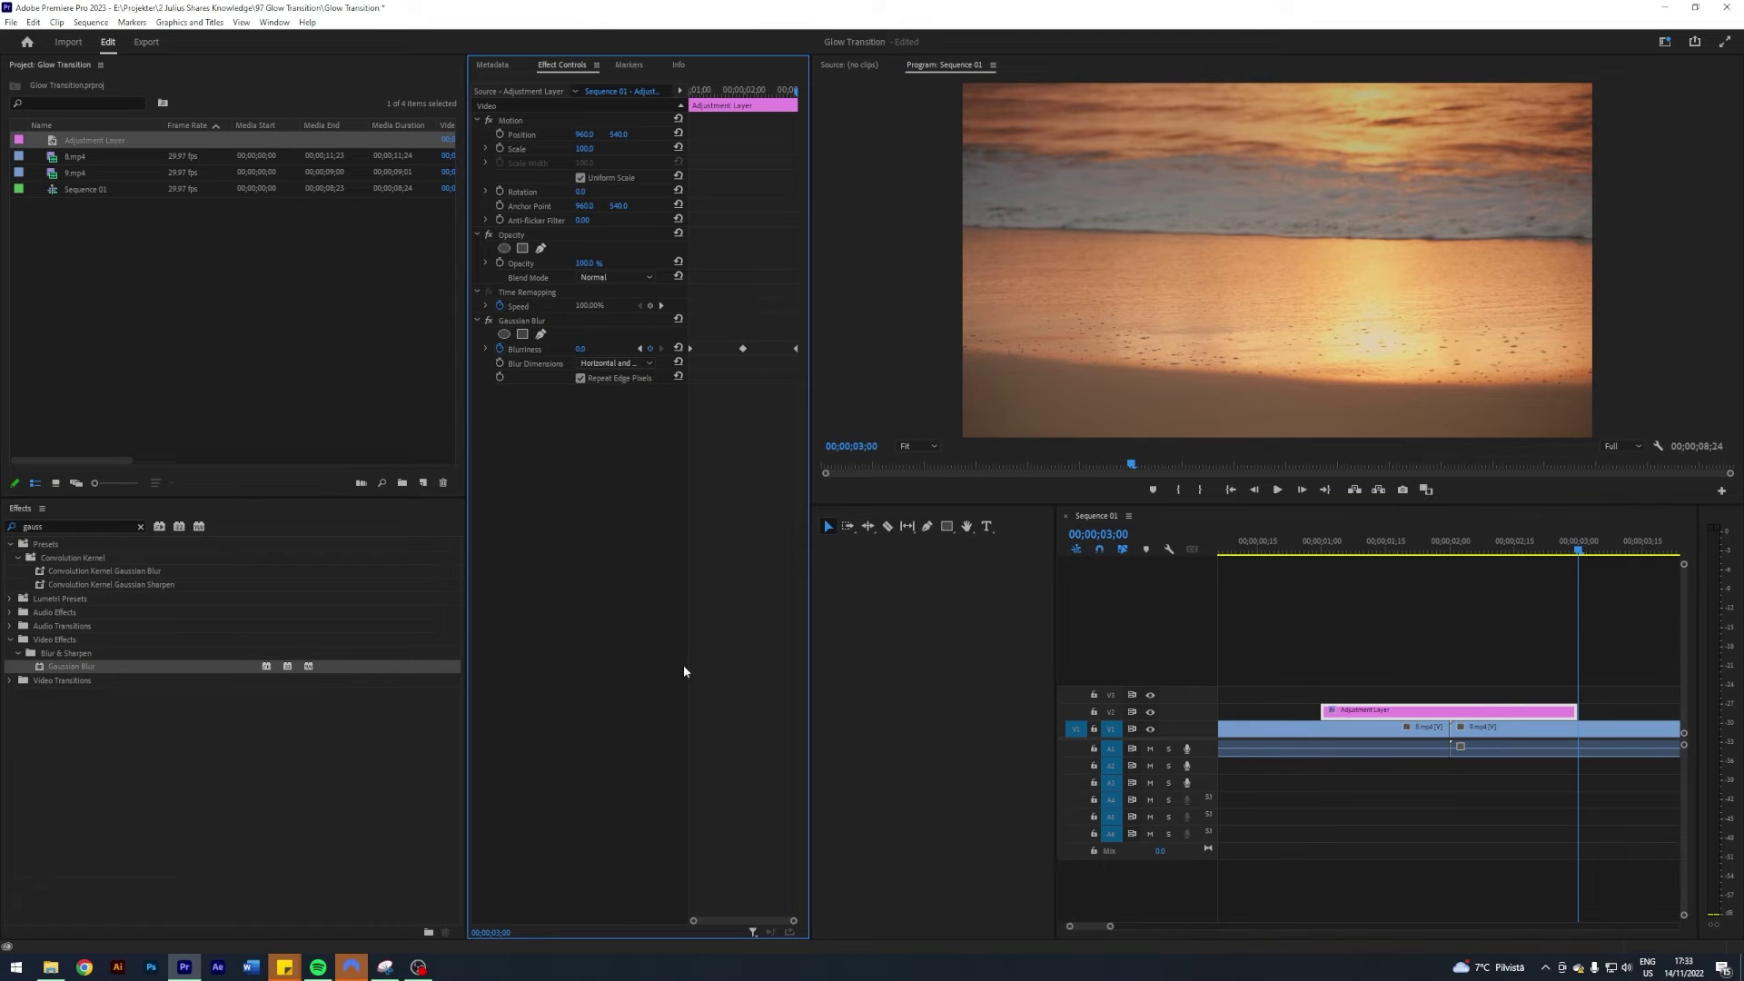
Zoom out the timeline and play back the blur transition, ending at the 2-second cut.
left_click_drag(1111, 928, 1129, 926)
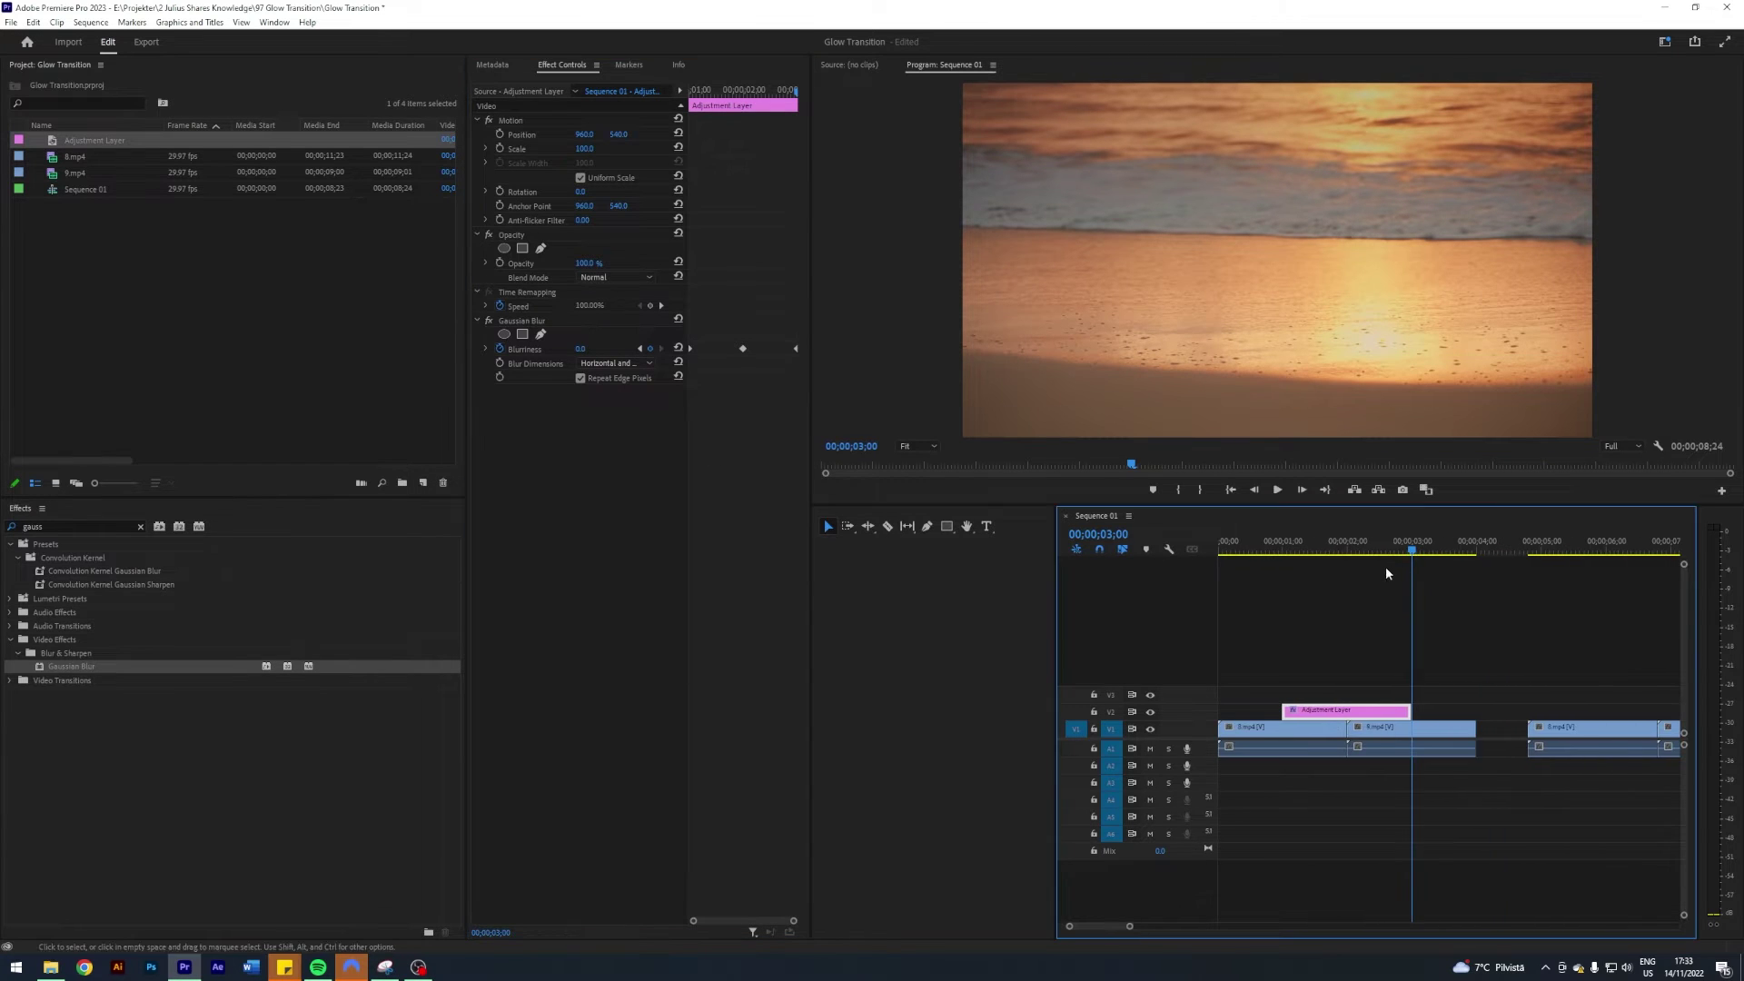
left_click(1250, 552)
left_click(1360, 622)
key("space")
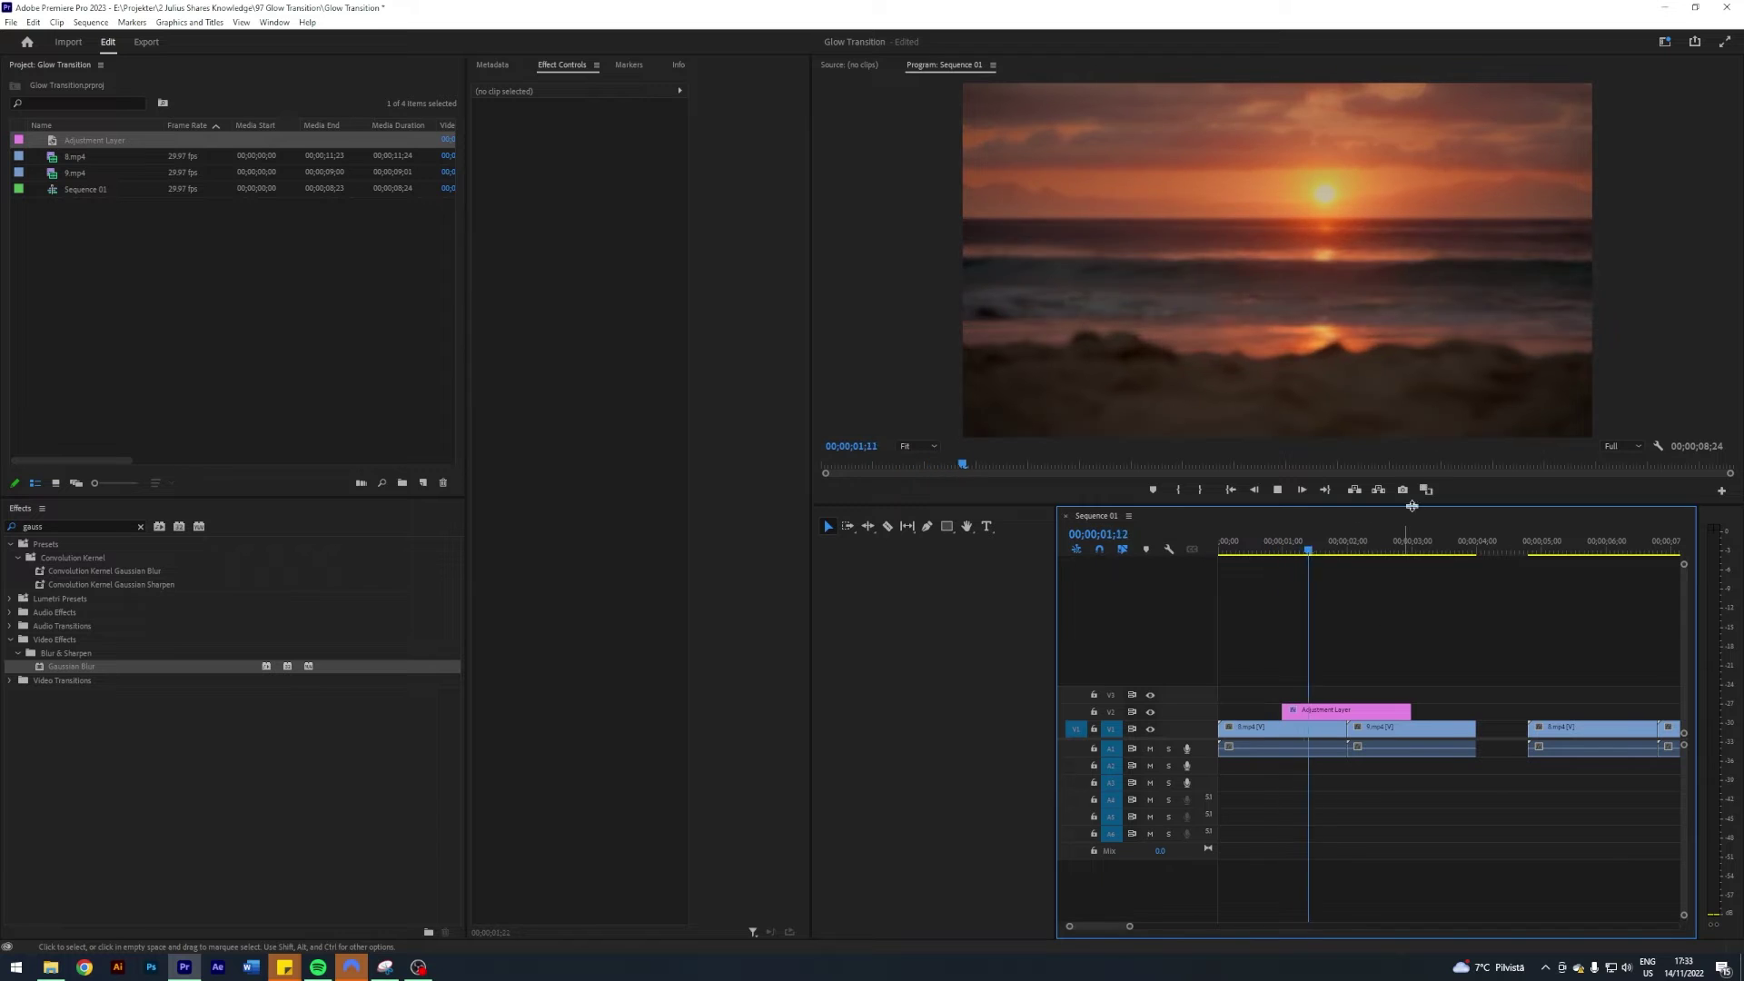
key("space")
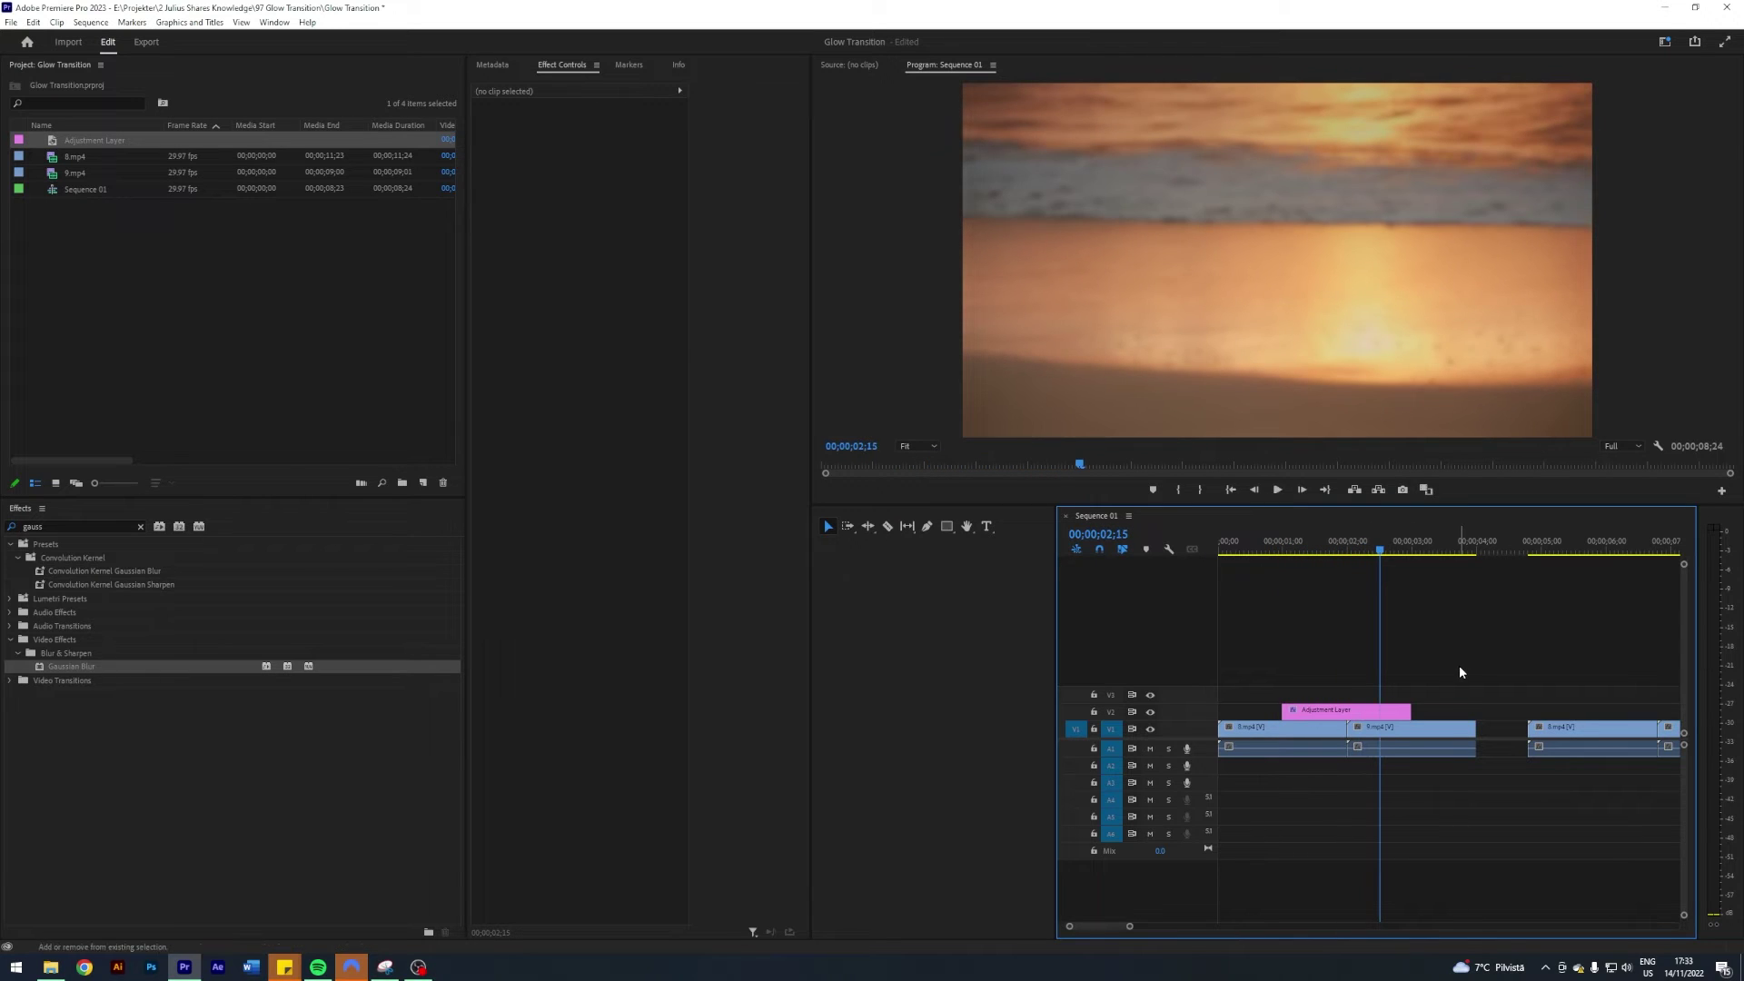
key("Up")
Search 'vr glo' and apply VR Glow to the adjustment layer on V2.
left_click(1361, 710)
left_click(79, 526)
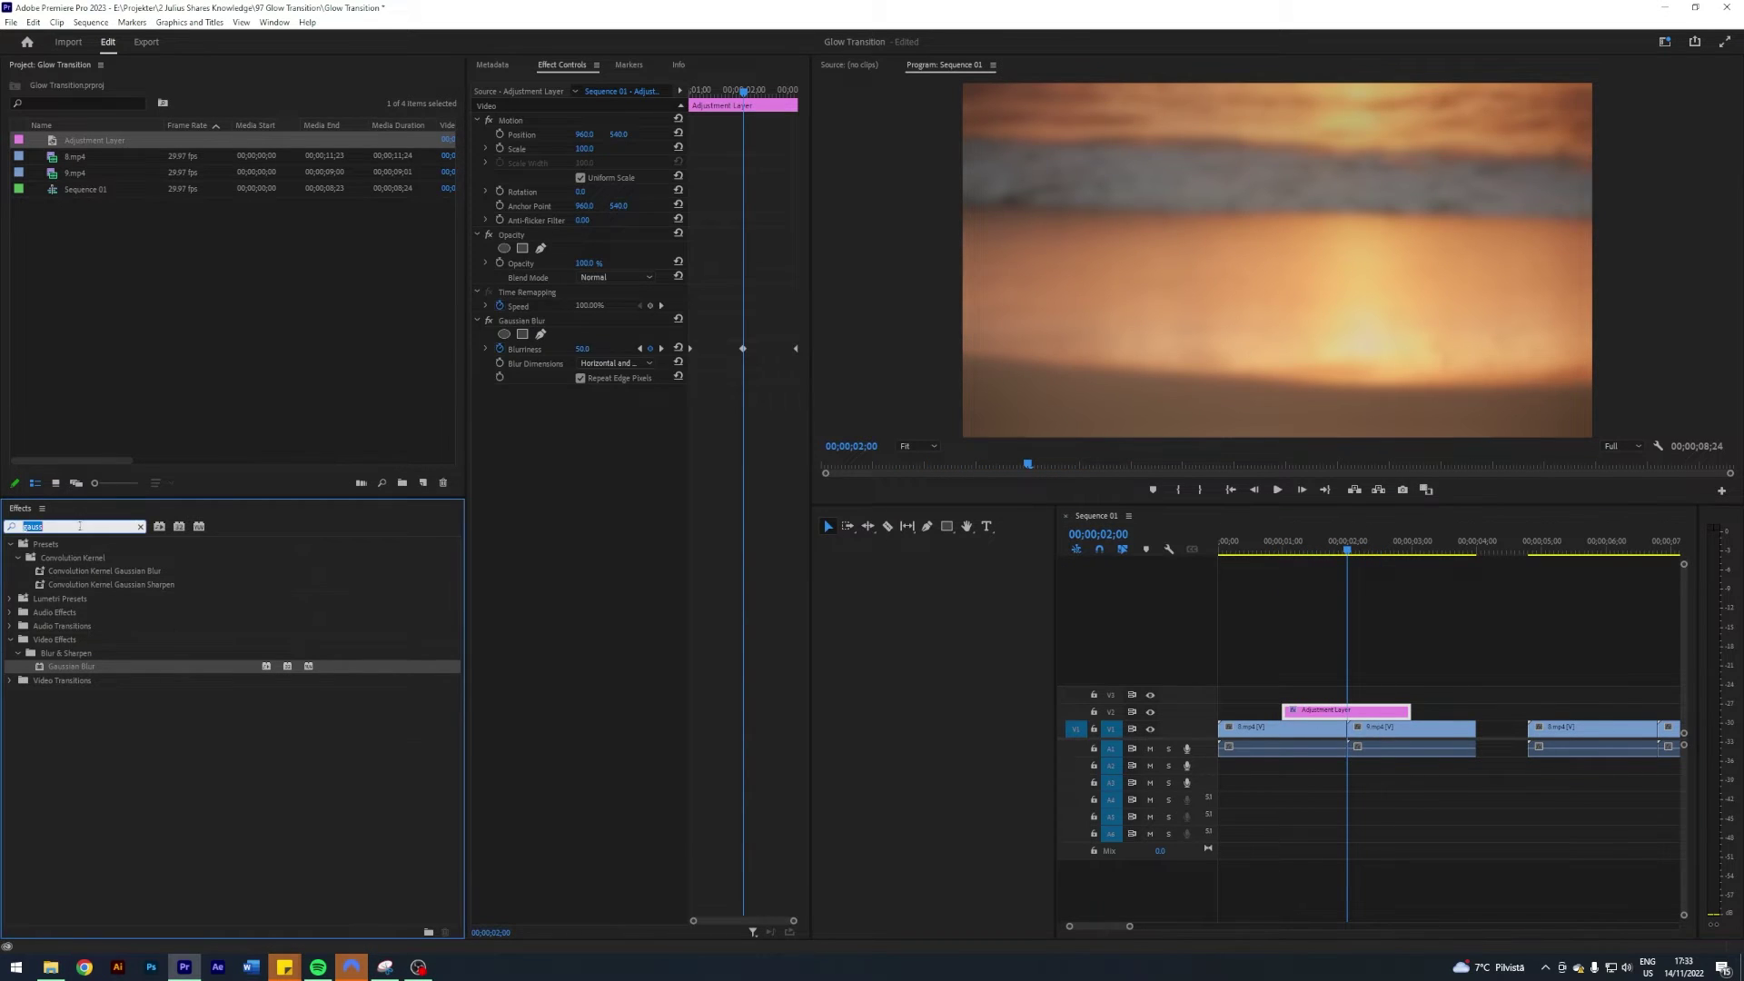
type("vr c")
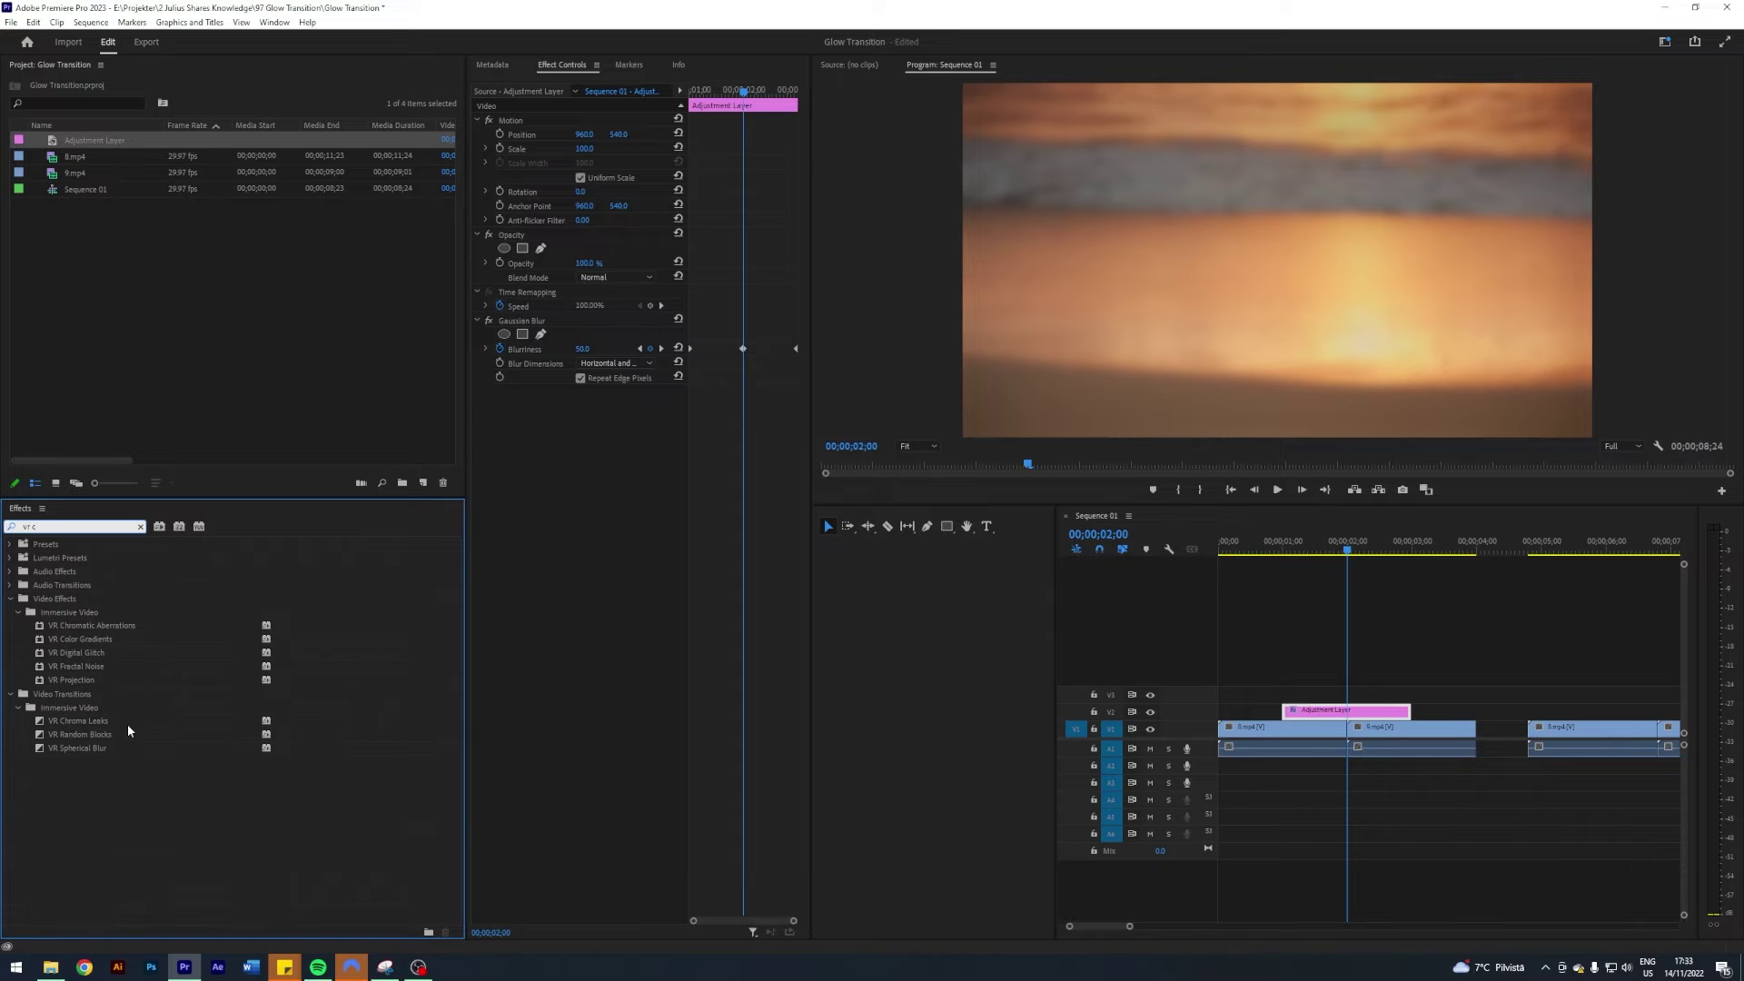
key("BackSpace")
type("g")
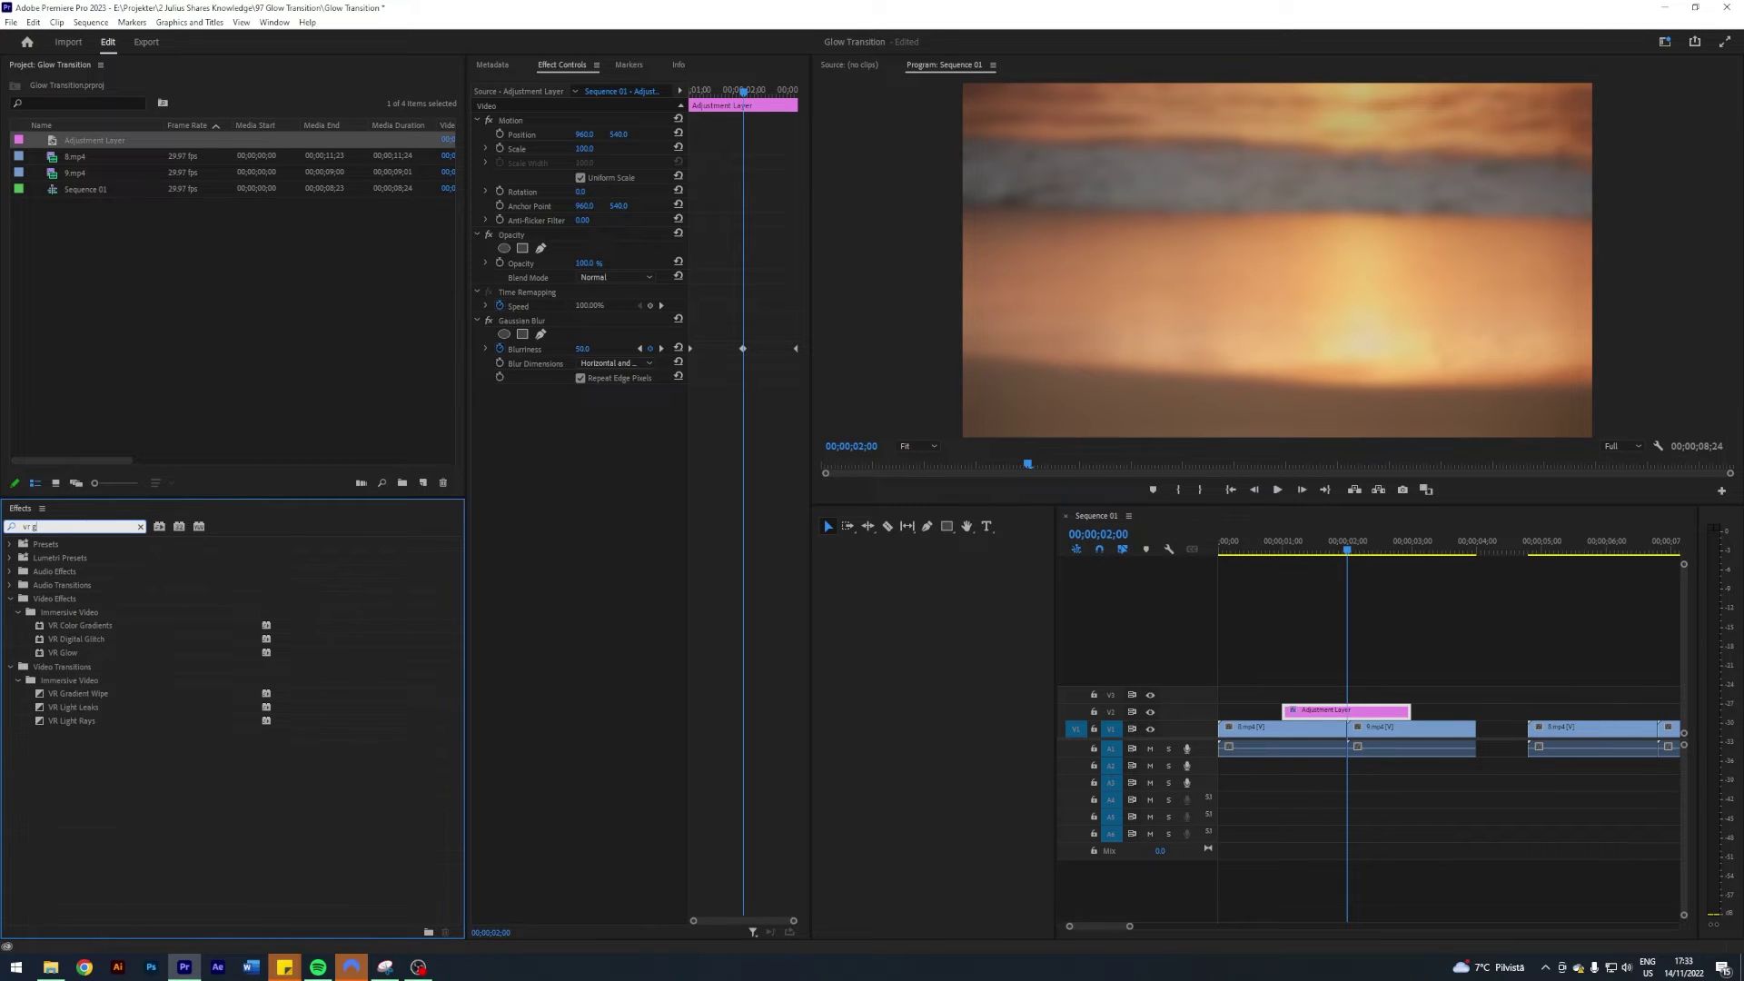
type("lo")
left_click_drag(66, 625, 1317, 712)
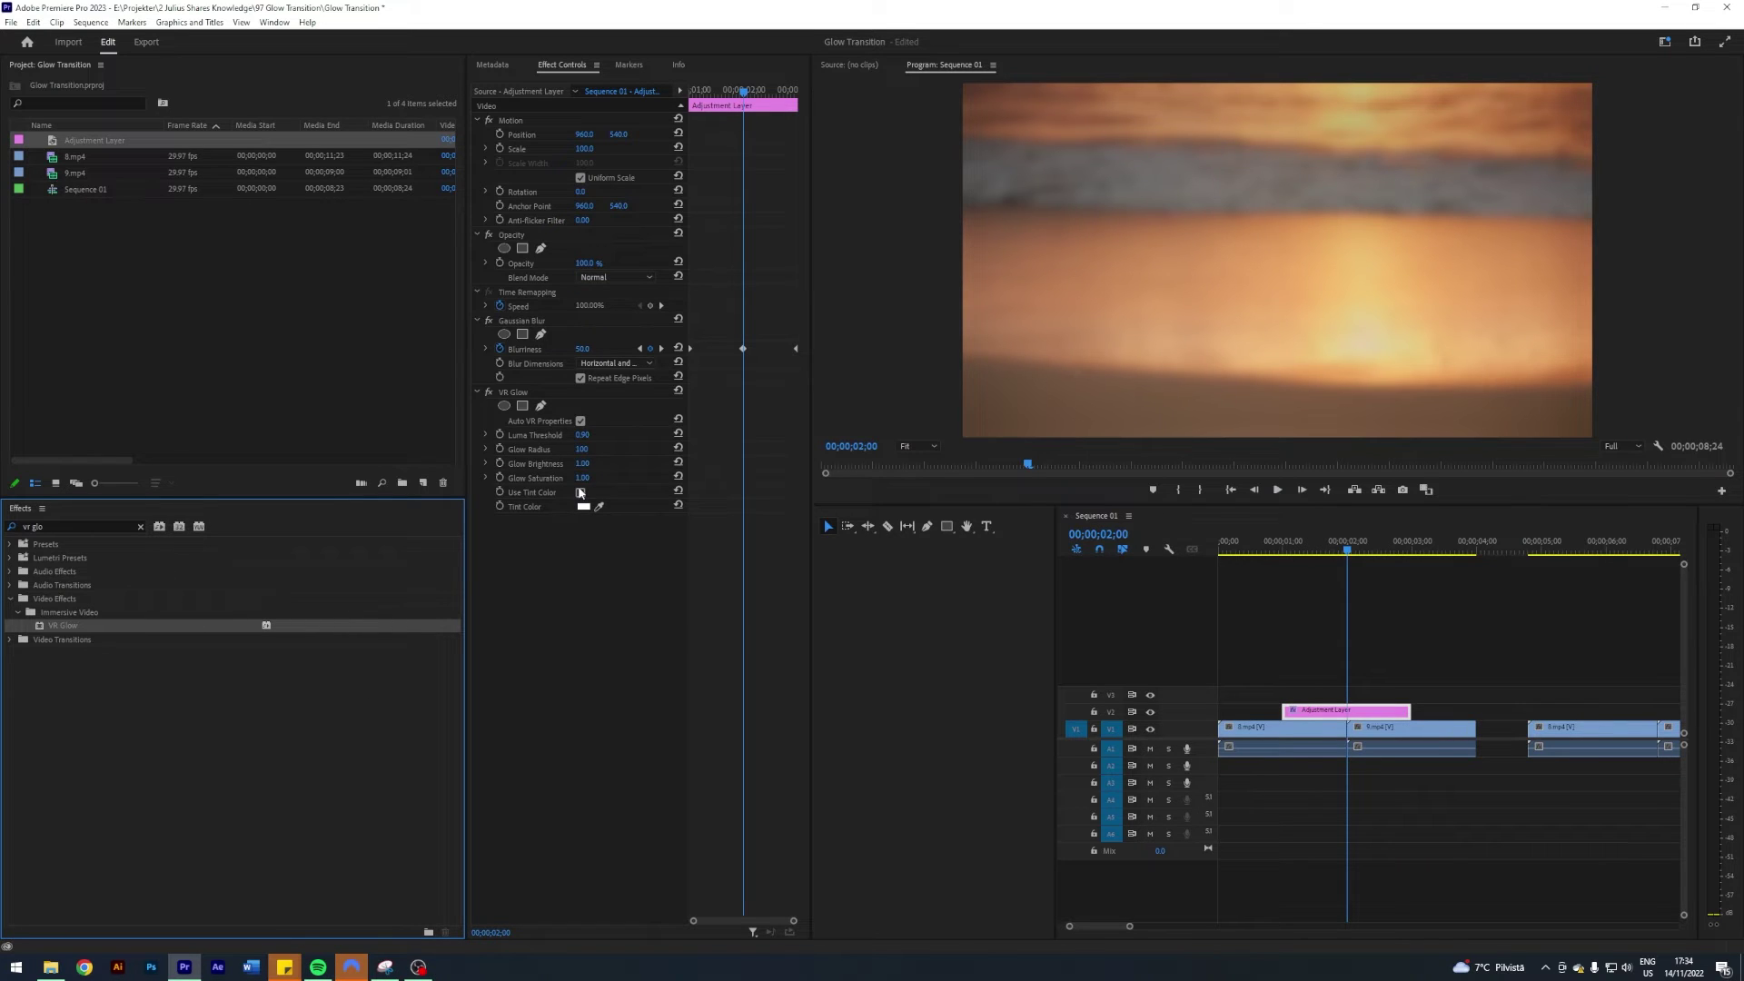
Set VR Glow Luma Threshold 0.30, Glow Radius 400, Glow Brightness 0.50, Saturation 1.00.
left_click(583, 435)
type("0.3")
key("Return")
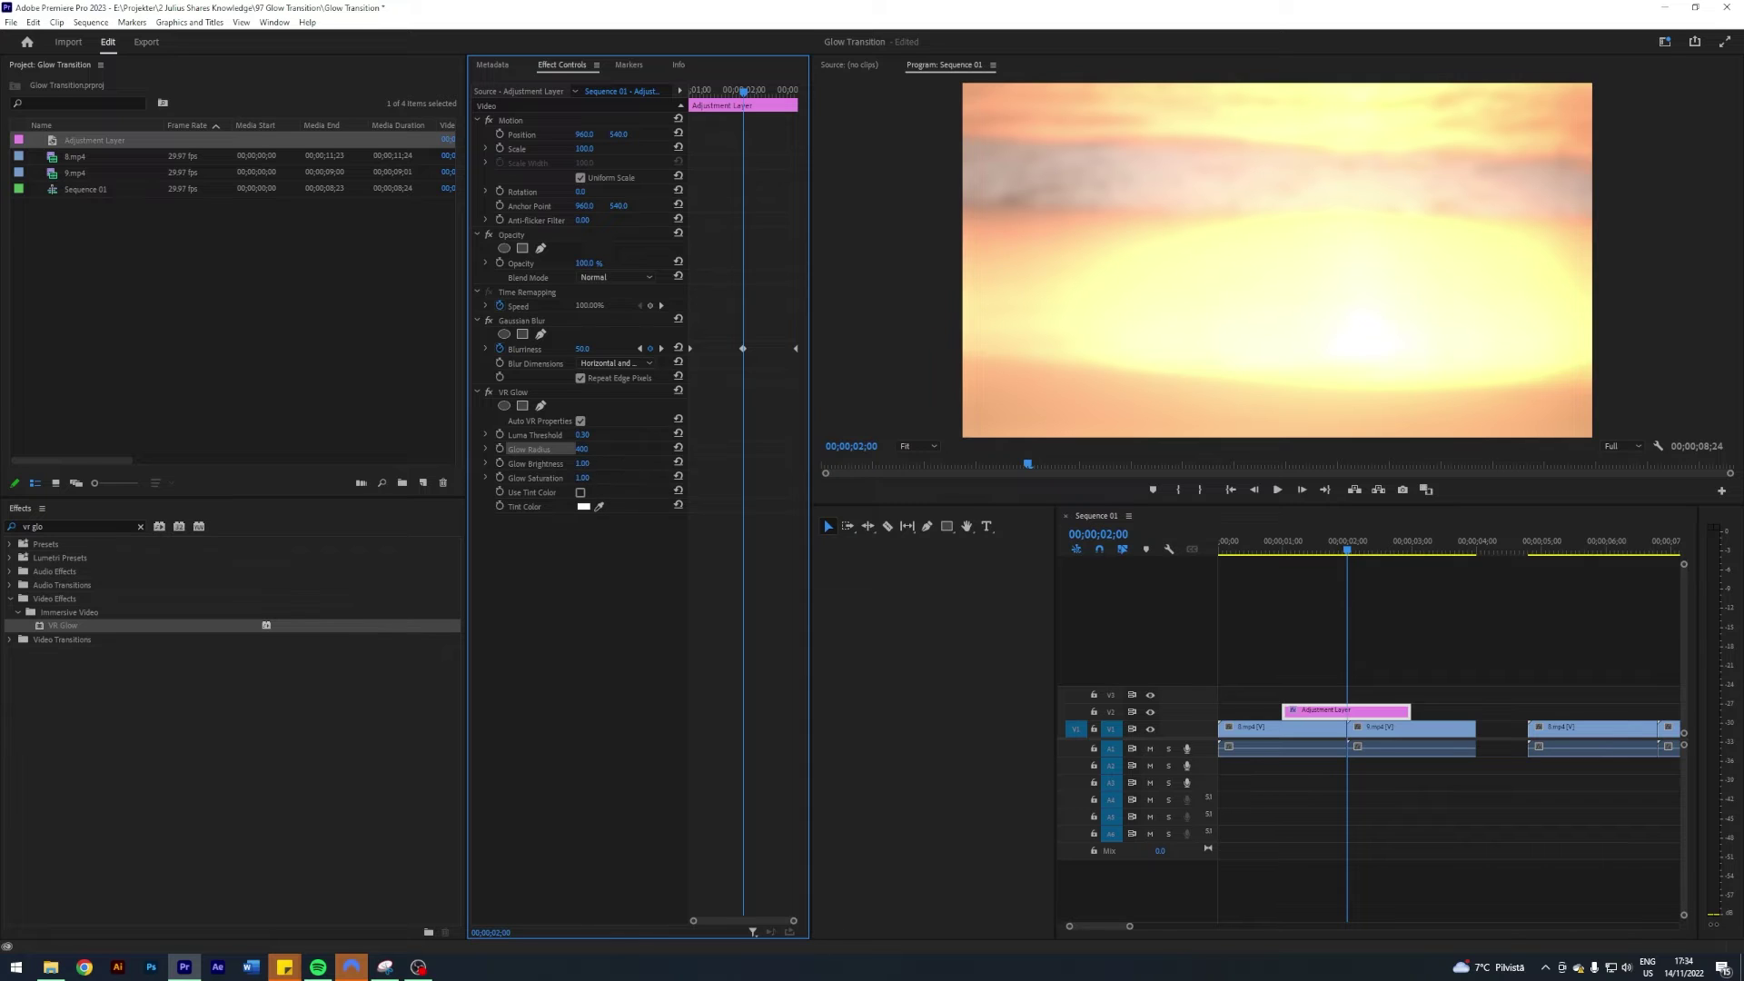
left_click(582, 463)
type("0.5")
key("Tab")
key("Return")
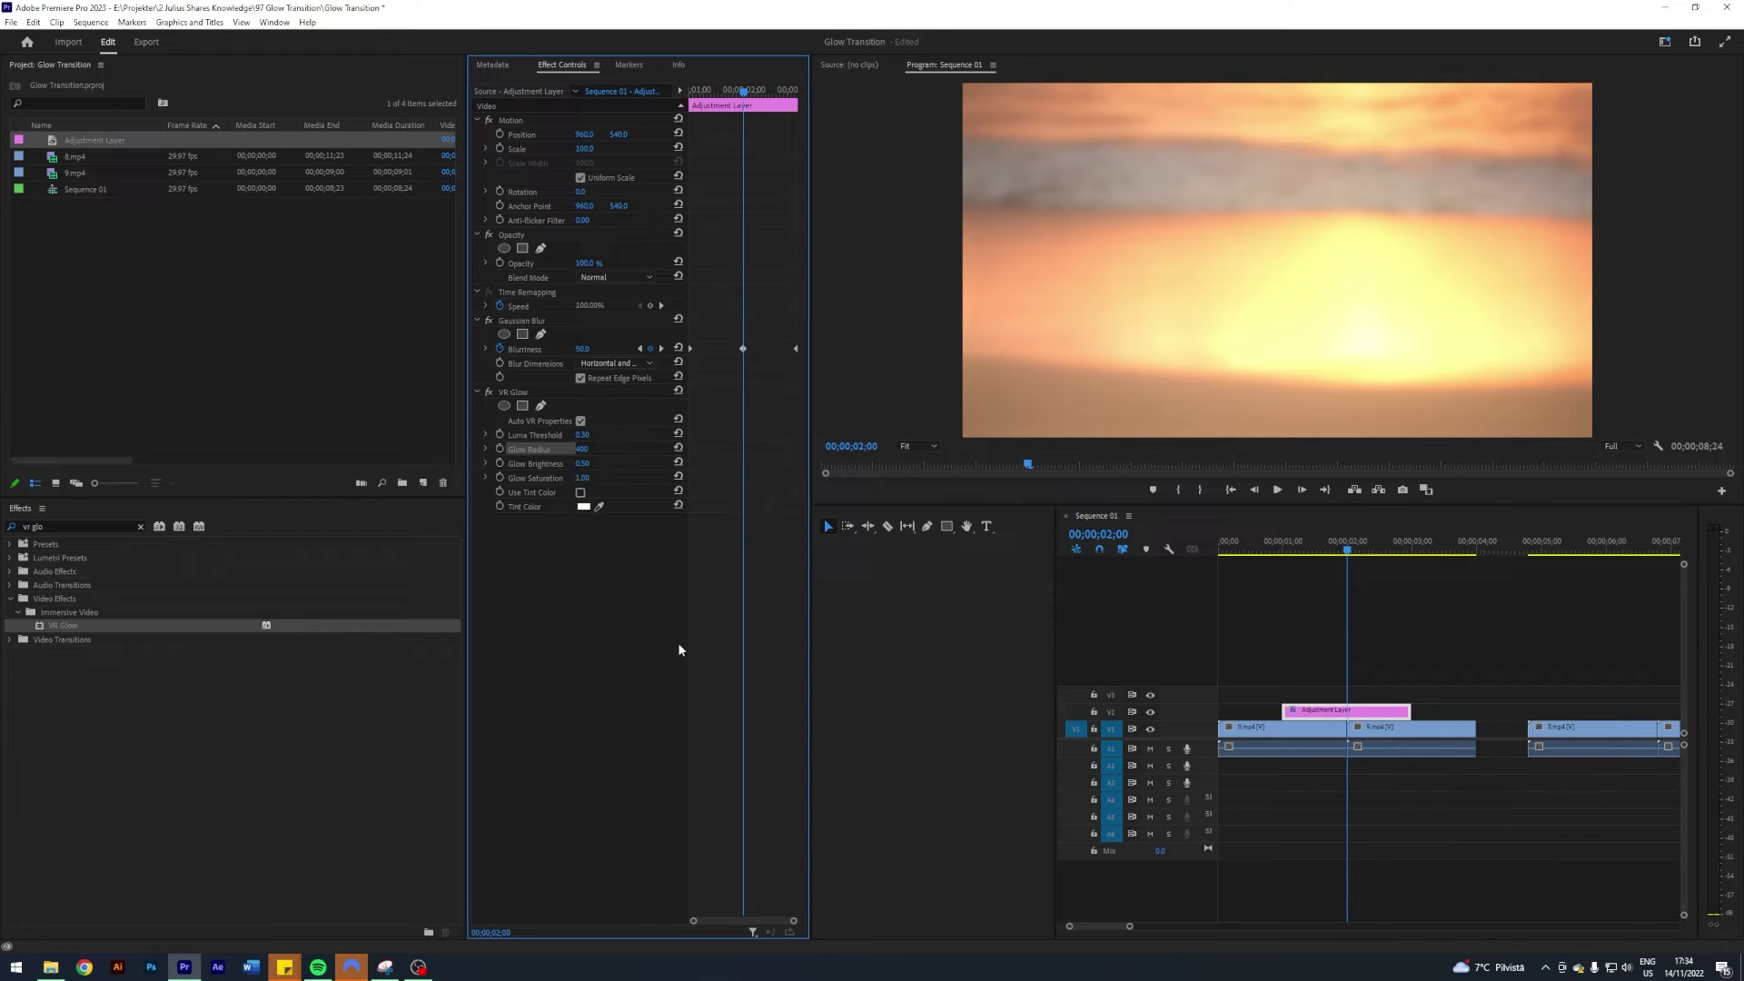
left_click(1253, 636)
left_click(1355, 711)
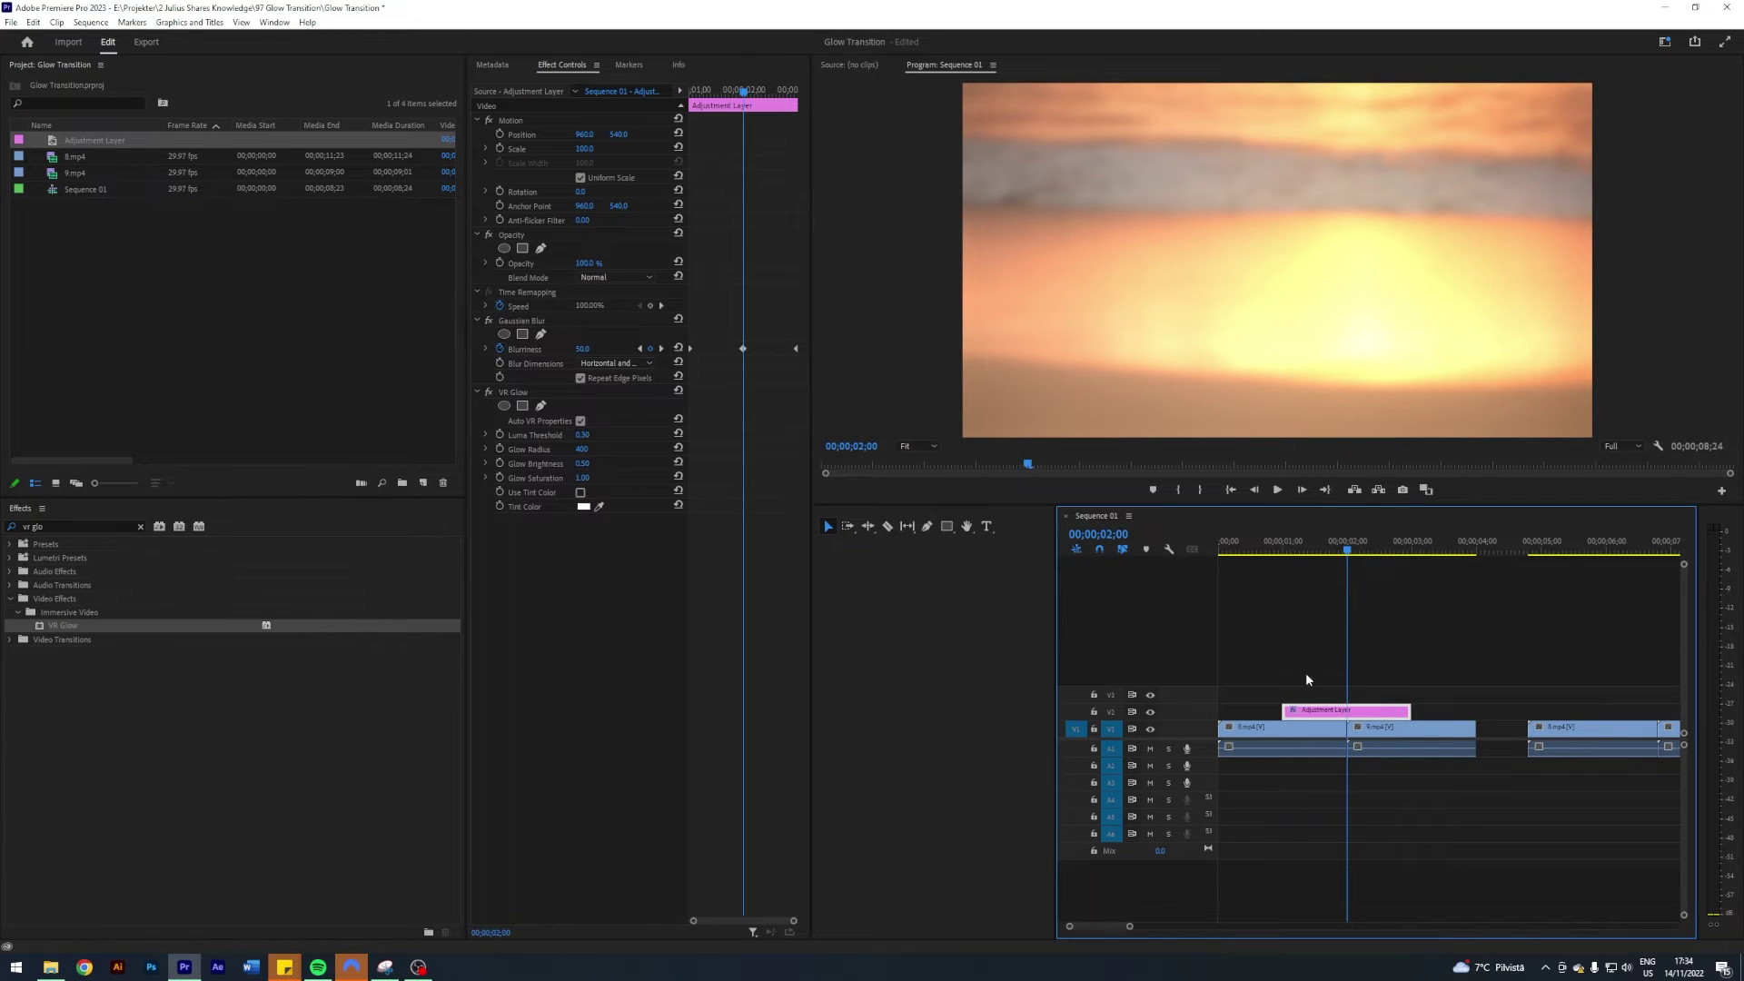
Keyframe VR Glow Luma Threshold at 0.30 at 2 seconds, checking values at 1s and 3s.
left_click(499, 435)
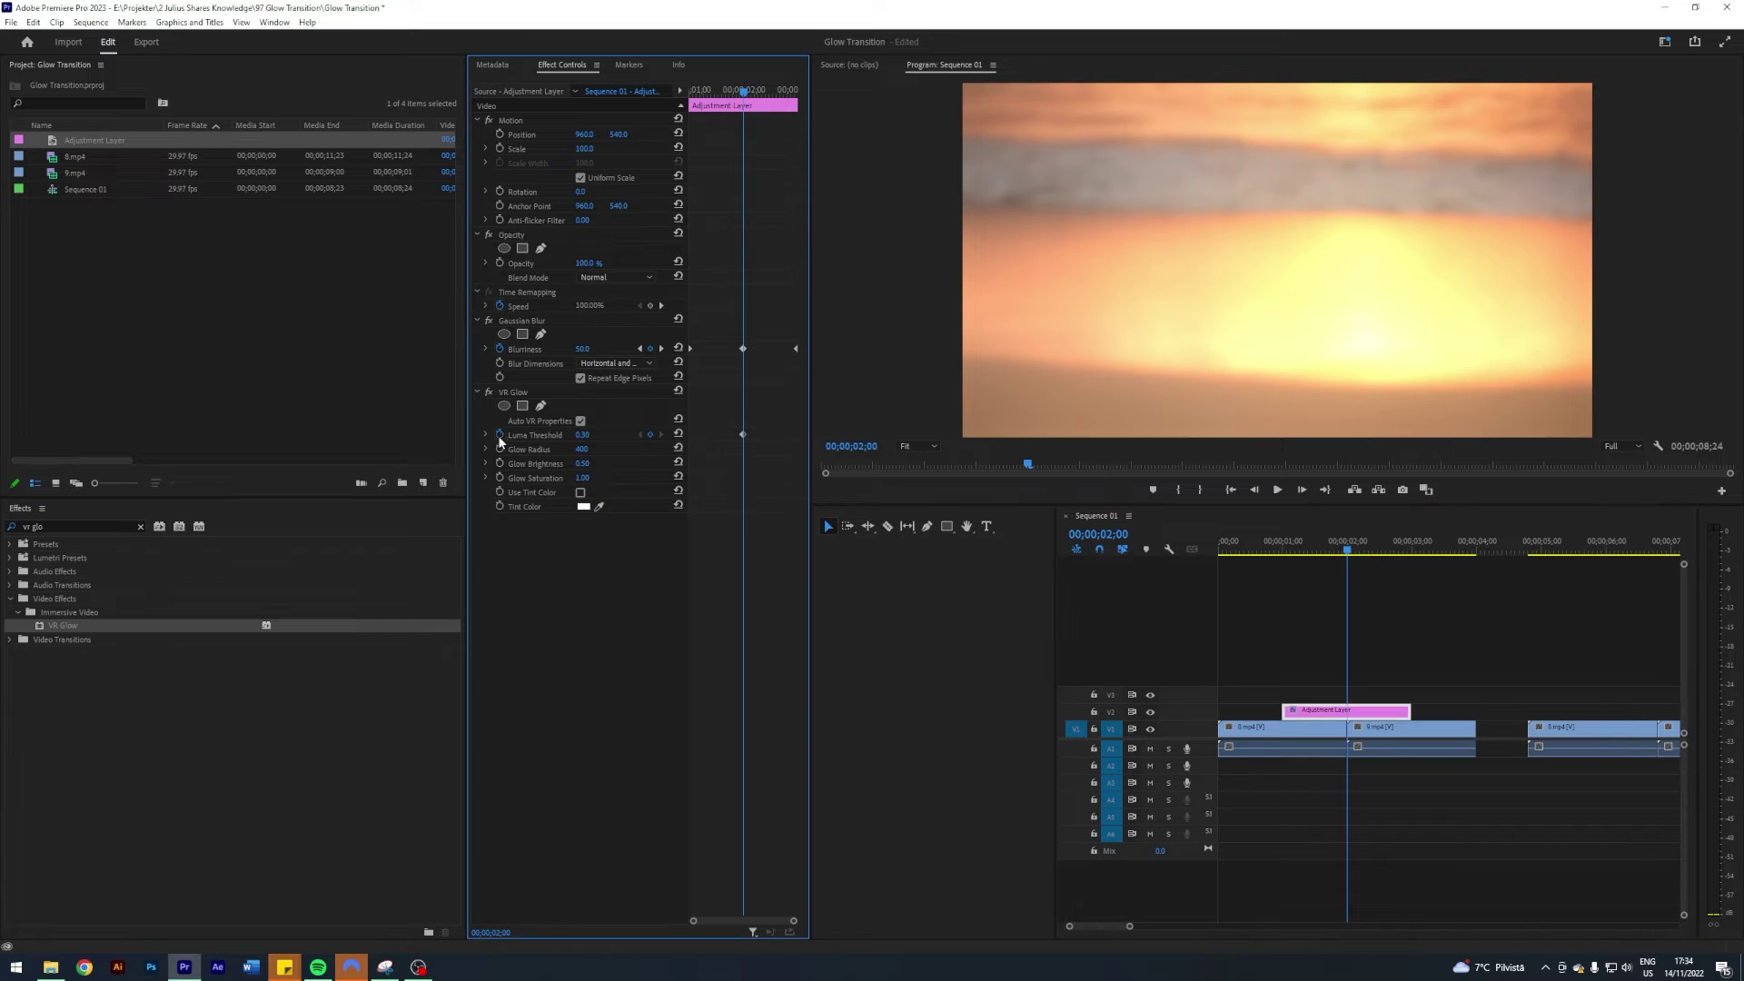
left_click(1397, 675)
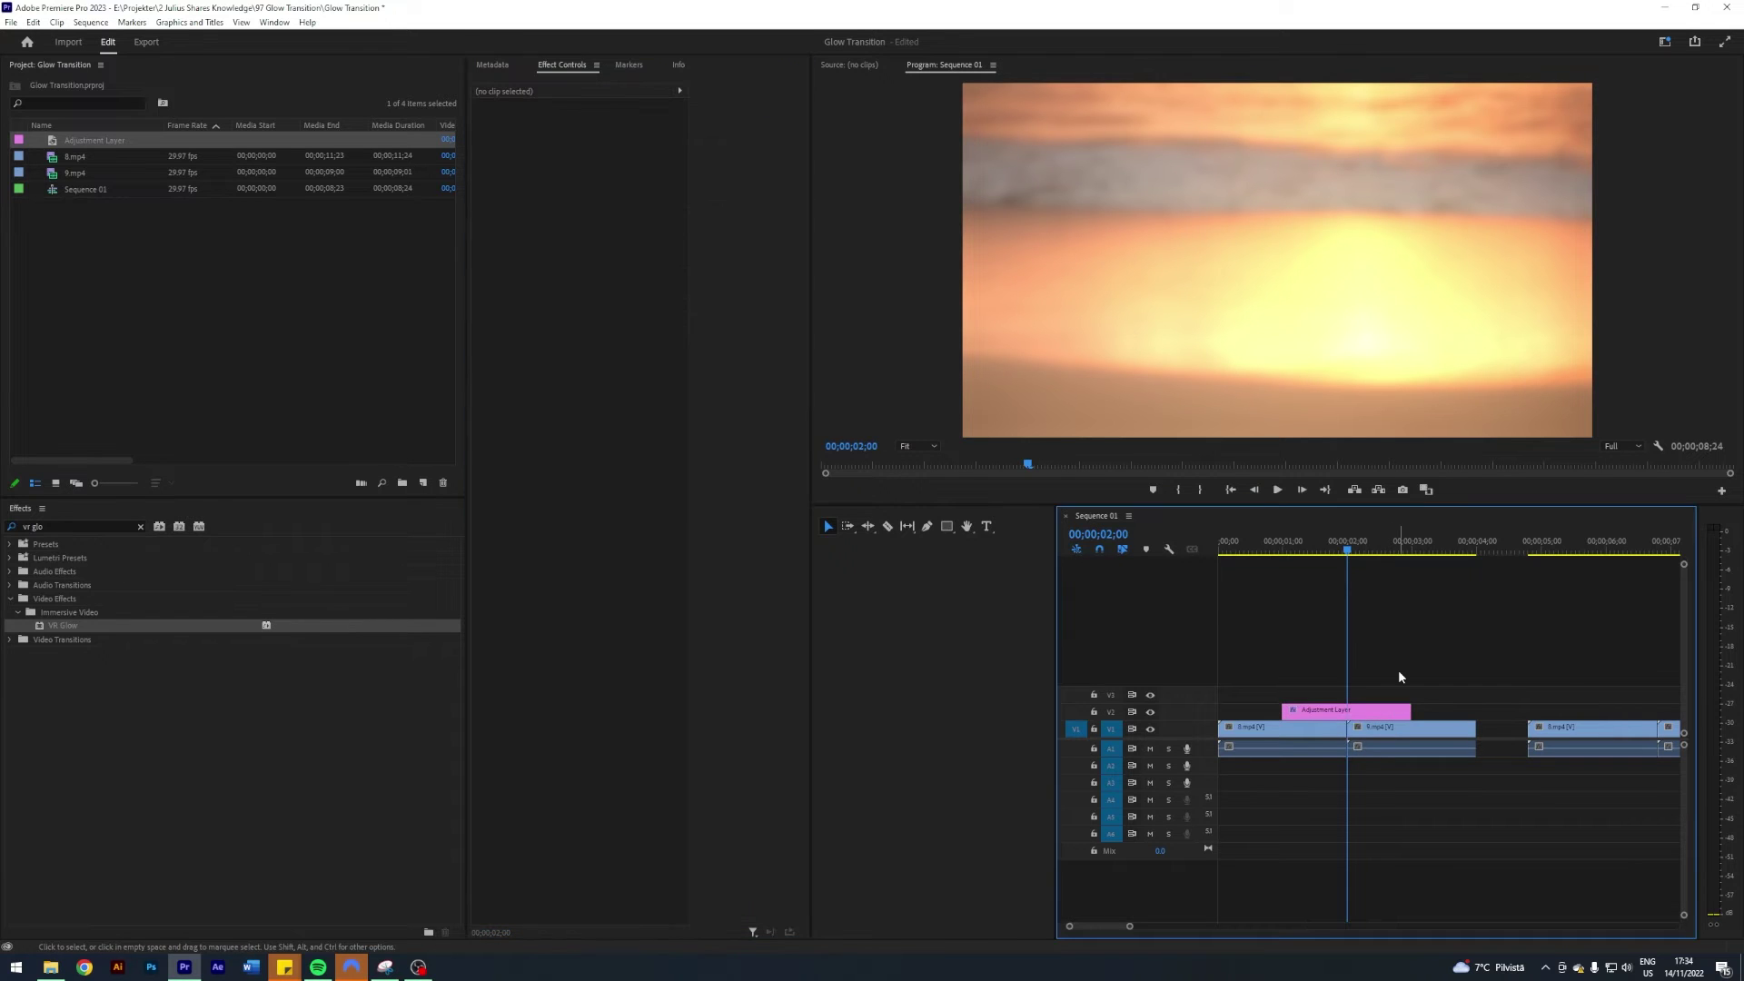
key("Up")
left_click(1357, 710)
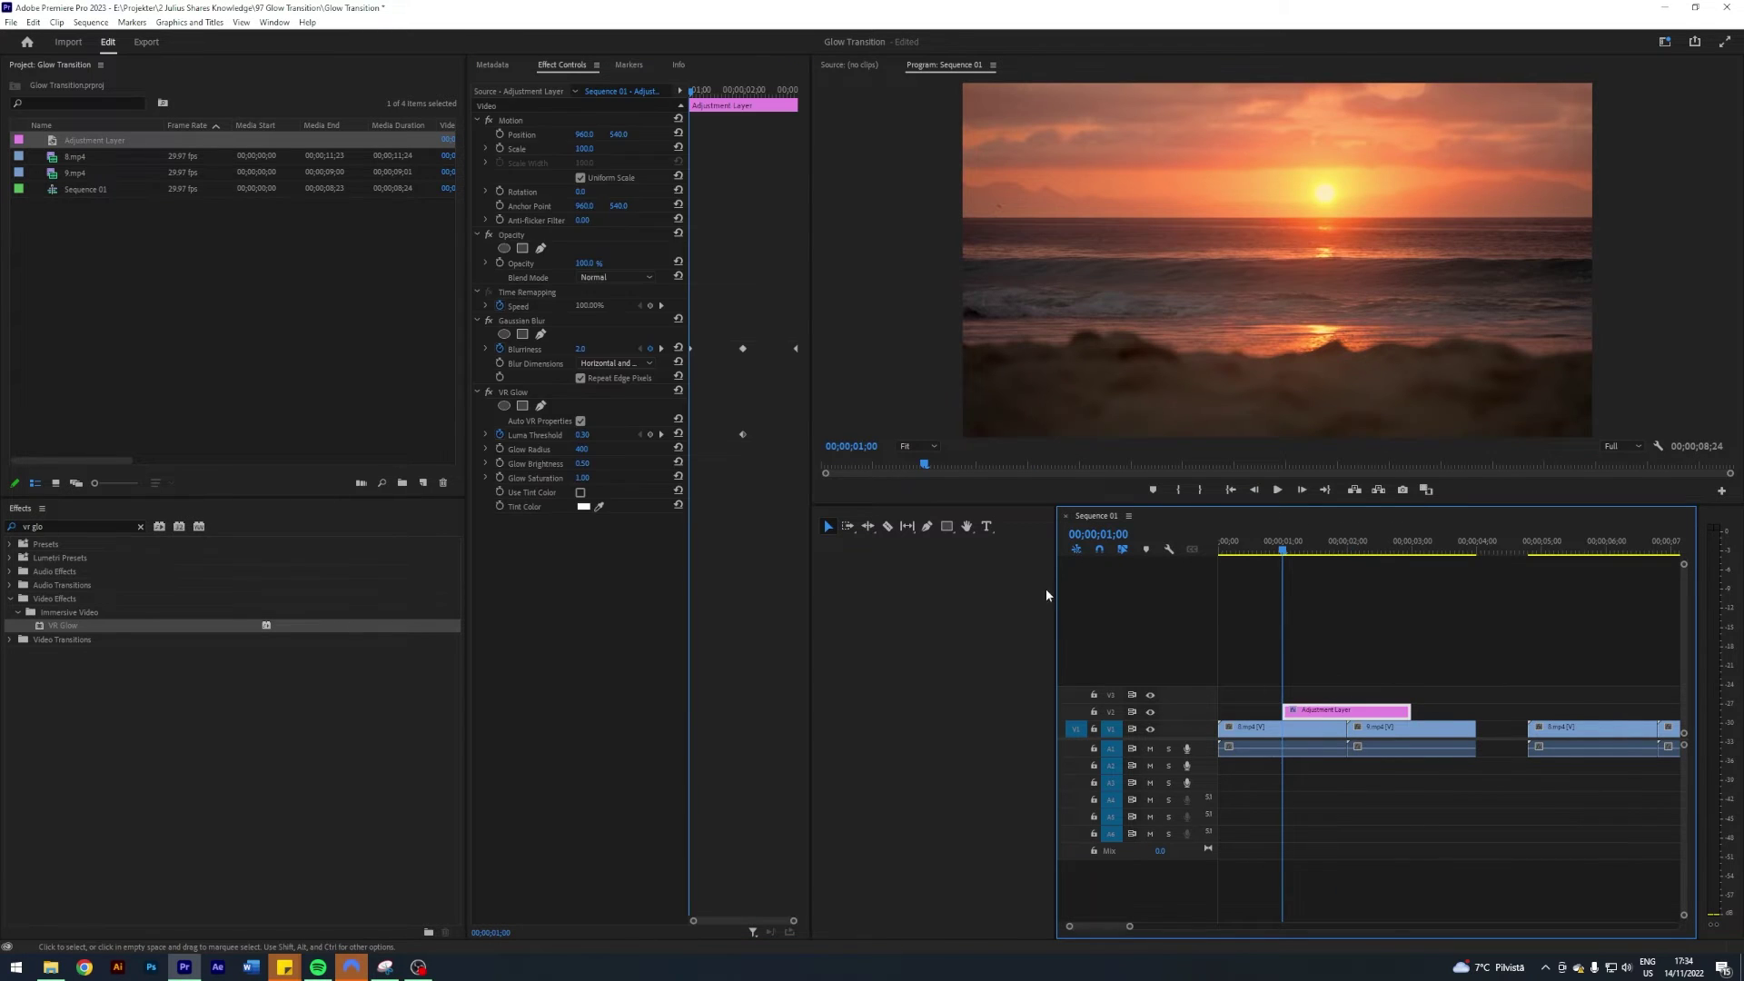
left_click(1358, 670)
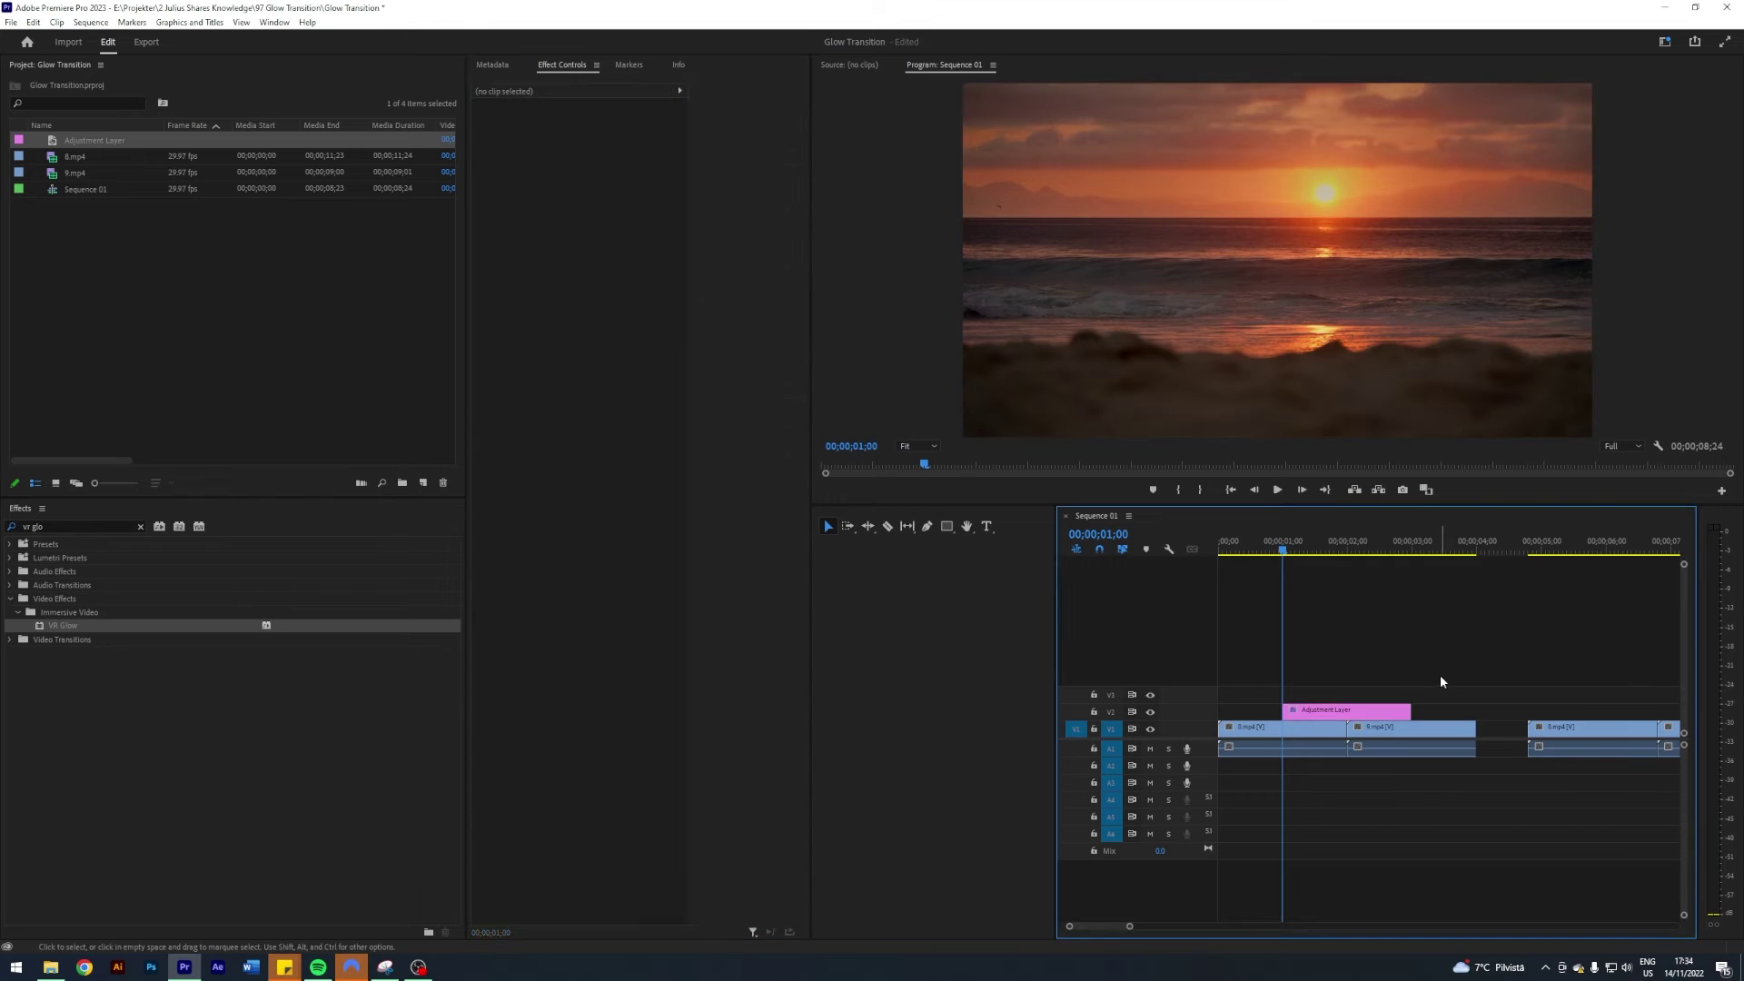
key("Down")
key("Down")
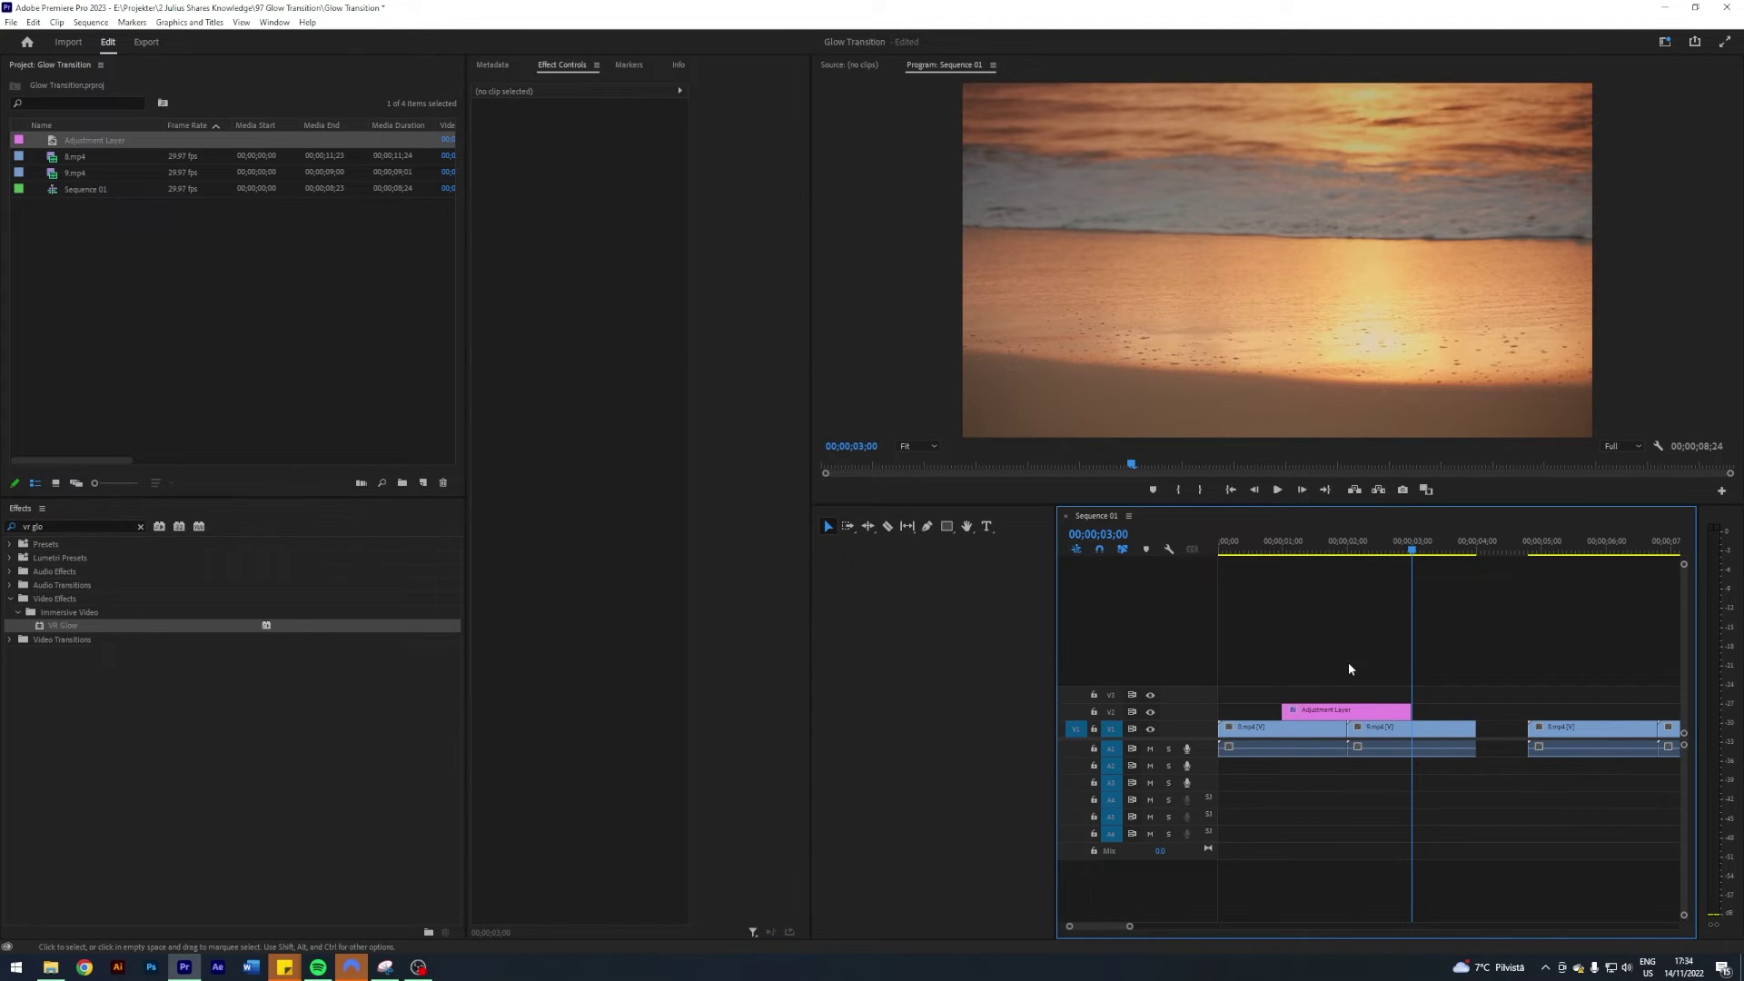
left_click(1348, 706)
left_click(596, 440)
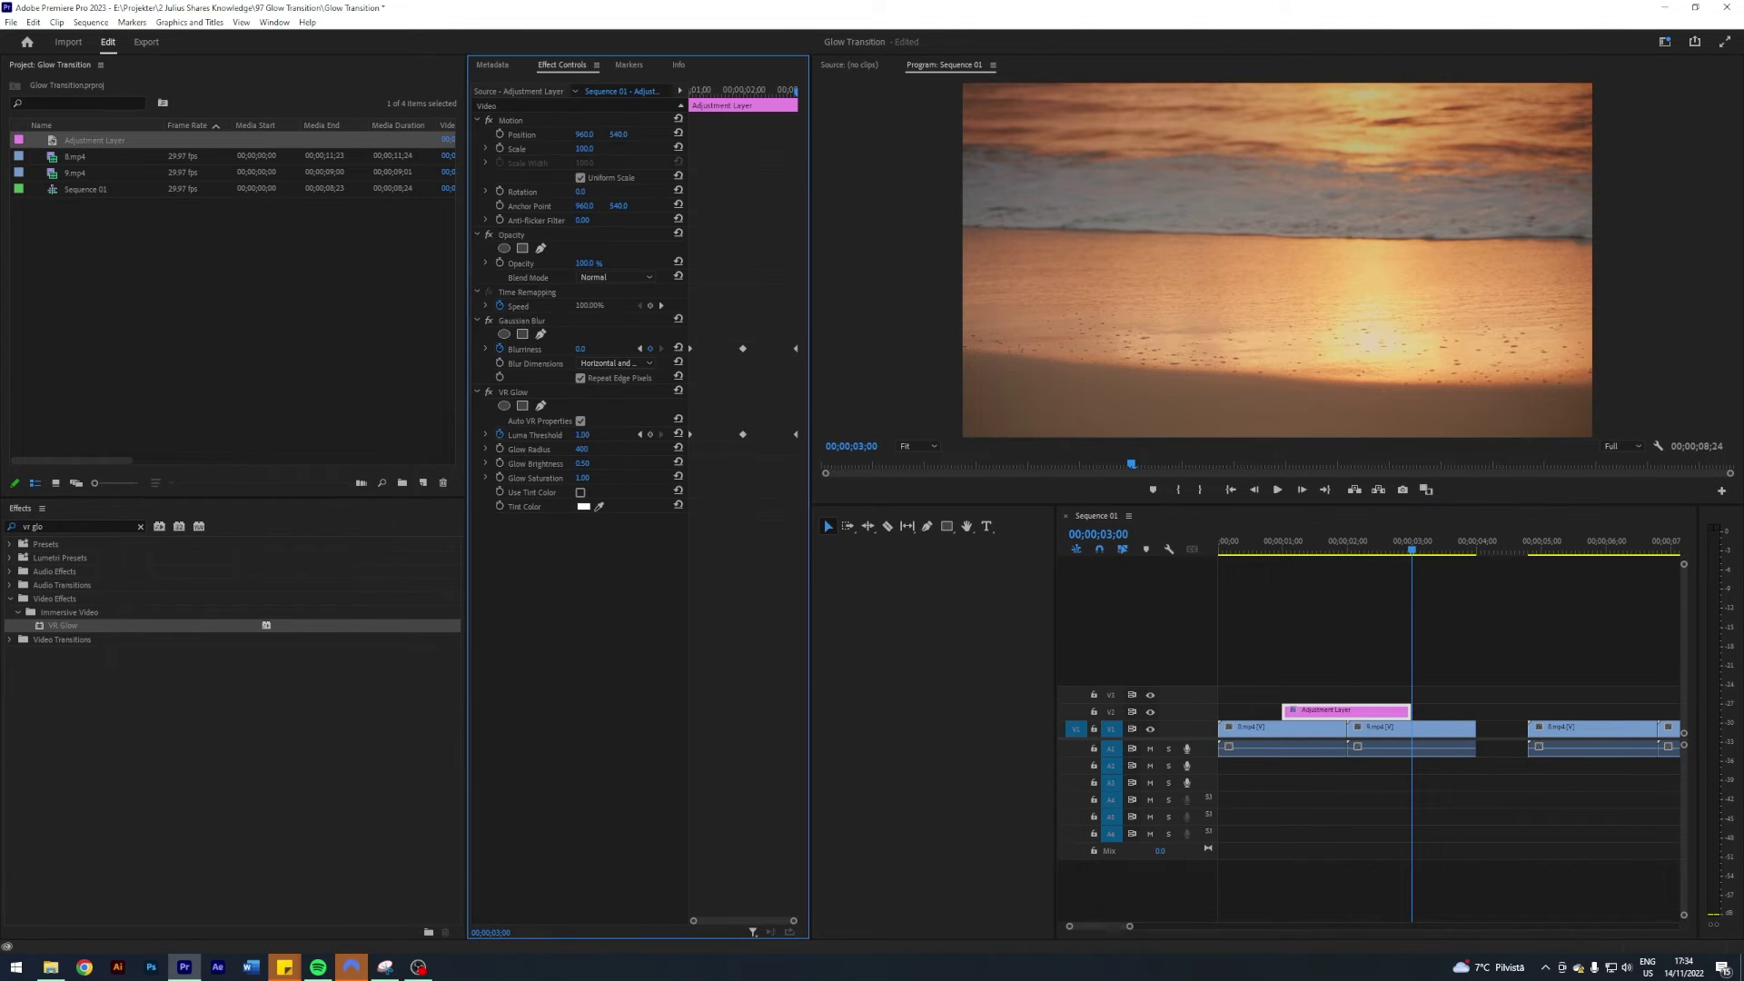
Play back the first glow transition, then jump to the next clip and zoom out.
mouse_move(1239, 549)
left_mouse_down()
mouse_move(1405, 549)
mouse_move(1264, 549)
left_mouse_up()
key("space")
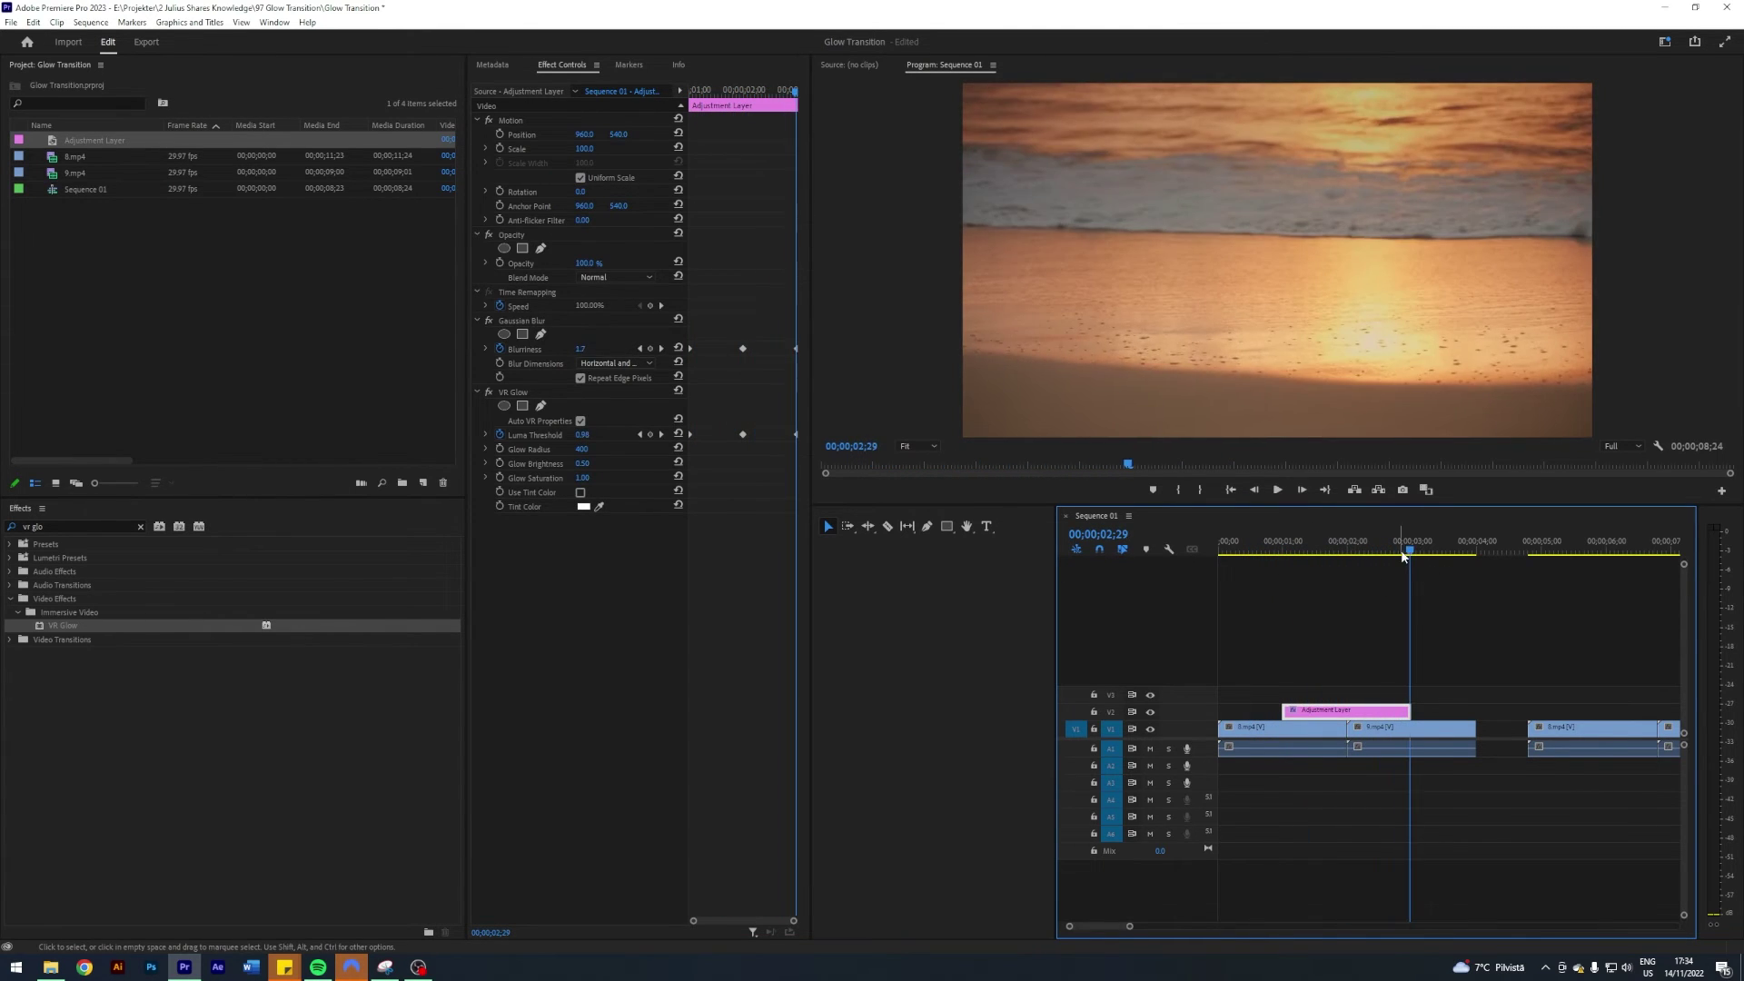
left_click(1470, 647)
key("Down")
key("Down")
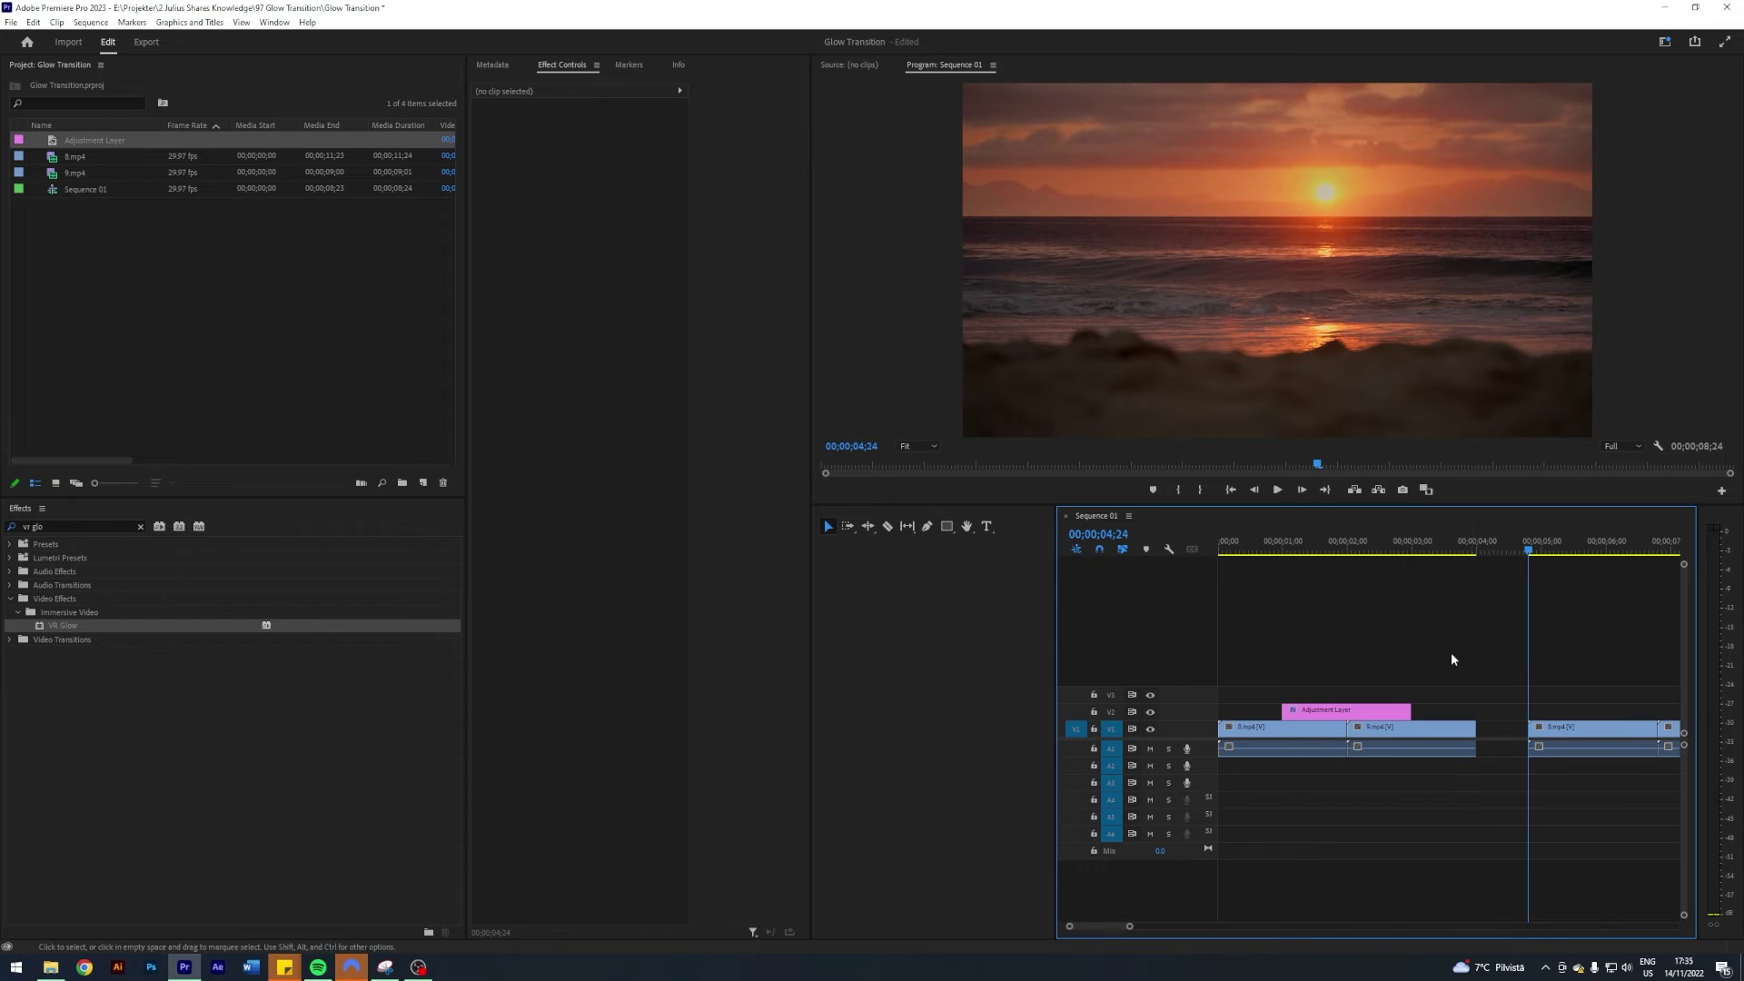
left_click_drag(1129, 925, 1137, 927)
Paste the copied adjustment layer onto V2 starting at 05;24.
key("Down")
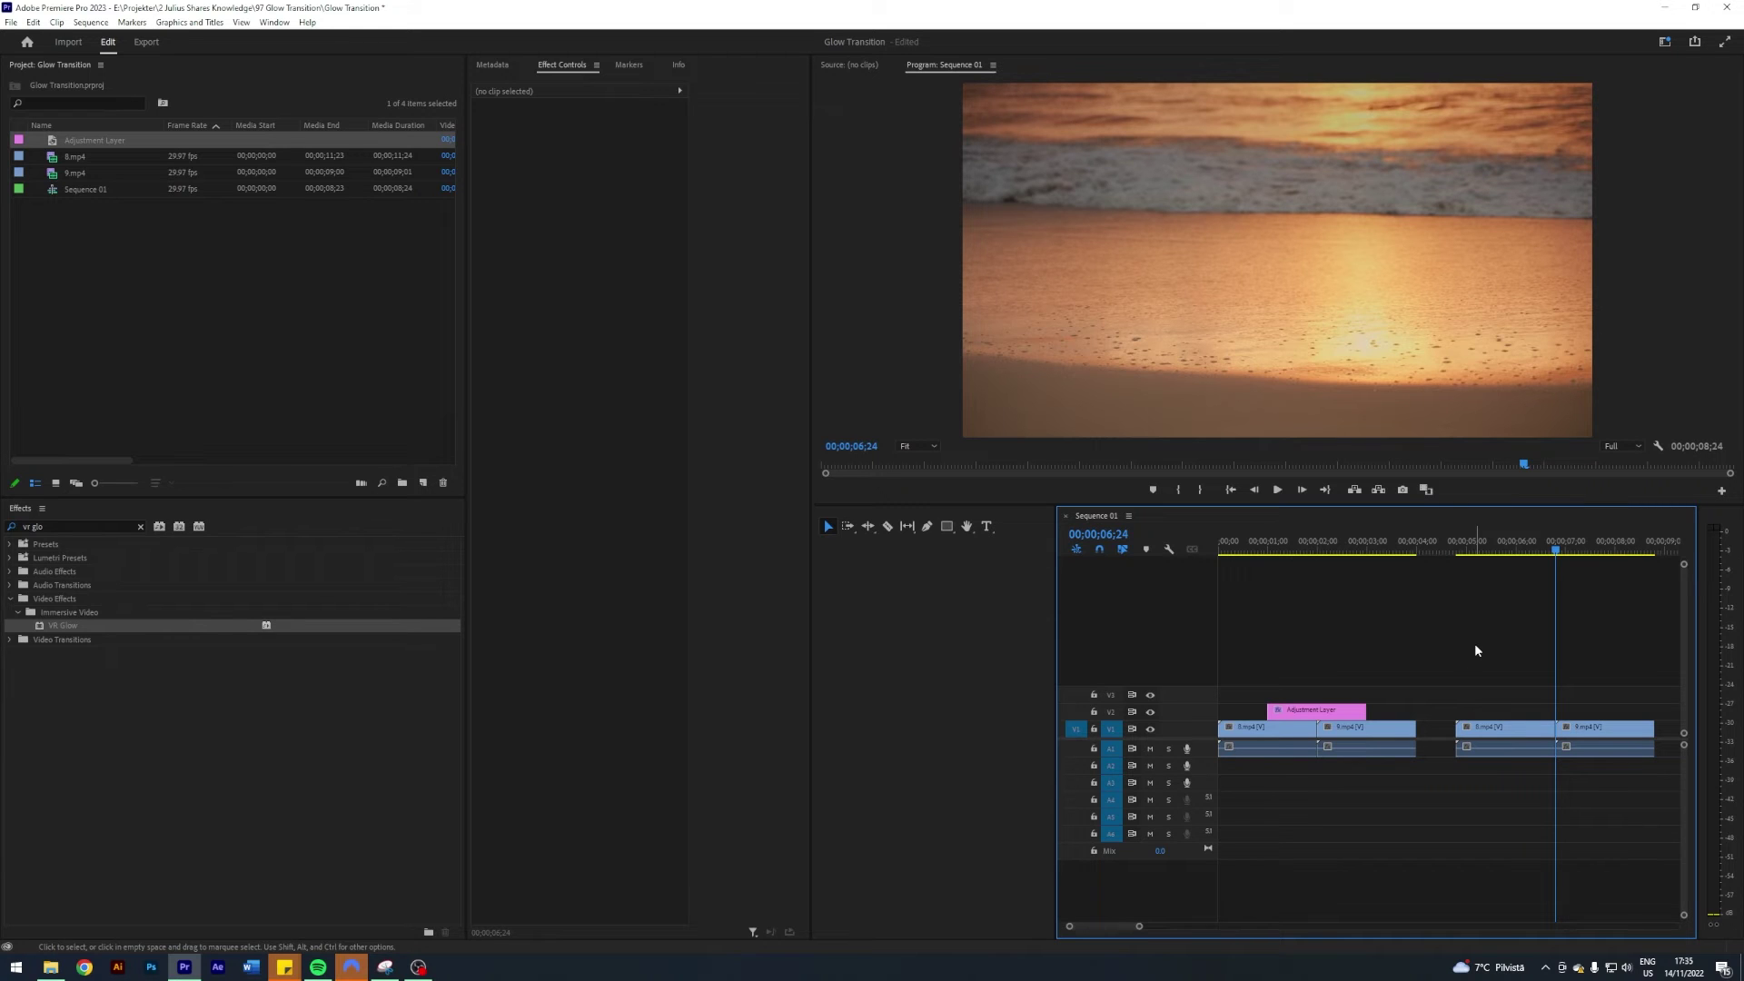
left_click(855, 445)
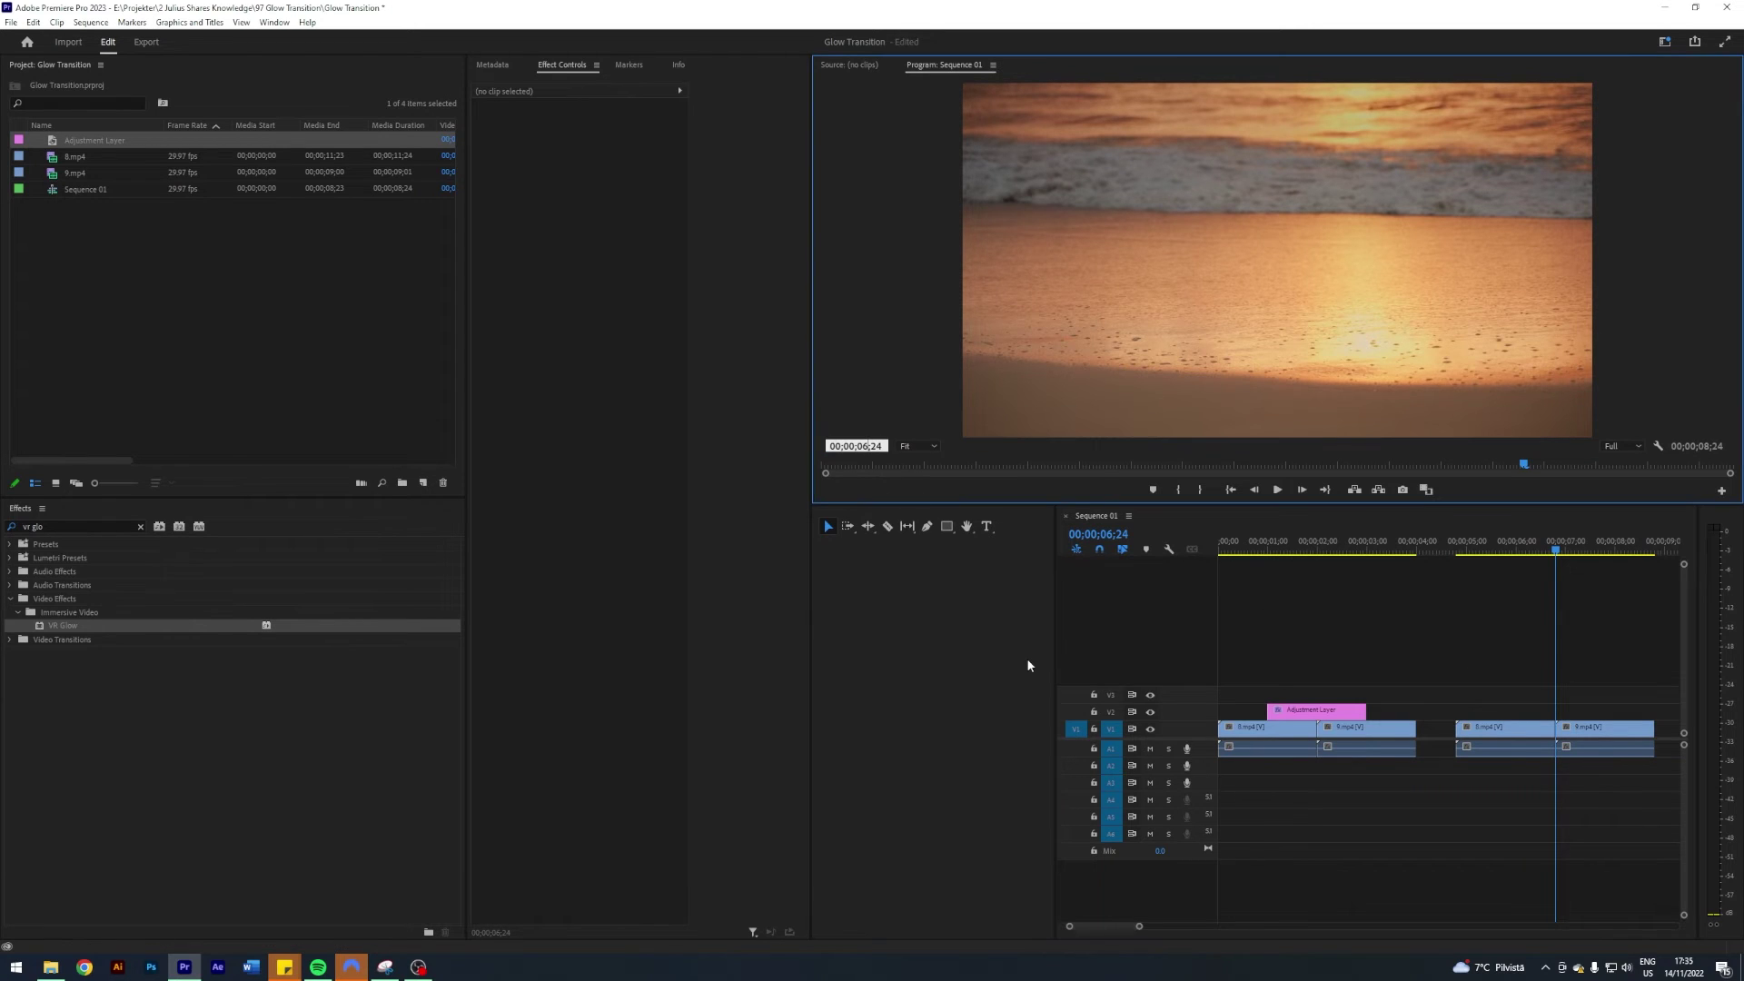
type("524")
key("Return")
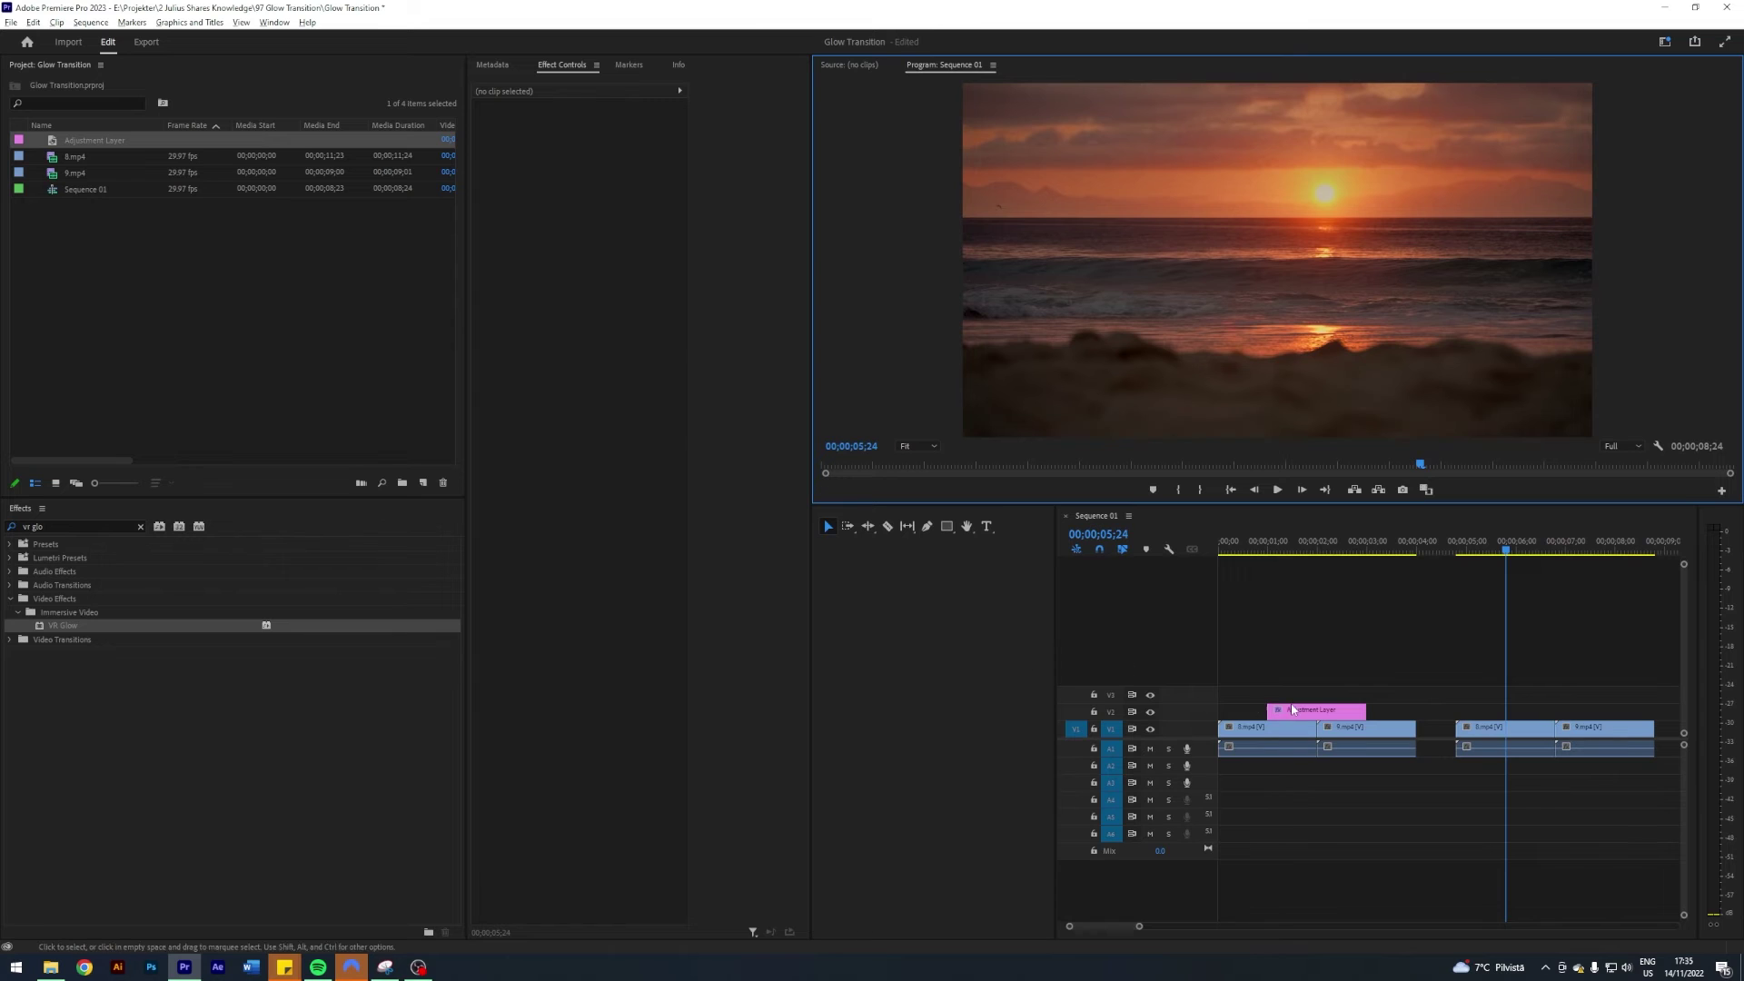
left_click(1413, 646)
key("ctrl+v")
left_click(1539, 667)
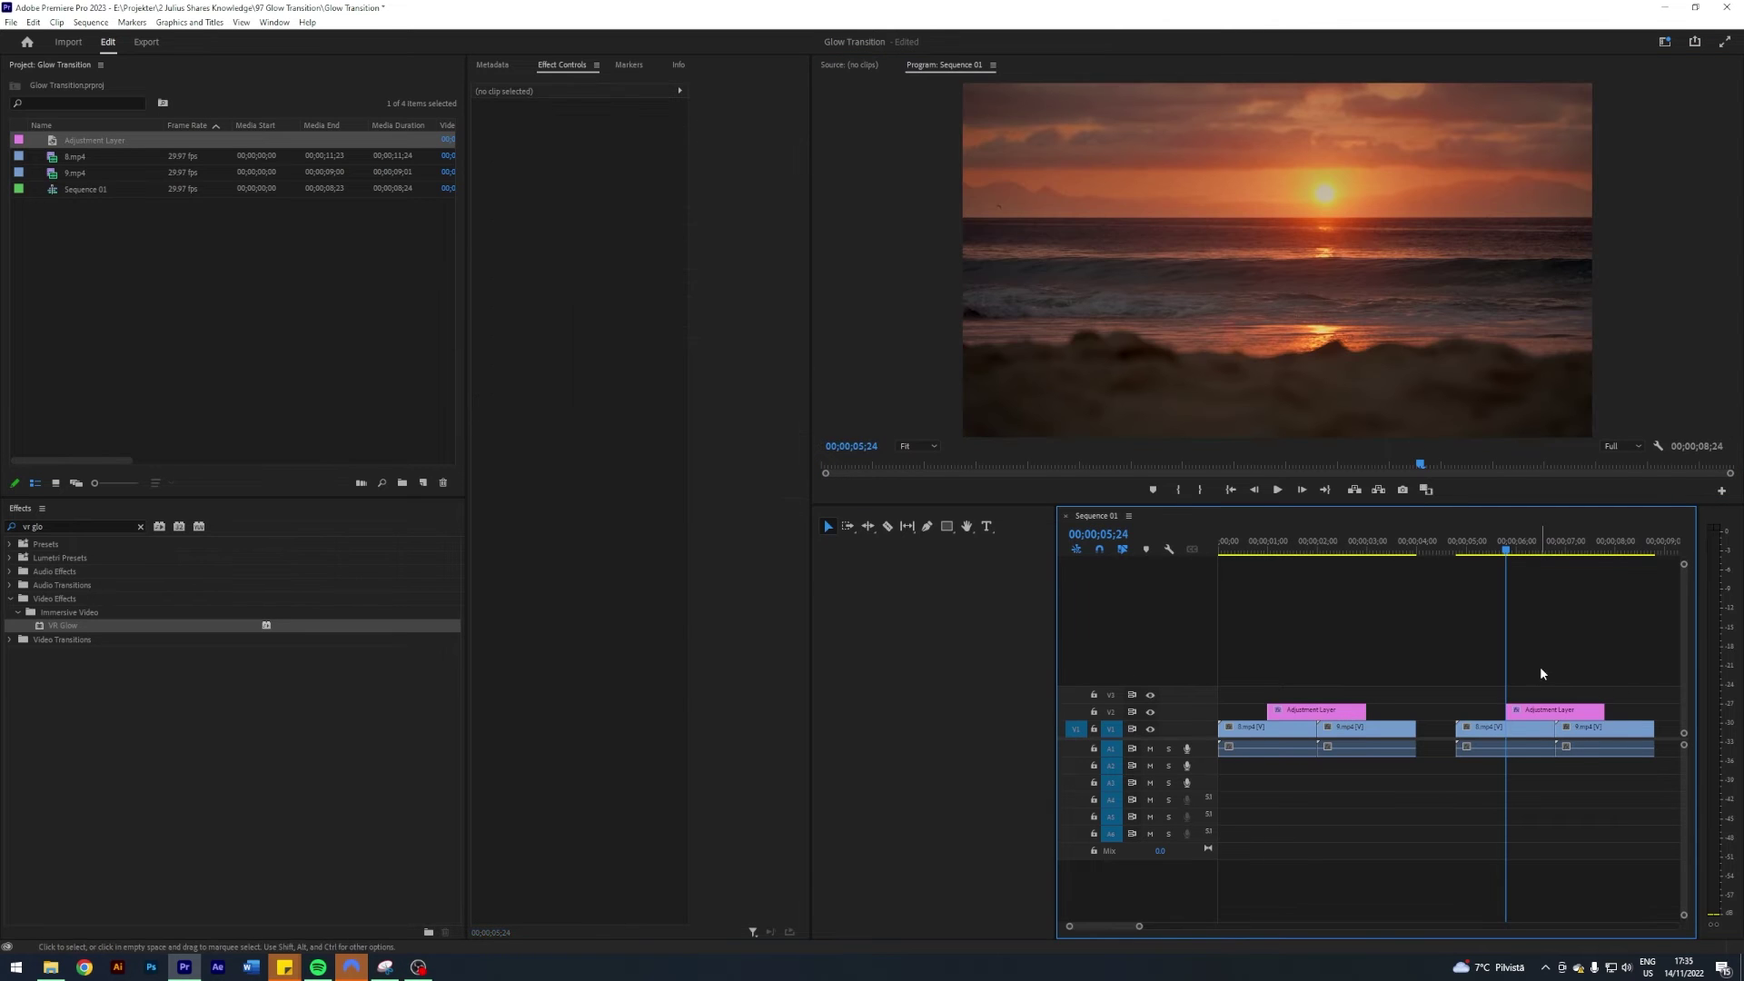
left_click(1519, 714)
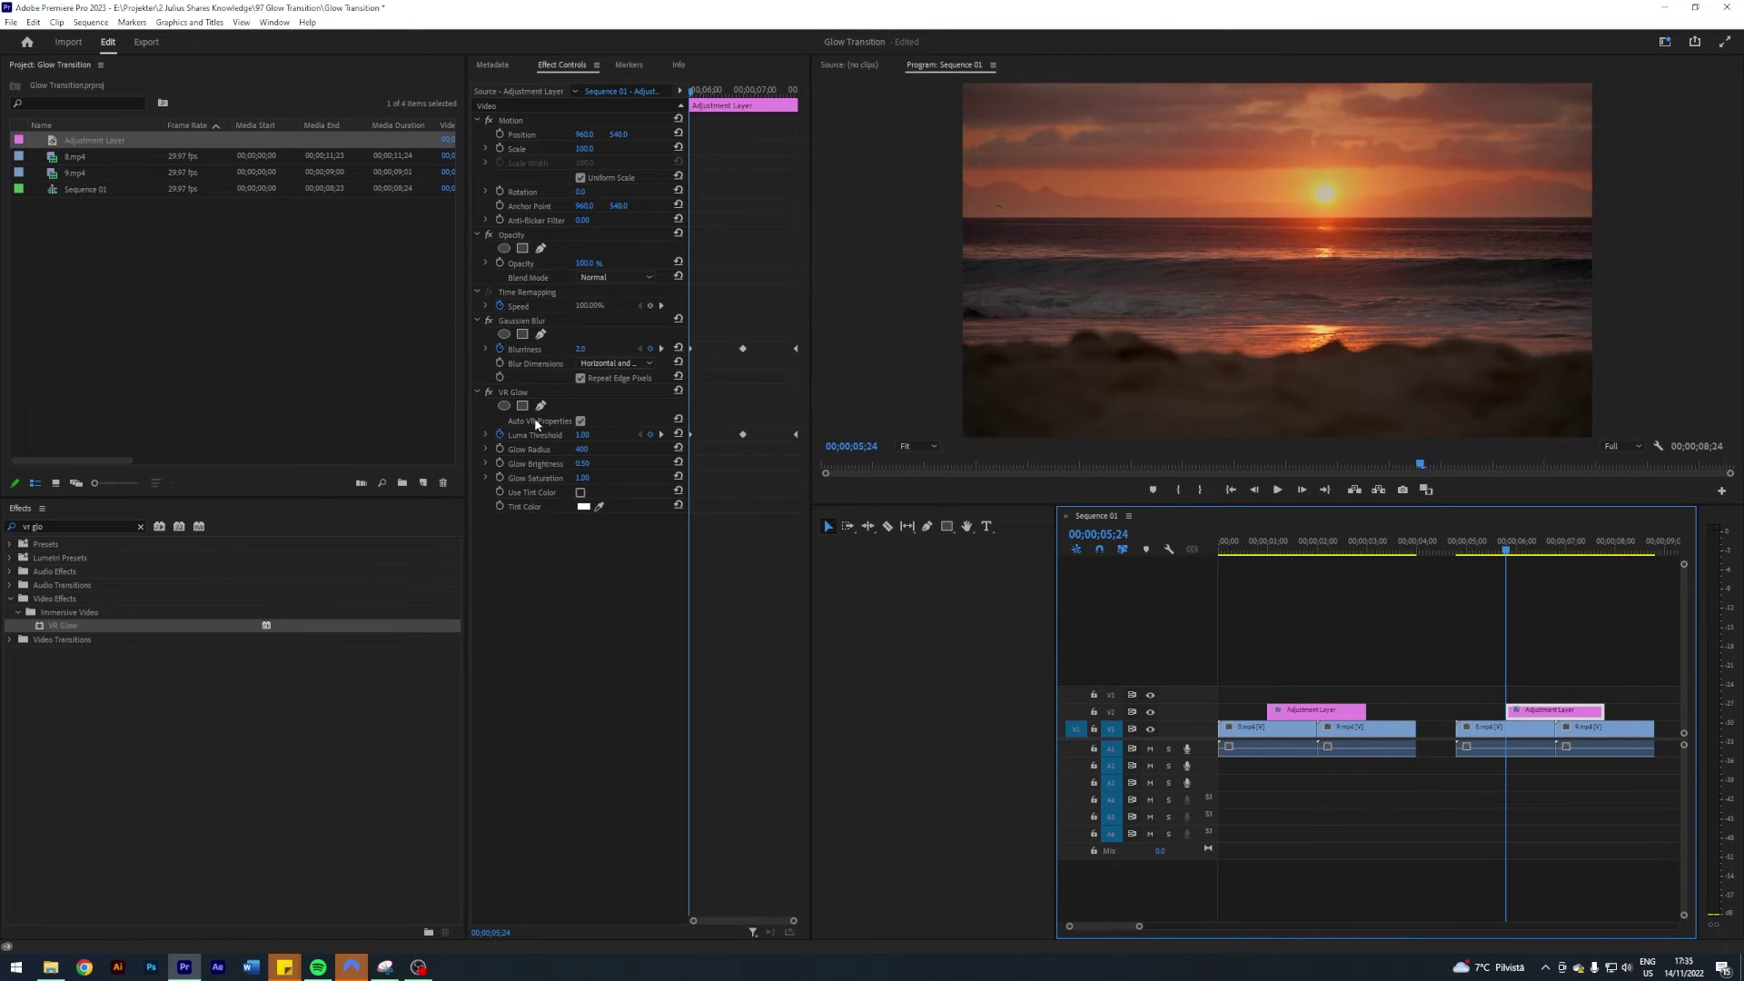
Delete VR Glow from the copied adjustment layer and preview the second transition.
left_click(511, 393)
key("Delete")
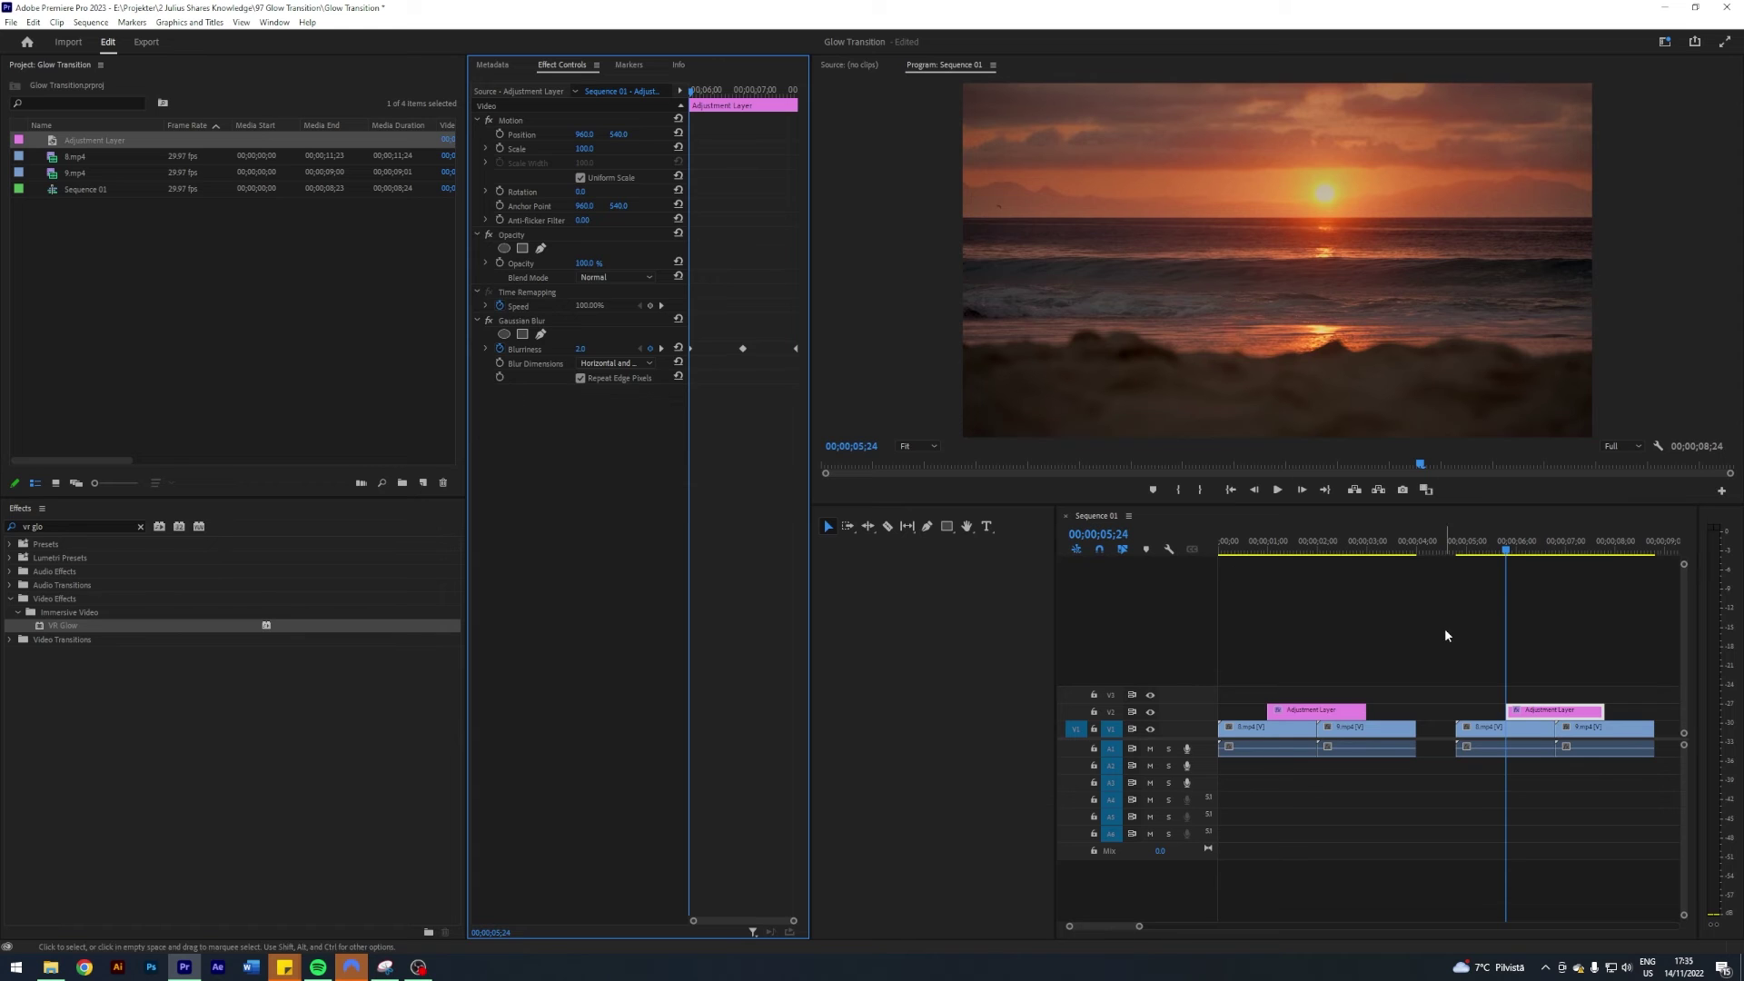
left_click(1442, 629)
key("space")
key("space")
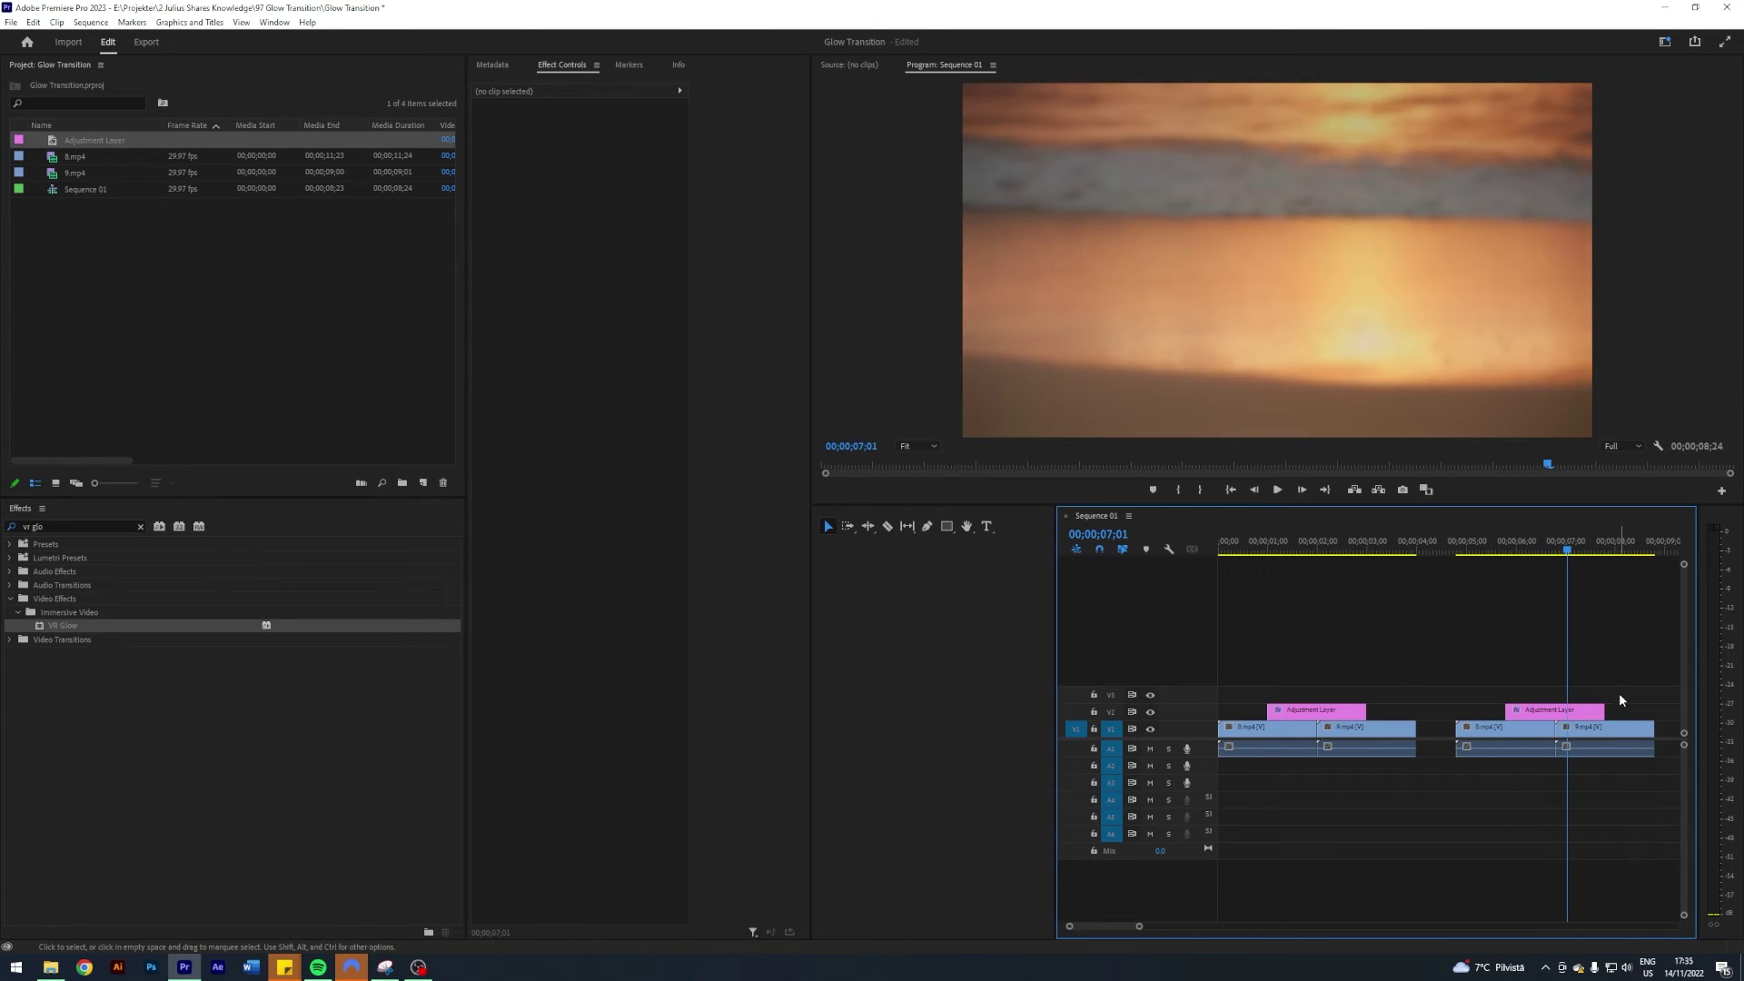
left_click(1599, 728)
left_click(1575, 711)
Set the layer's blend mode to Color Dodge and add an Opacity keyframe at 06;24.
key("Up")
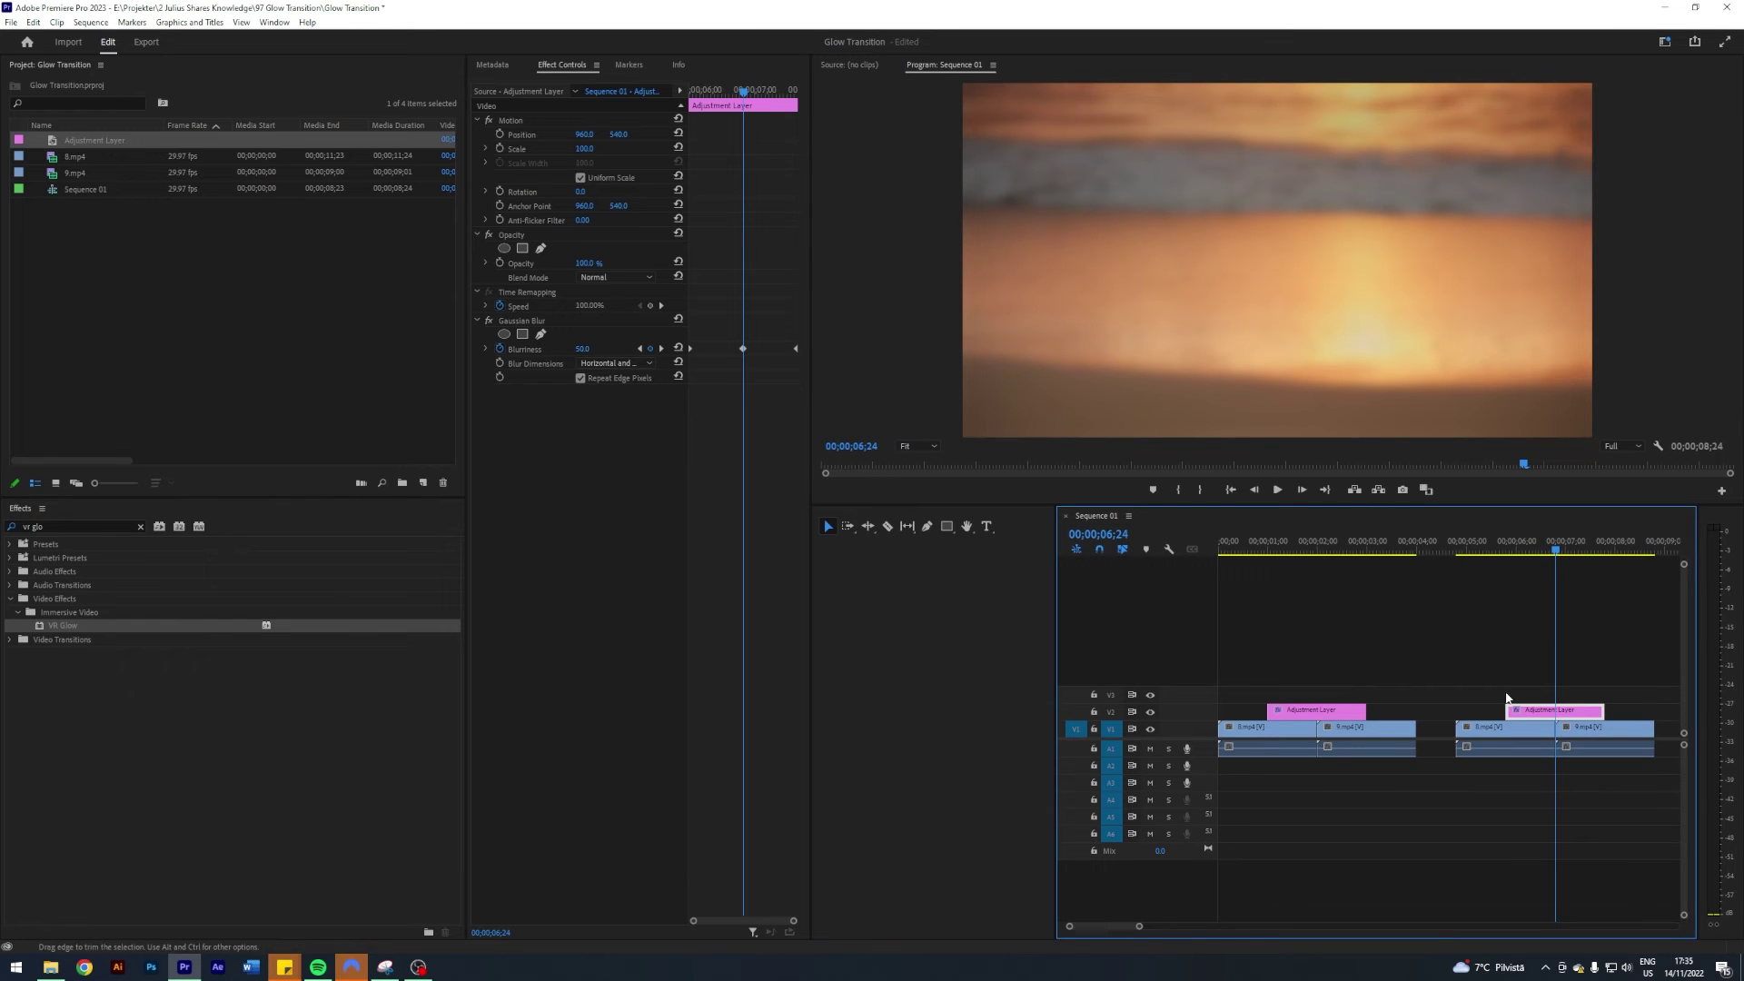
left_click(614, 277)
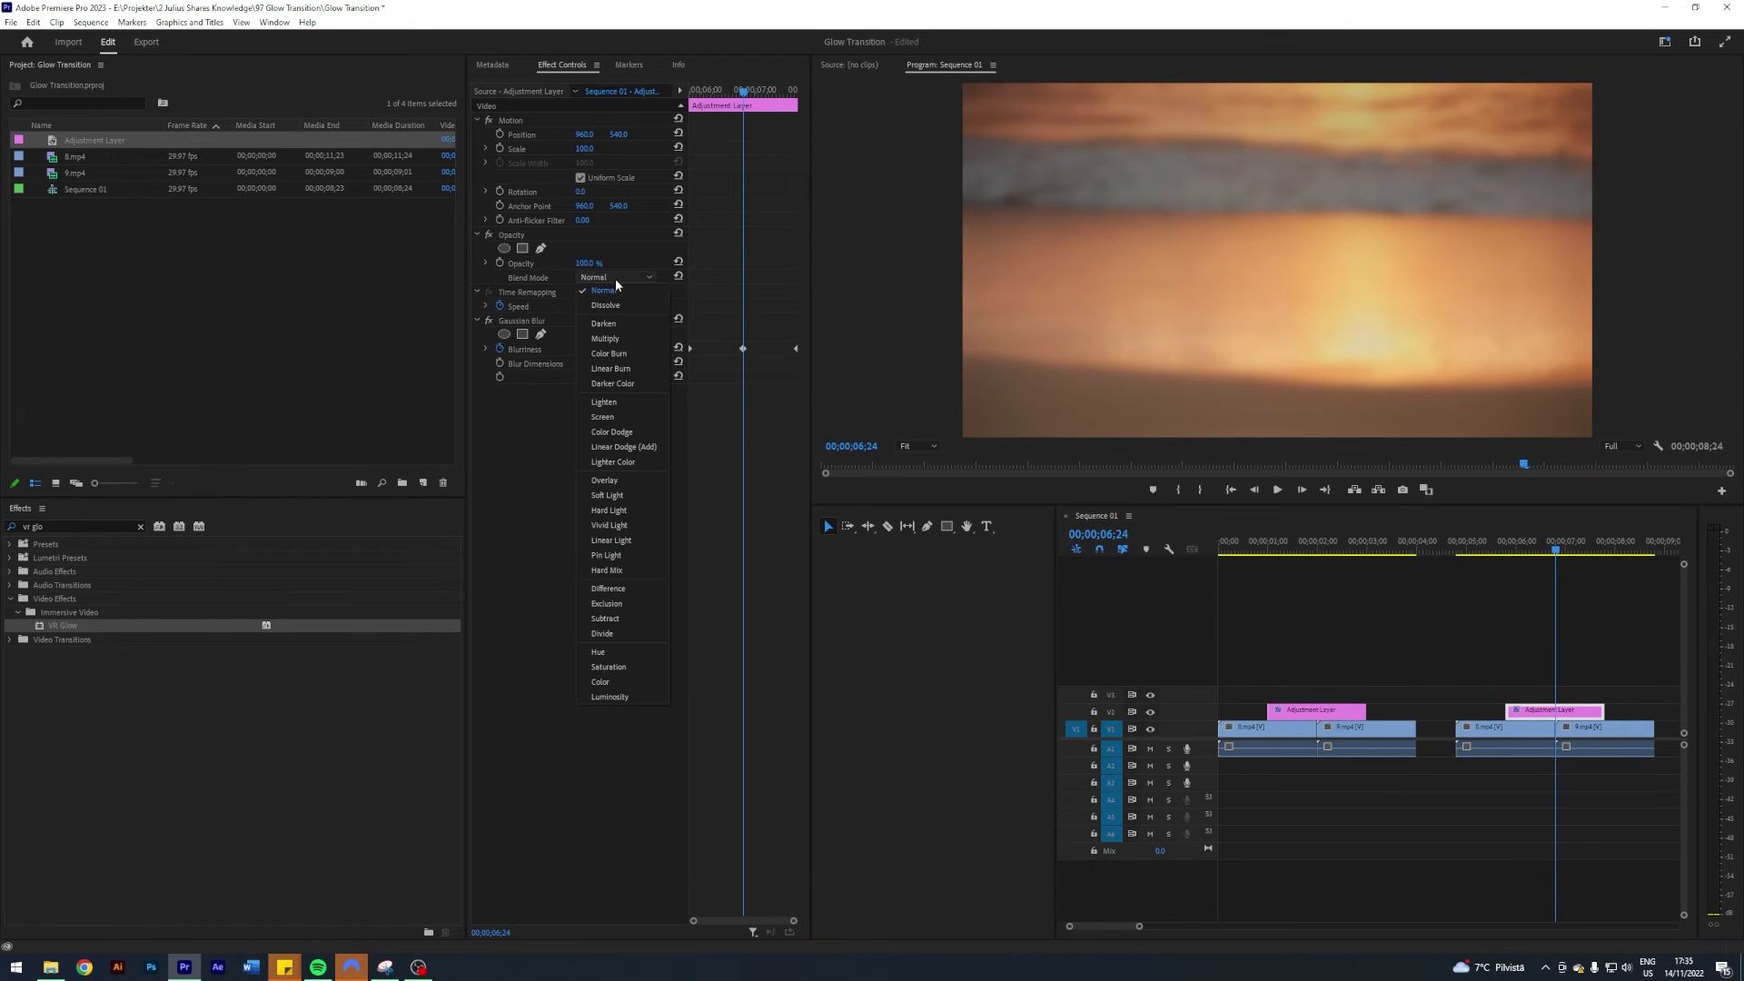
left_click(629, 431)
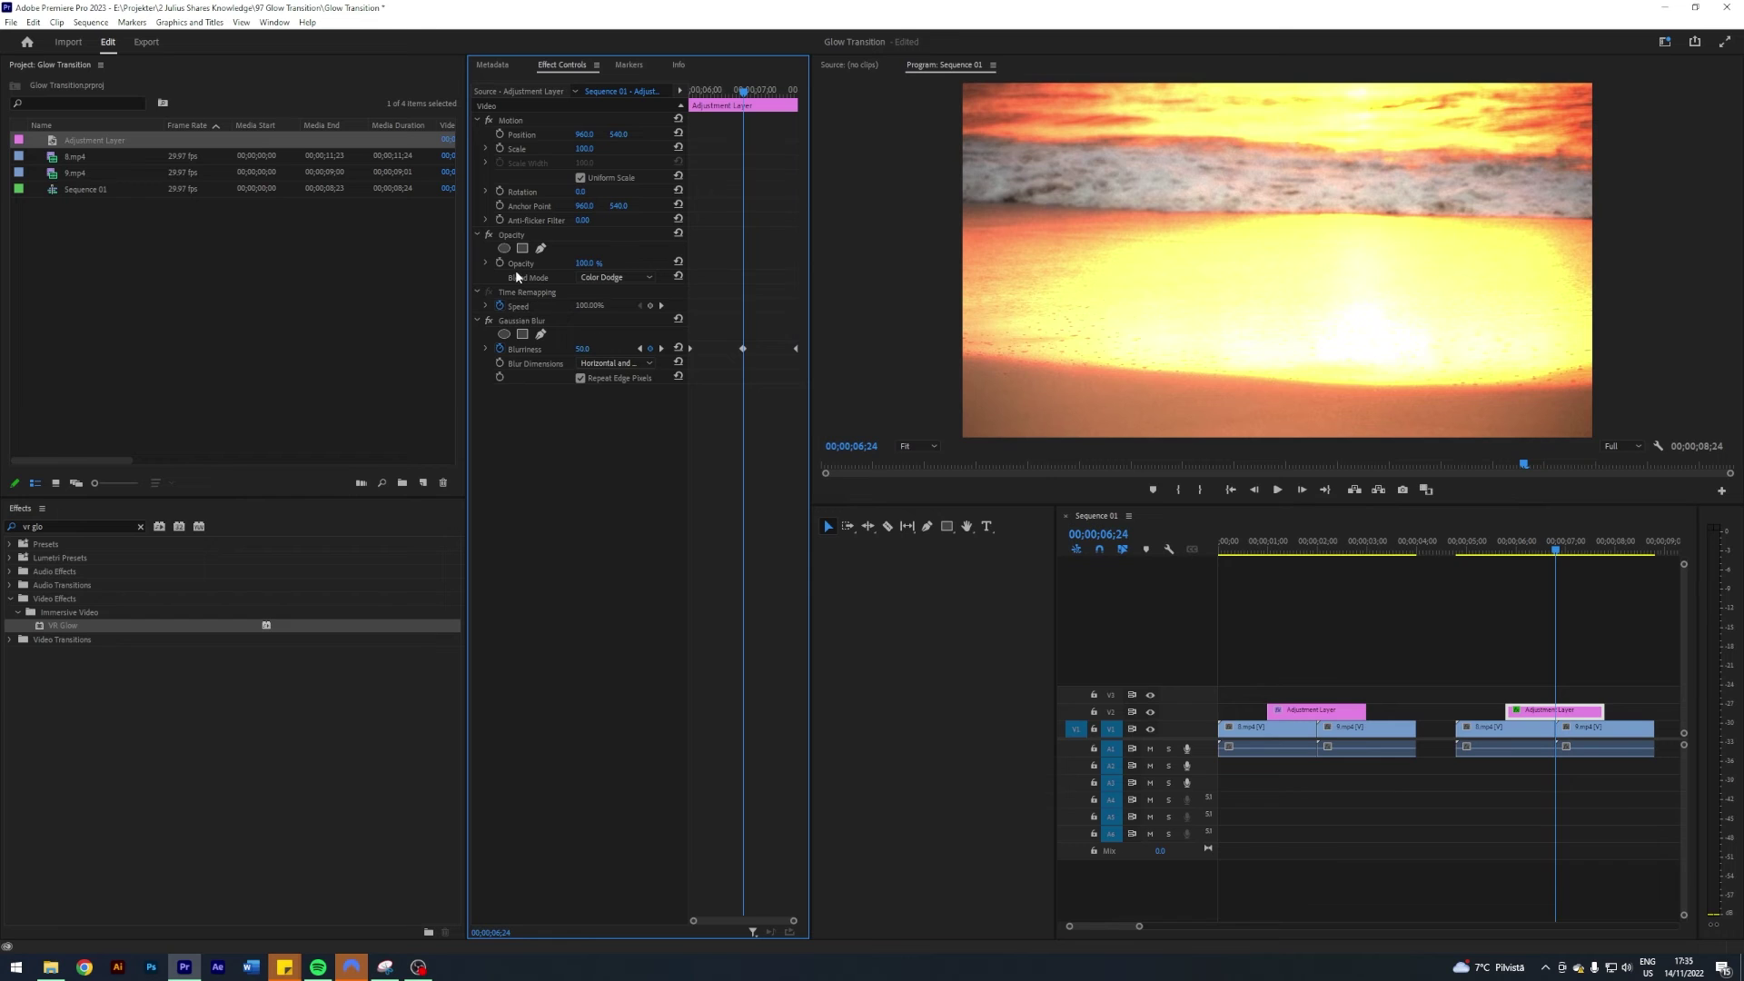
left_click(499, 264)
left_click(1495, 661)
At 05;24, keyframe the second adjustment layer's opacity to 0%.
key("Up")
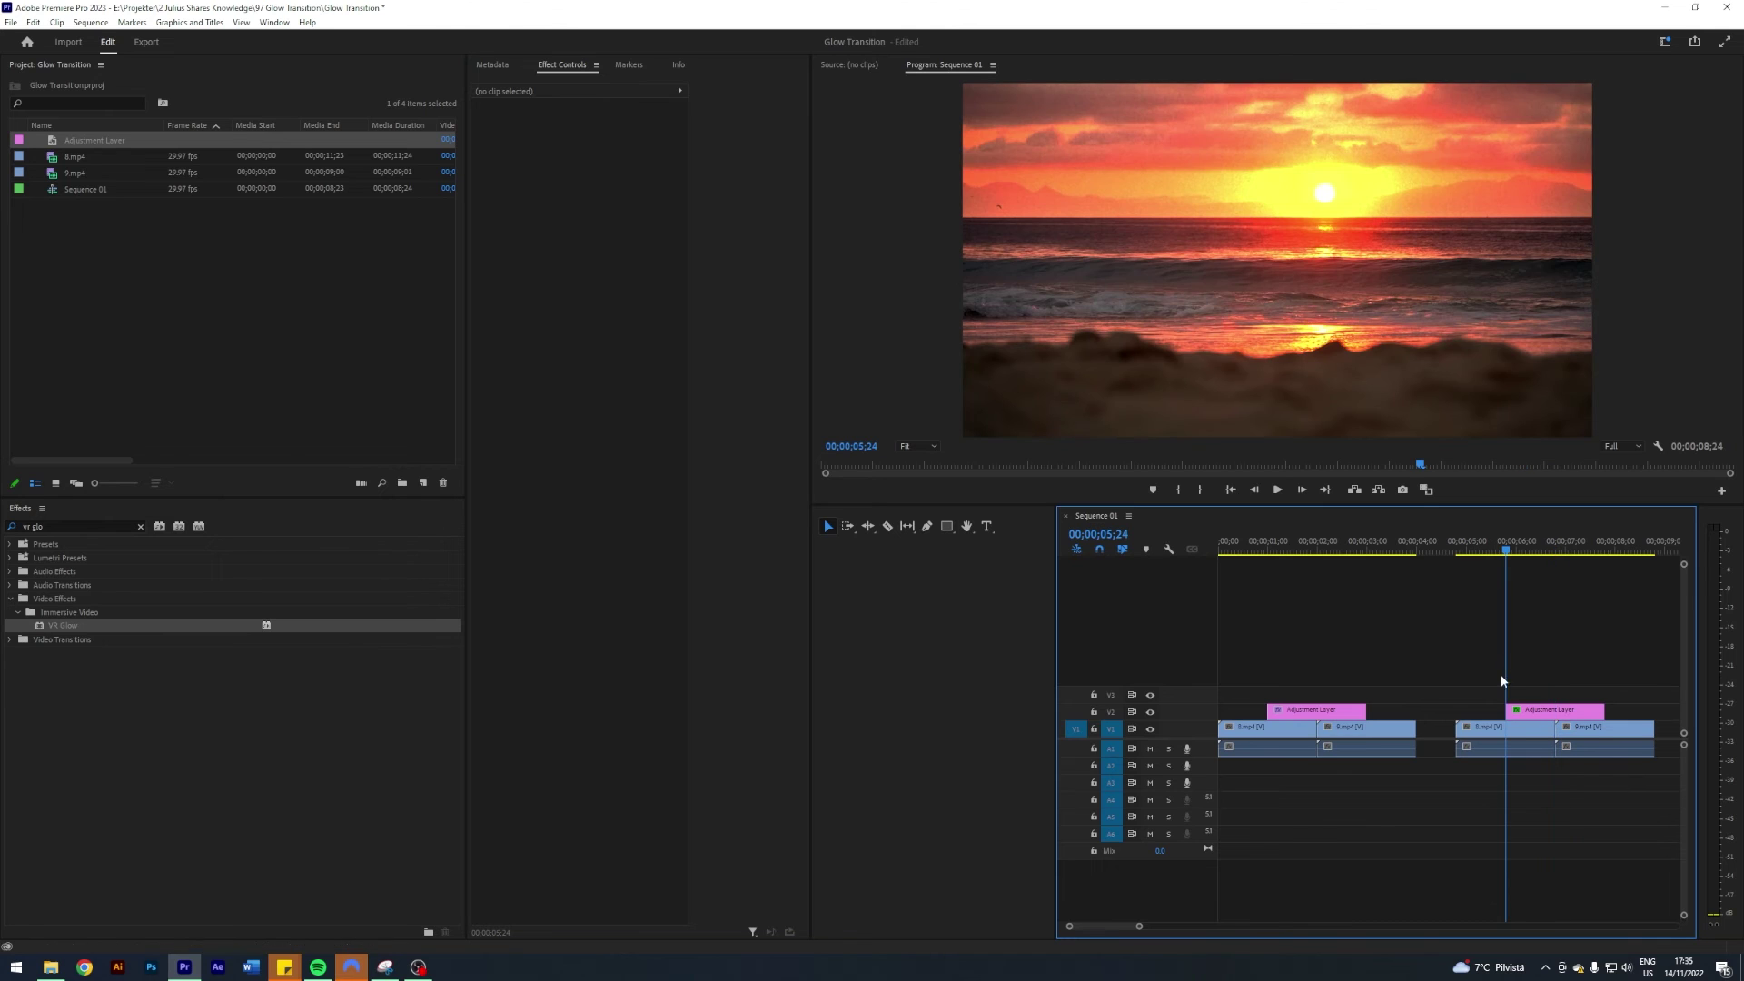
left_click(1521, 712)
left_click(586, 263)
type("00.0")
key("Return")
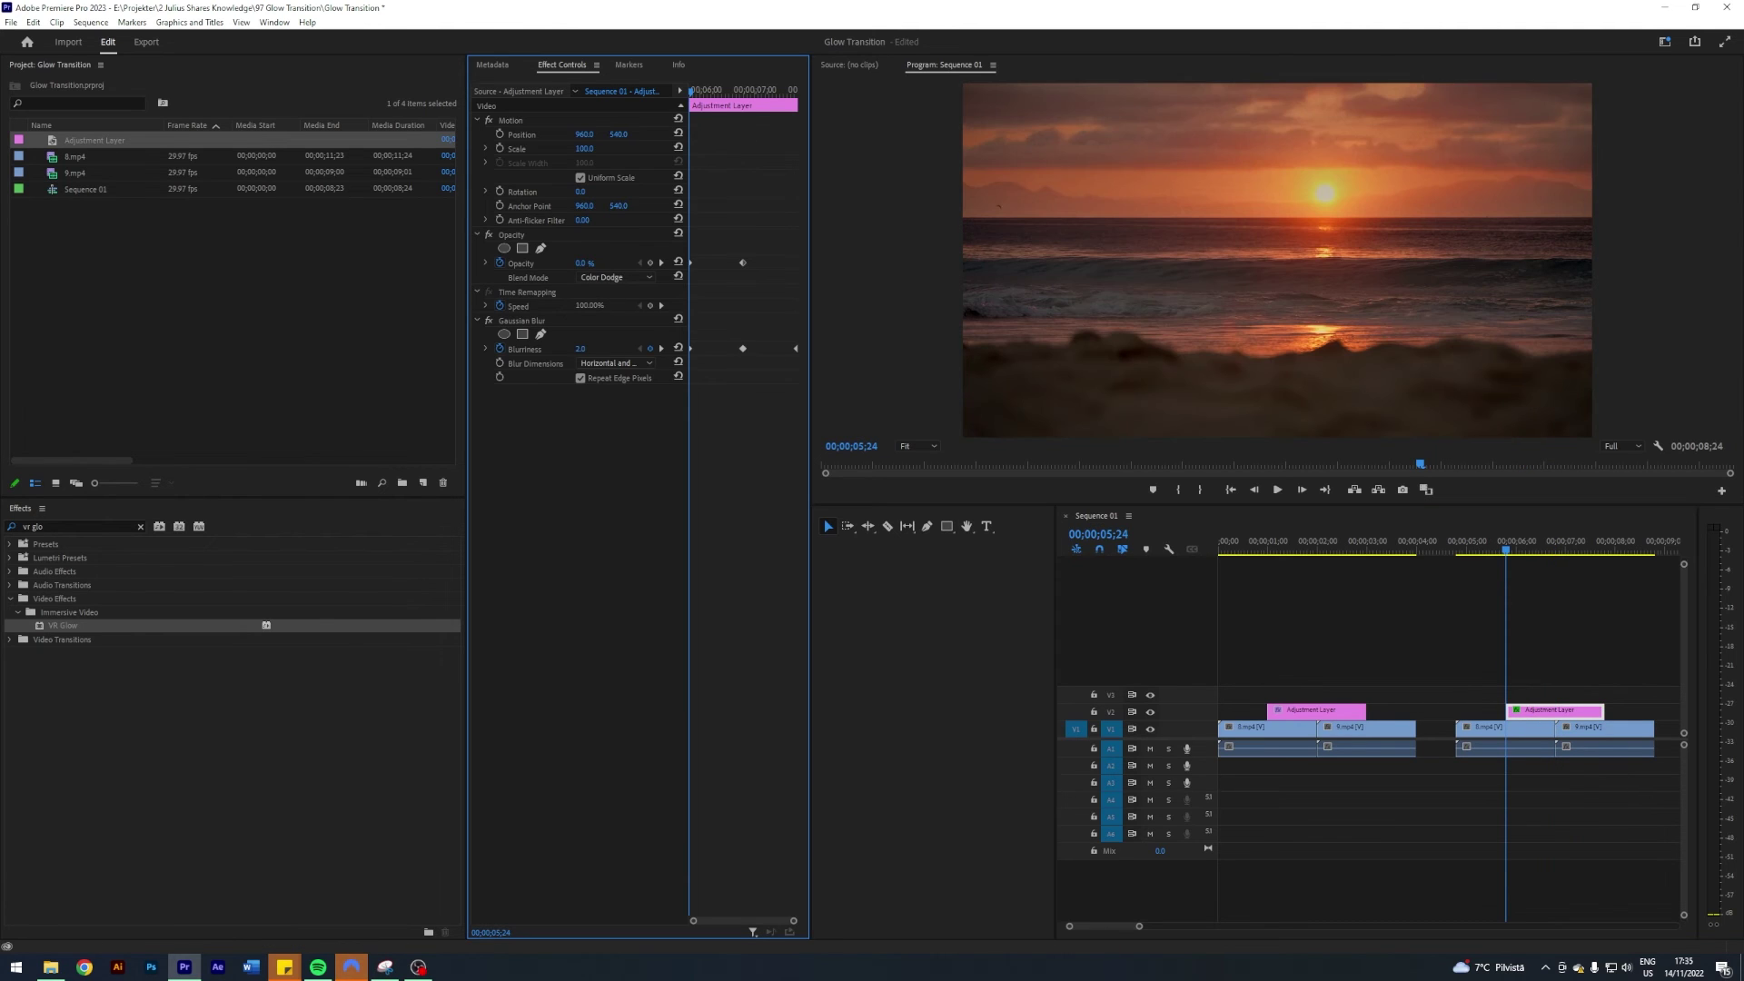
left_click(1573, 597)
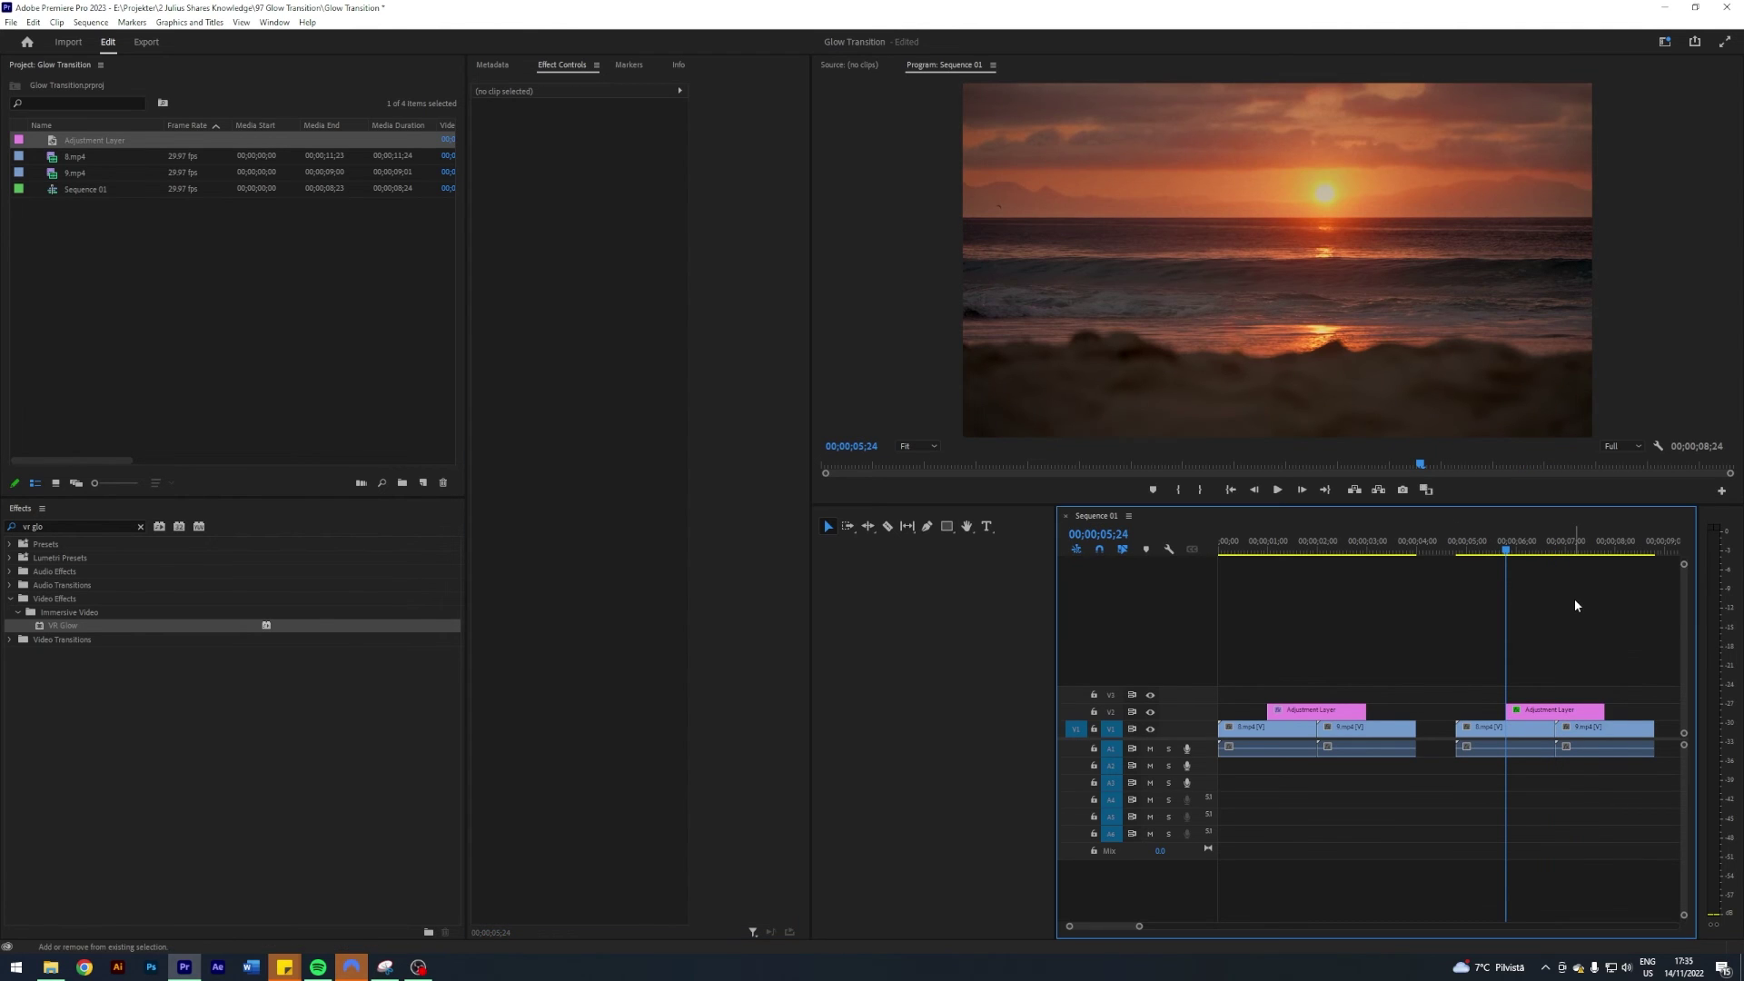
Scrub back from the layer's end to check the glow ramping up near the 06;24 cut.
key("Down")
left_click(1560, 710)
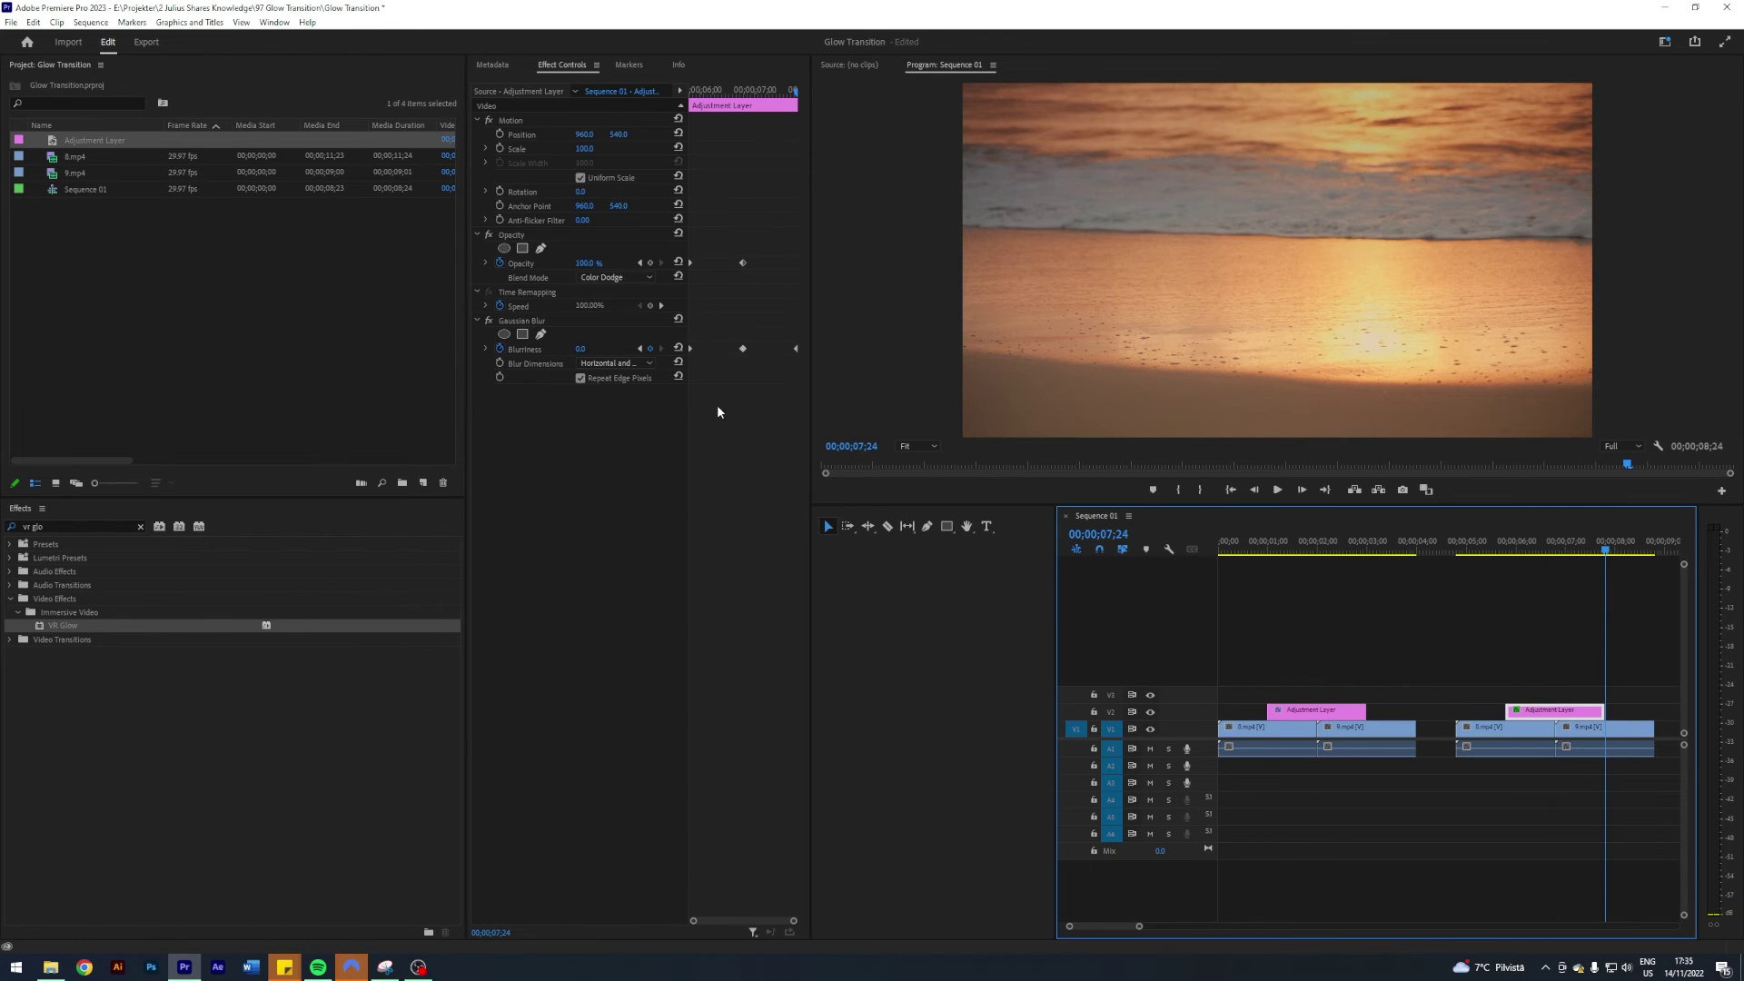
left_click_drag(1604, 551, 1500, 561)
left_click(1565, 611)
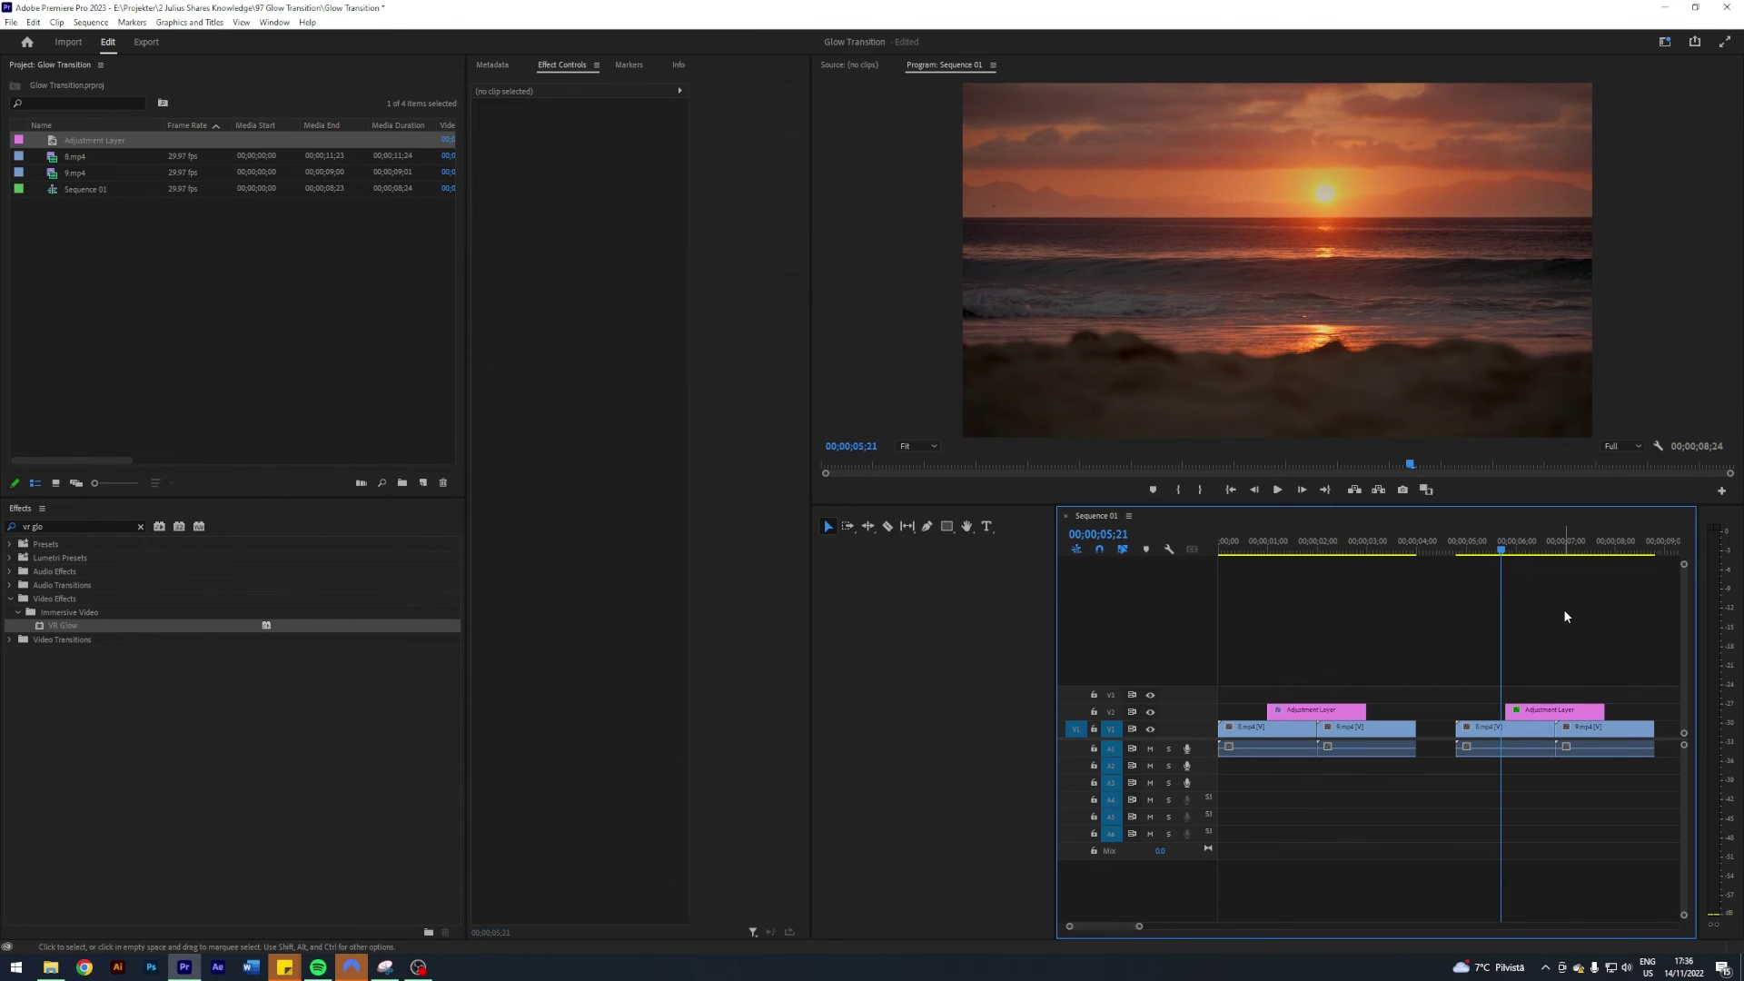
key("space")
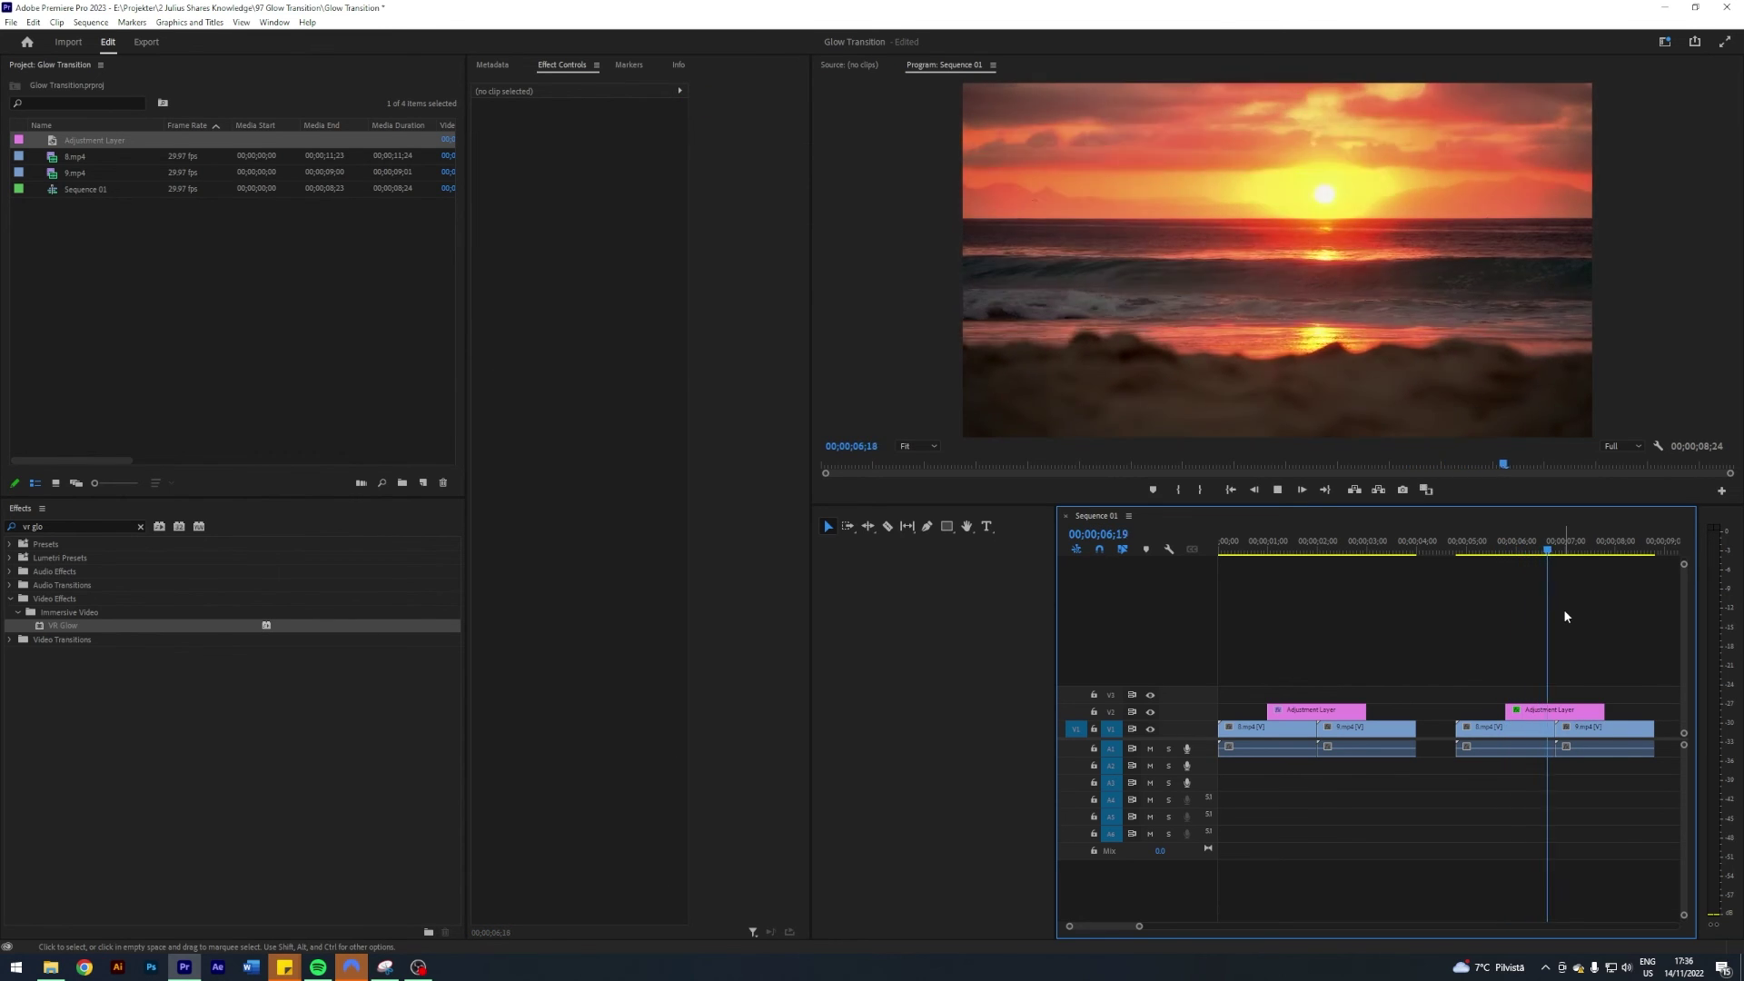
left_click_drag(1522, 541, 1501, 540)
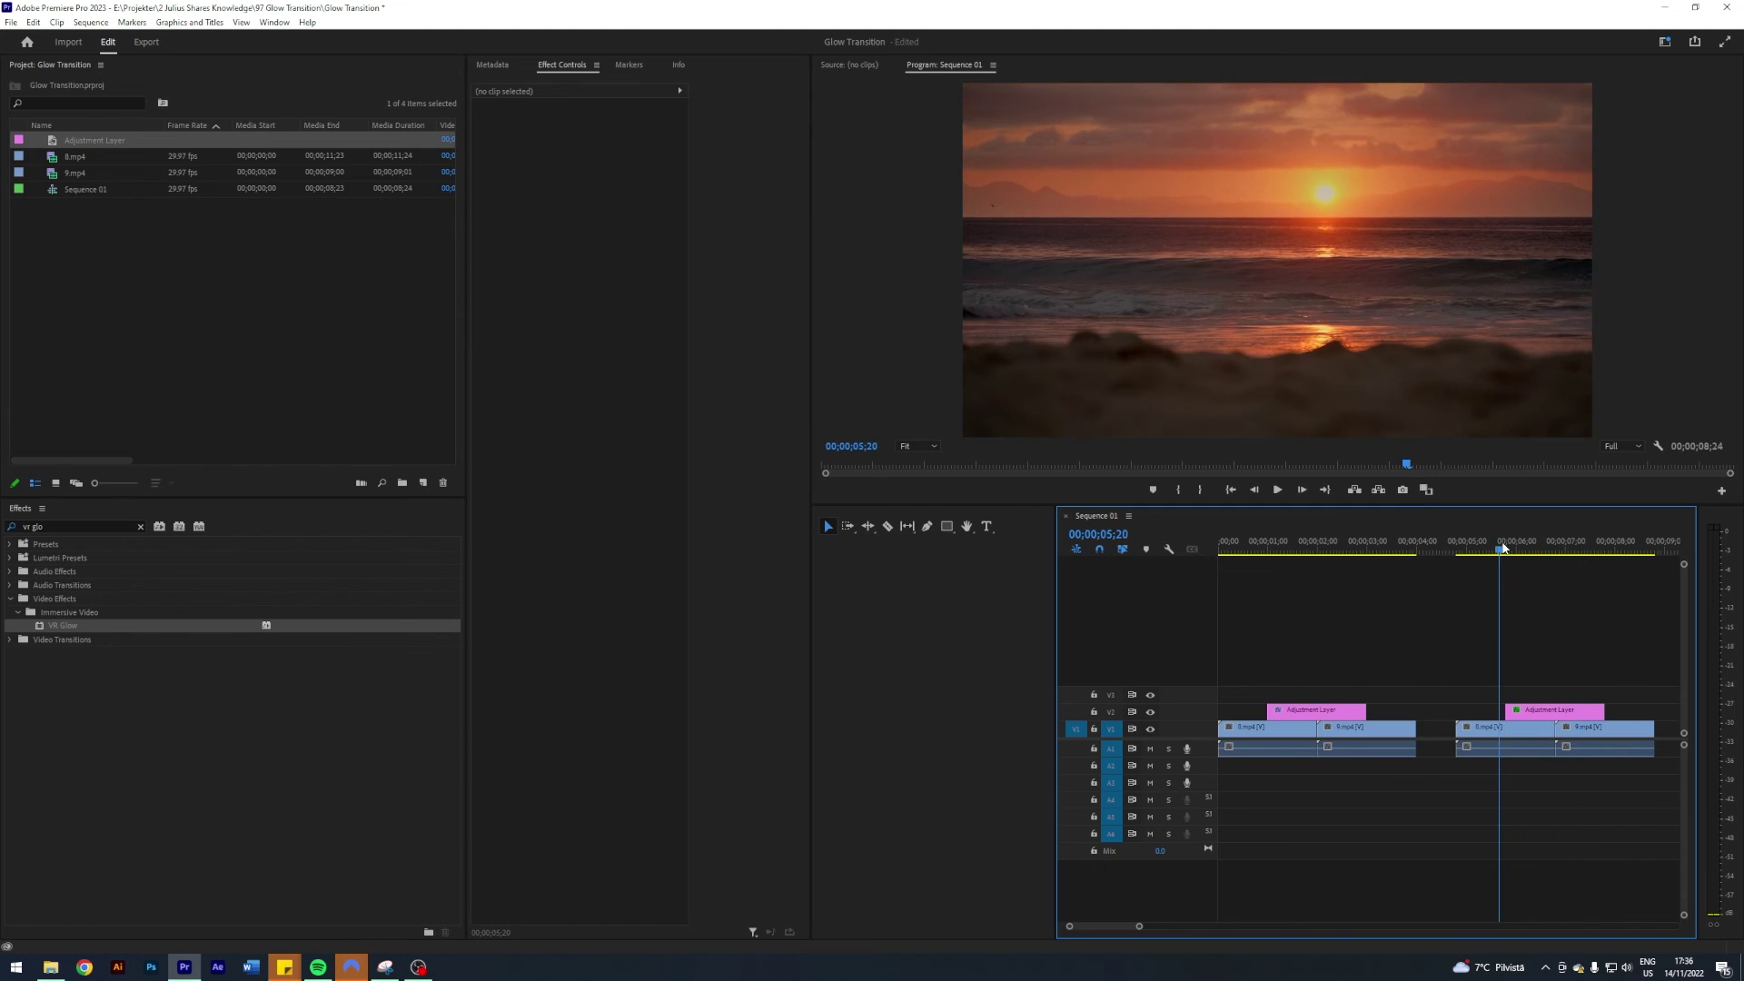
key("space")
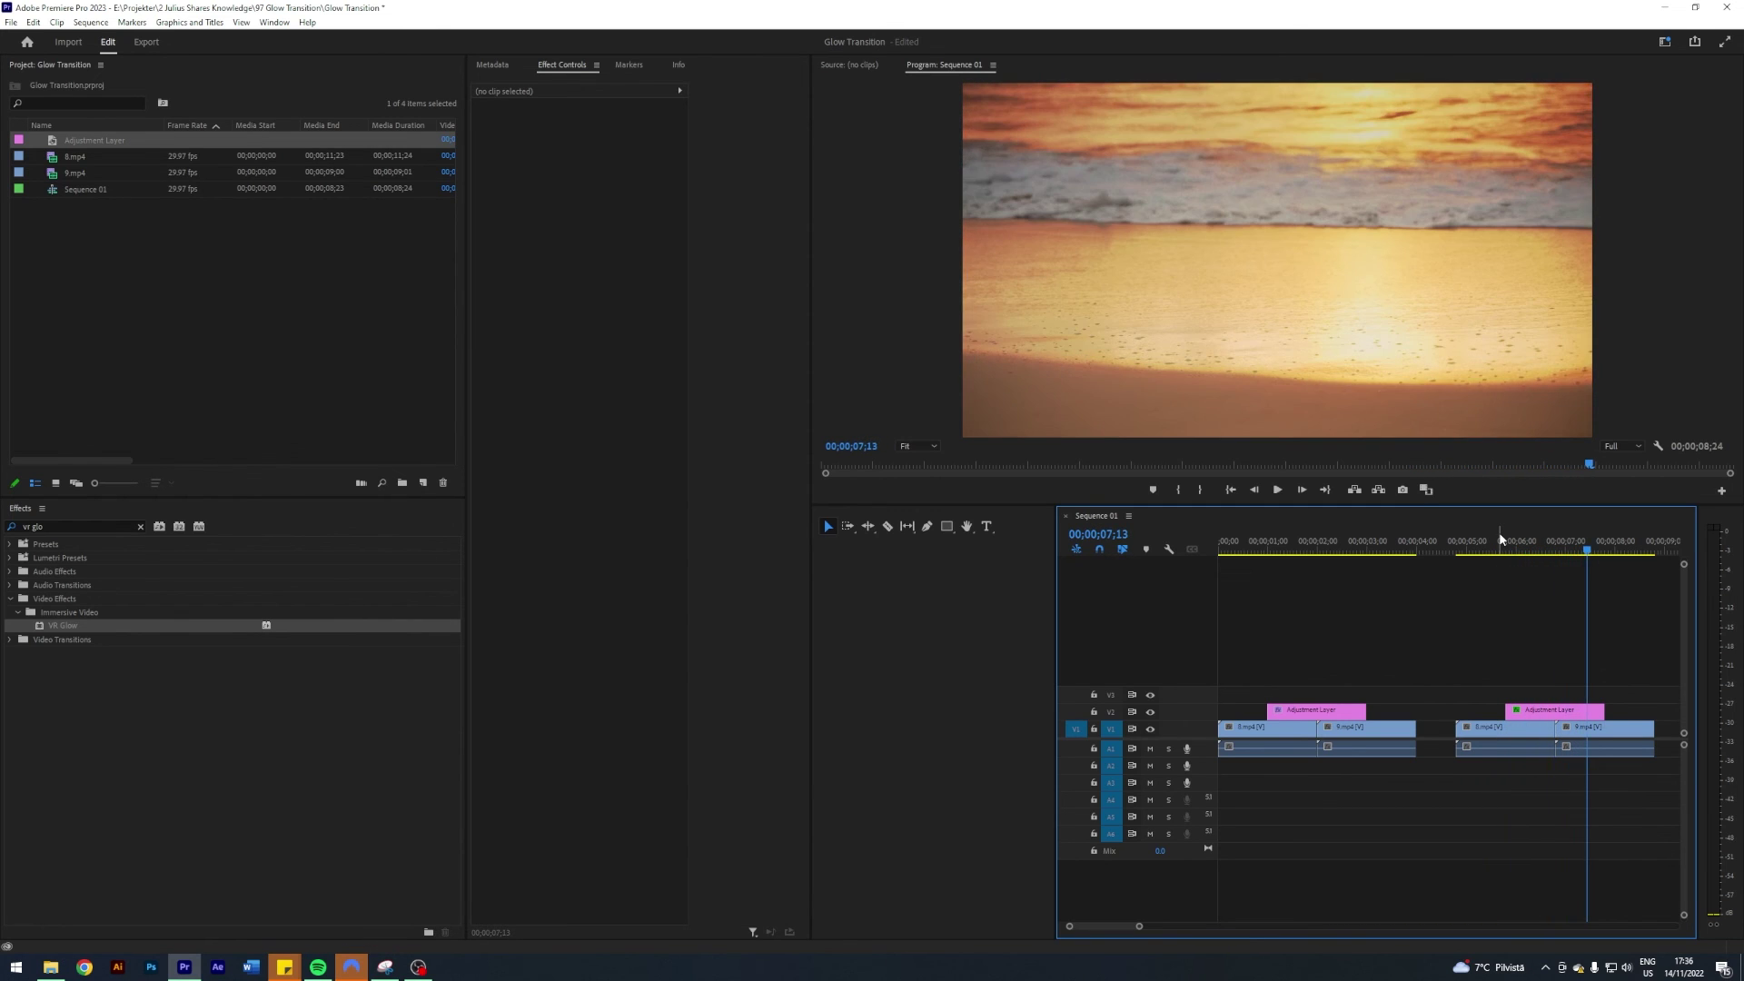
left_click_drag(1540, 553, 1471, 550)
key("space")
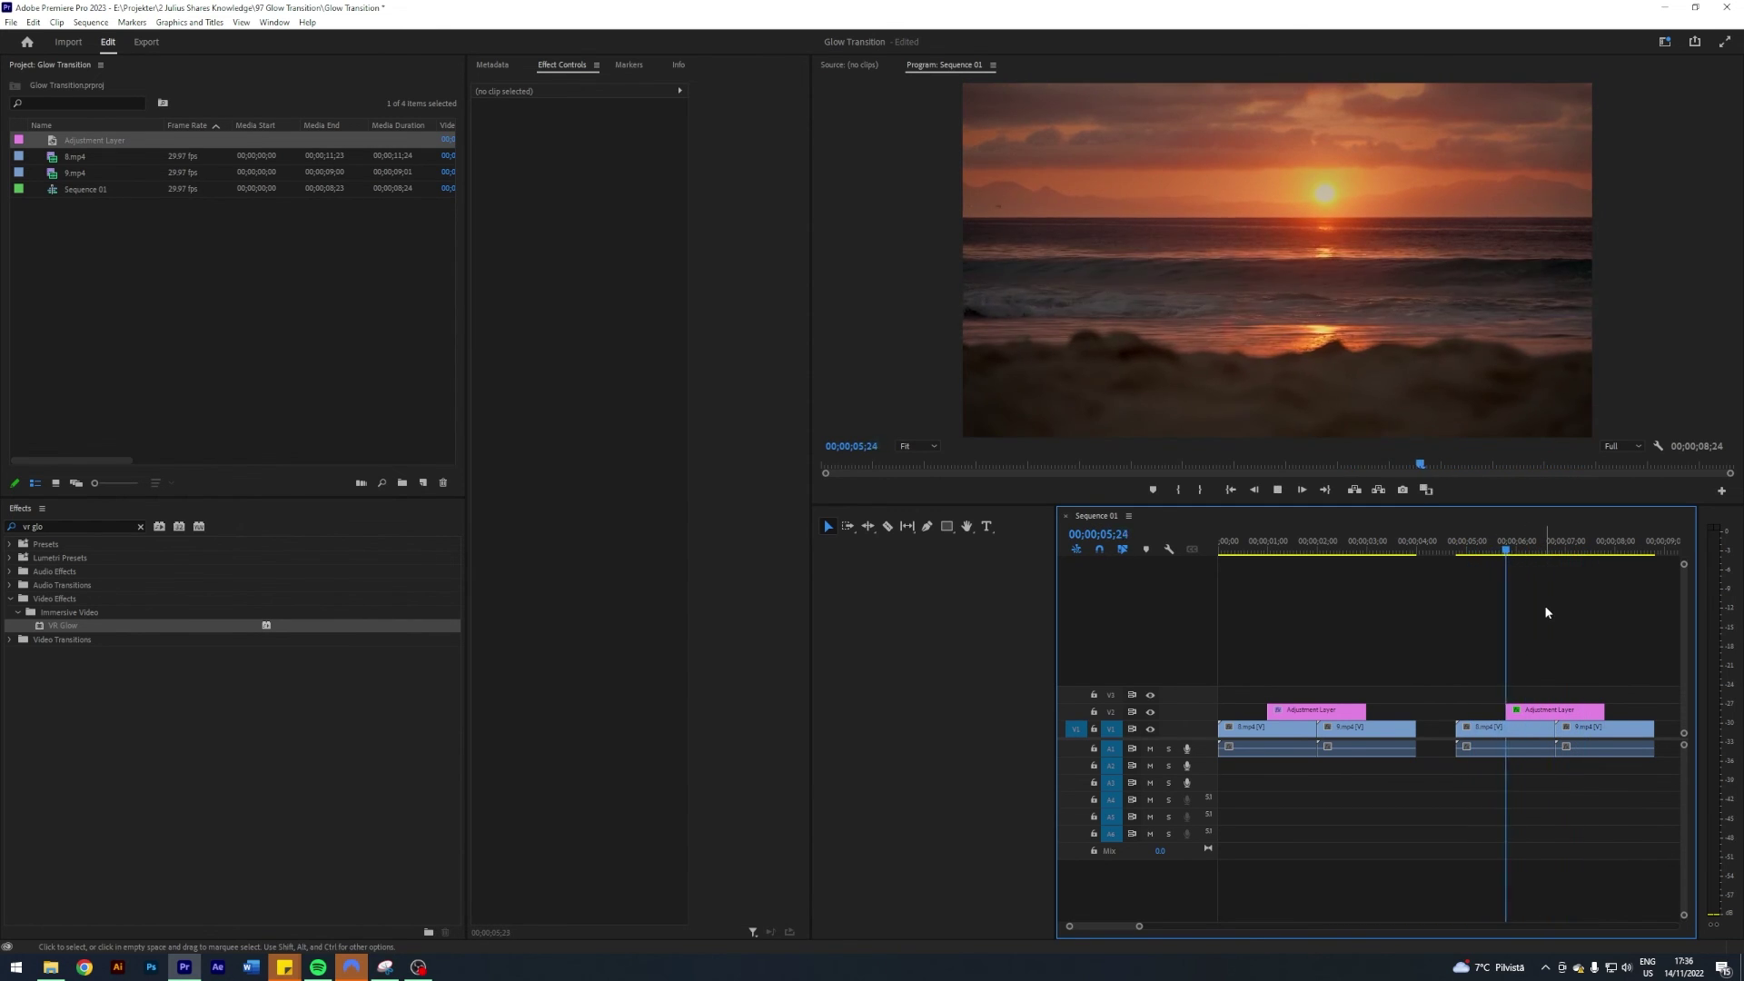
key("space")
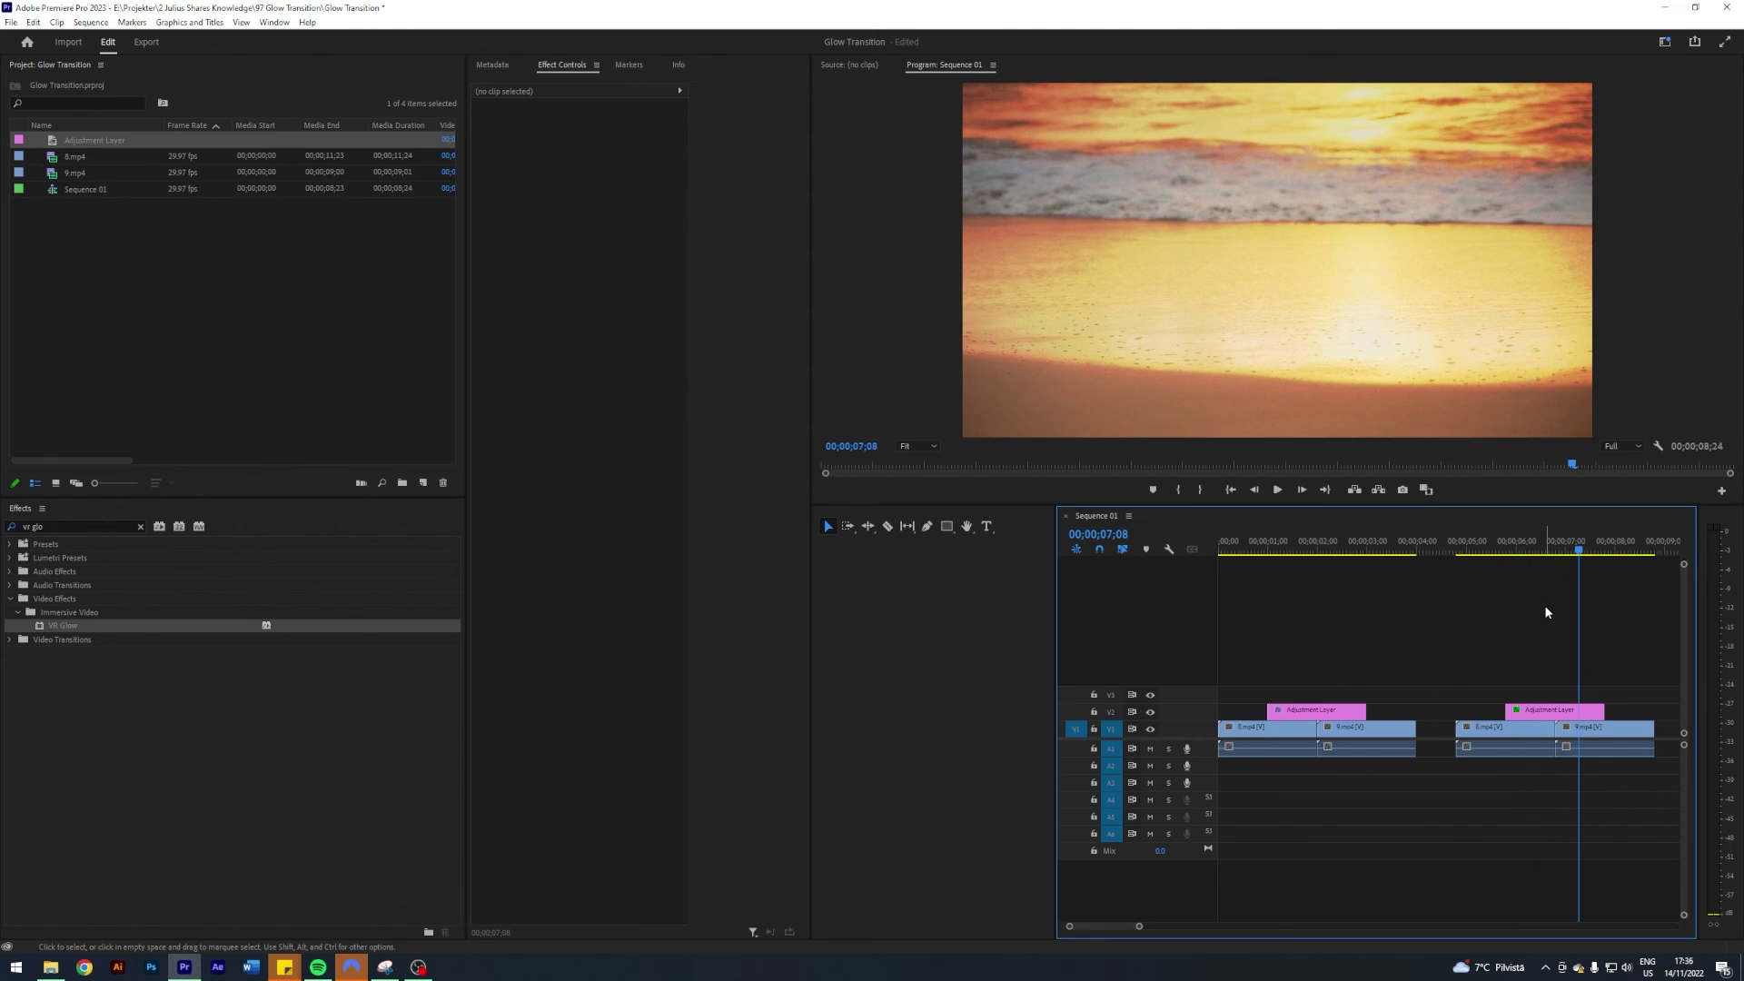